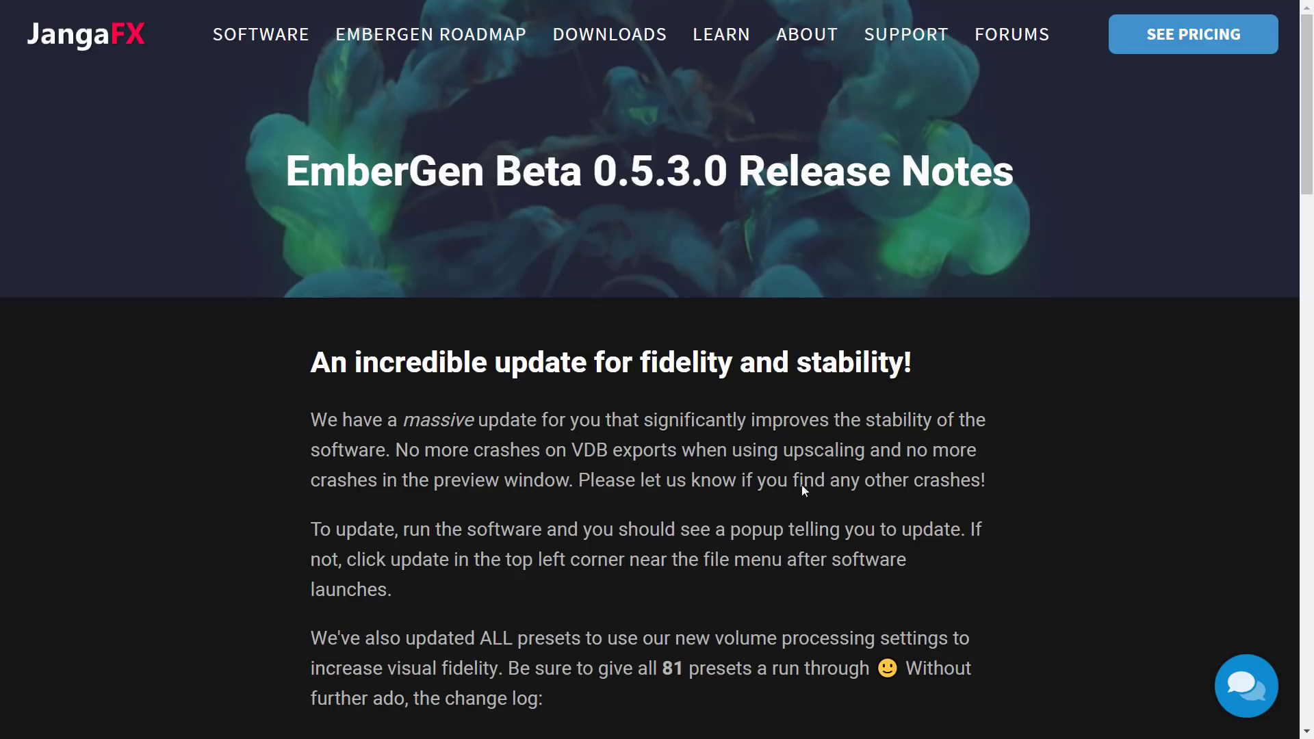
scroll(790, 497, "down", 1)
scroll(790, 496, "down", 3)
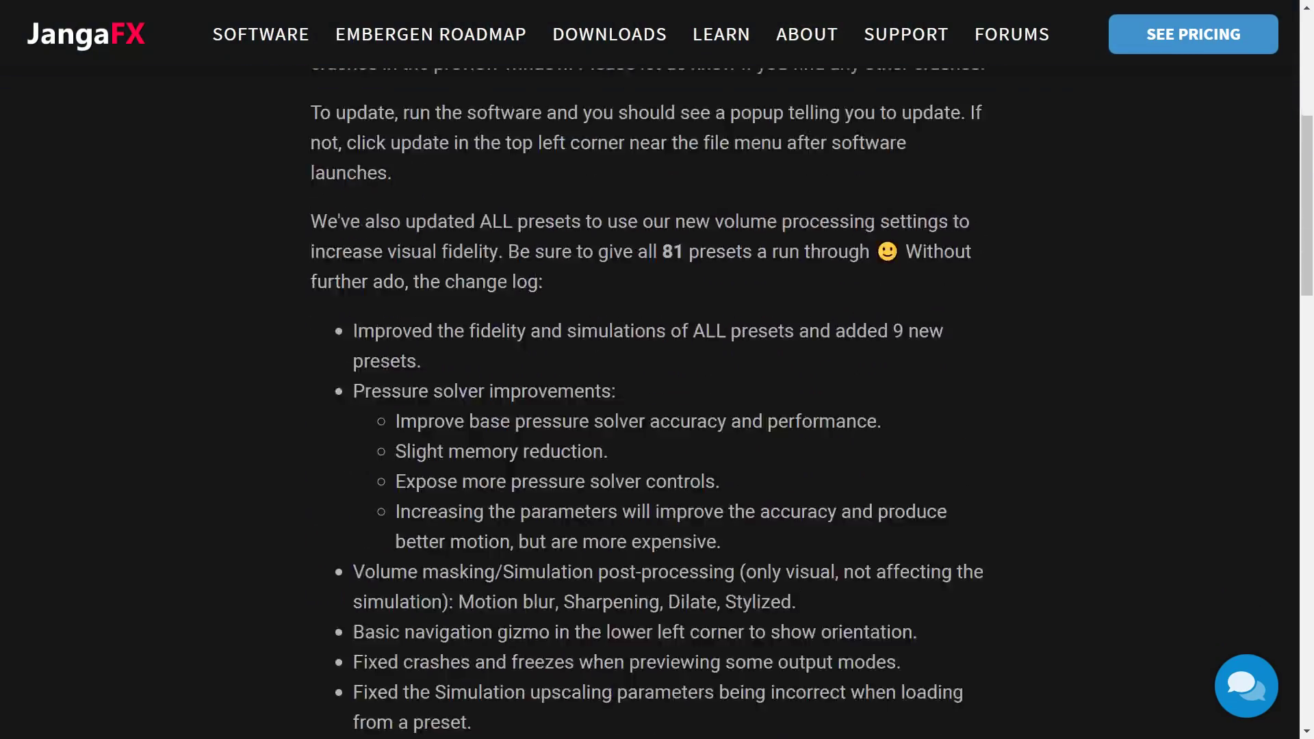
scroll(789, 496, "down", 3)
scroll(789, 497, "down", 3)
scroll(789, 492, "down", 5)
scroll(789, 492, "up", 2)
scroll(790, 492, "up", 5)
scroll(789, 492, "up", 3)
scroll(789, 496, "up", 3)
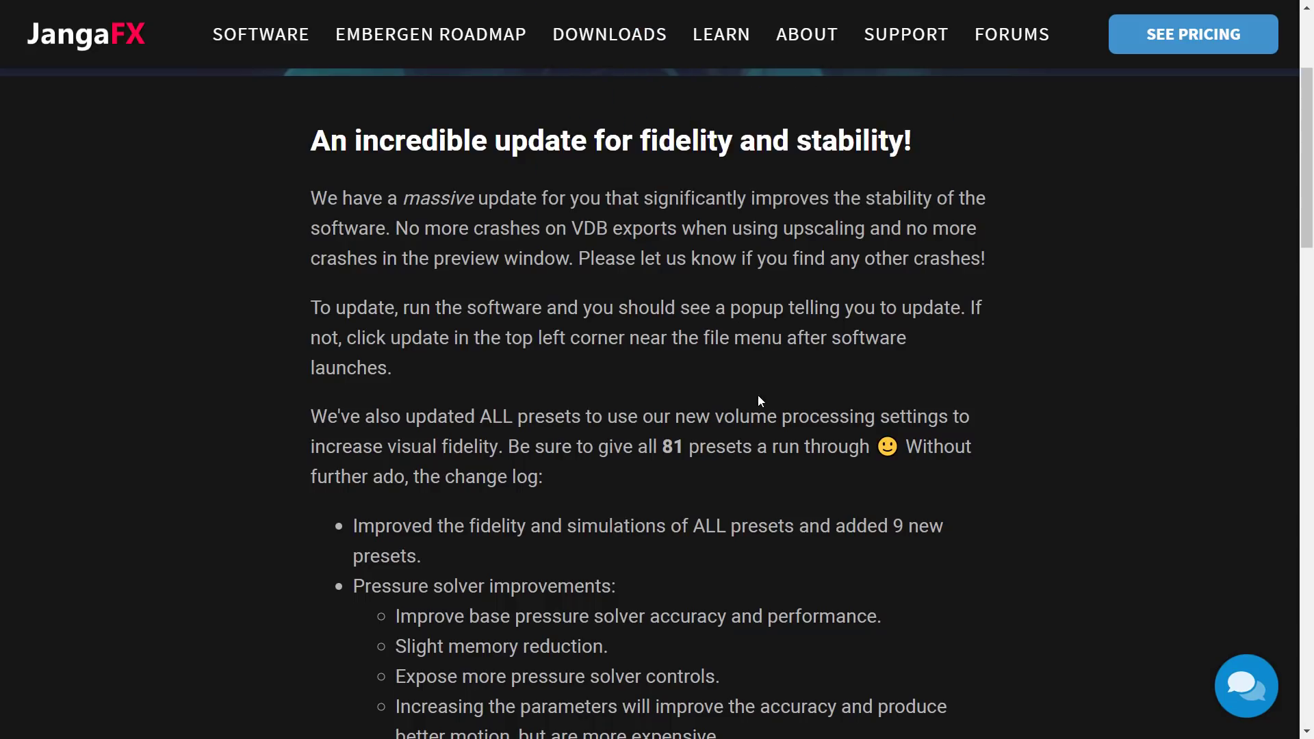
- Switch to EmberGen and orbit the viewport to look down on the burning fireball
key("alt+Tab")
key("alt+Tab")
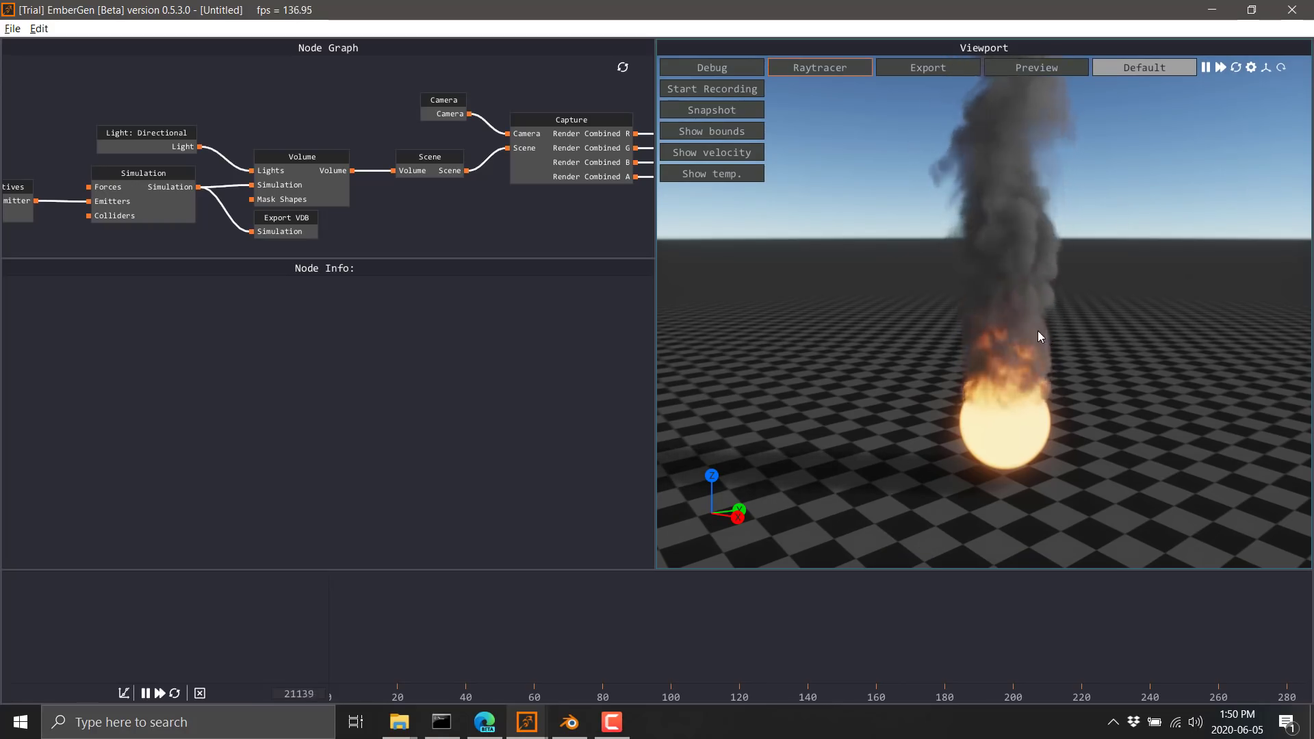
mouse_move(1151, 251)
left_mouse_down()
mouse_move(1107, 313)
mouse_move(1151, 304)
mouse_move(1116, 354)
mouse_move(1165, 290)
left_mouse_up()
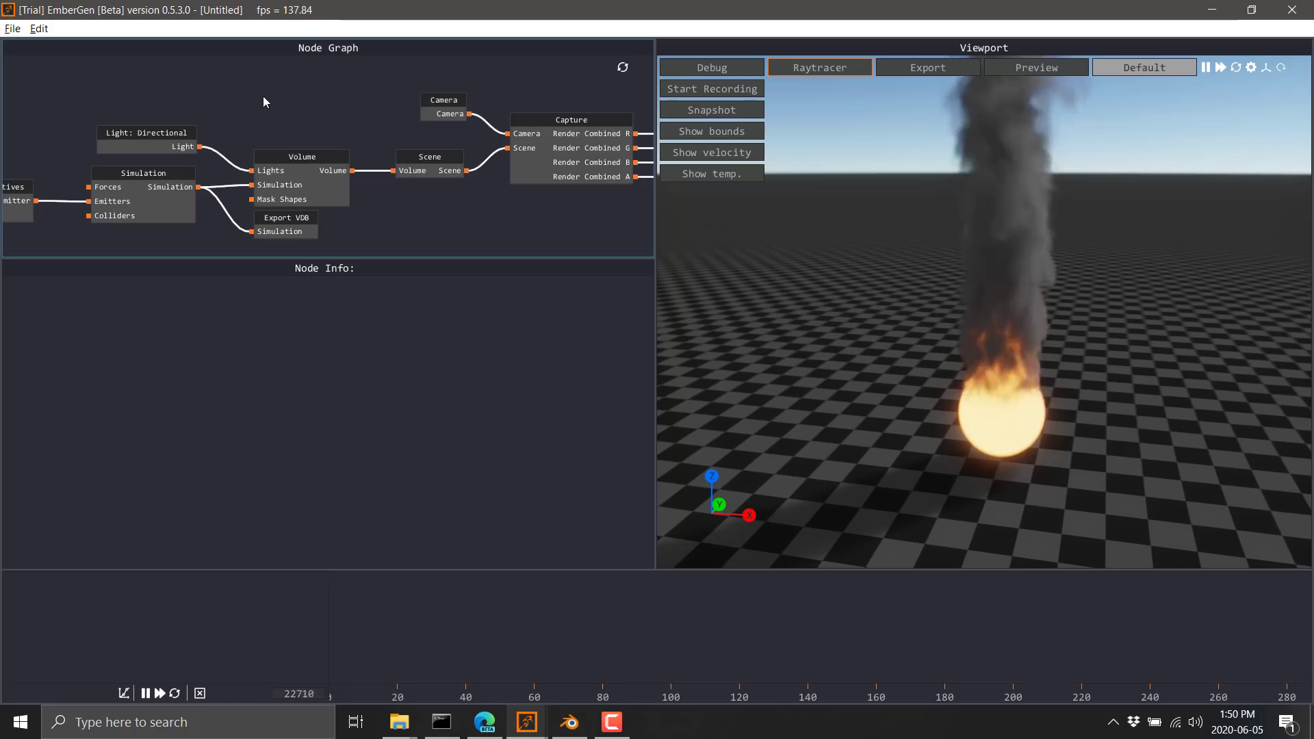
- Pan to the emitter chain and inspect the Emitter: Primitives node's settings
middle_click_drag(264, 95, 453, 92)
middle_click_drag(211, 92, 368, 111)
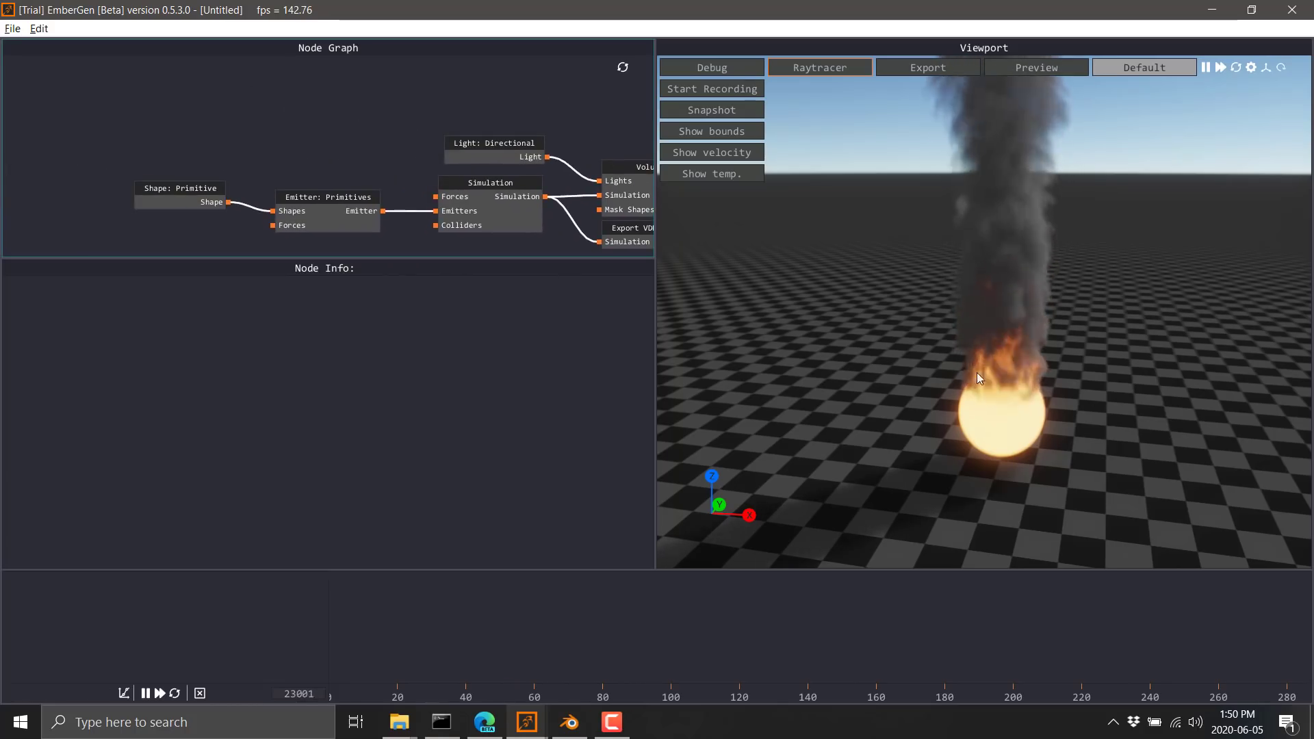
middle_click_drag(354, 186, 257, 152)
left_click(253, 162)
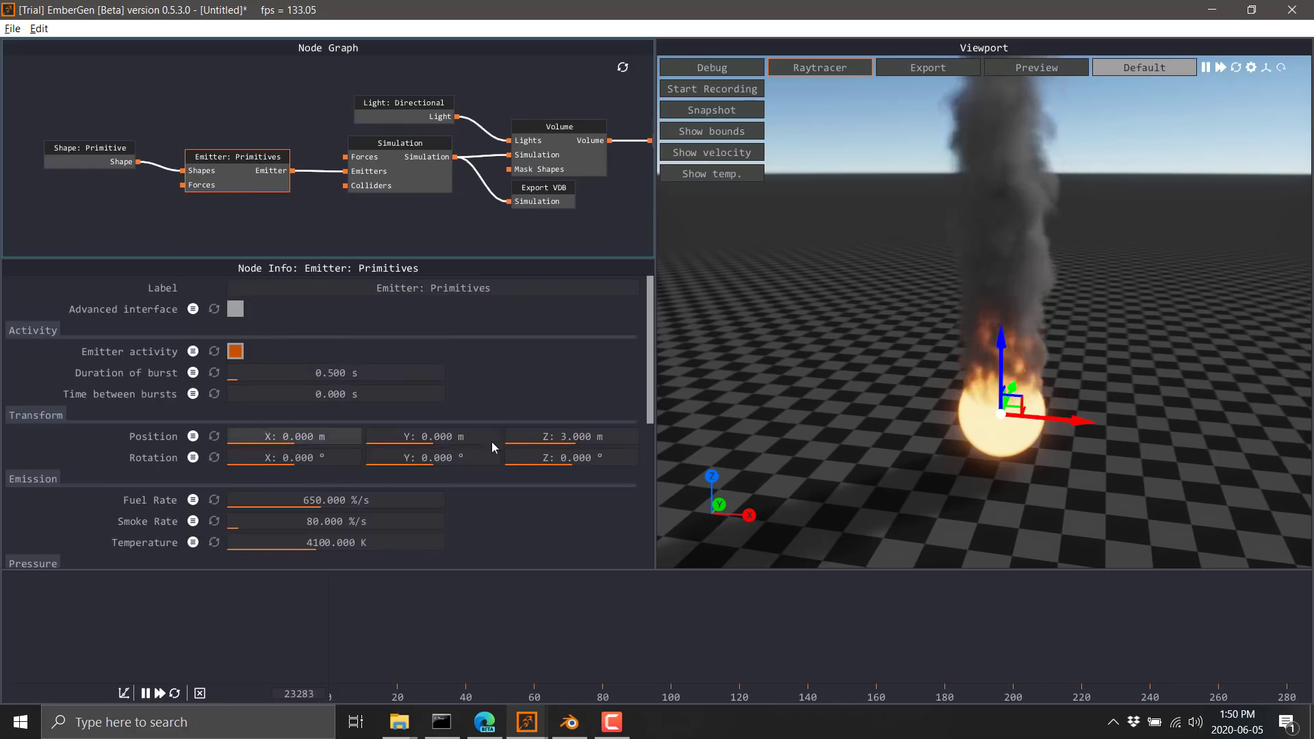
- Drag Export VDB below the Light, Simulation and Volume nodes and read its Node Info
middle_click_drag(287, 119, 193, 106)
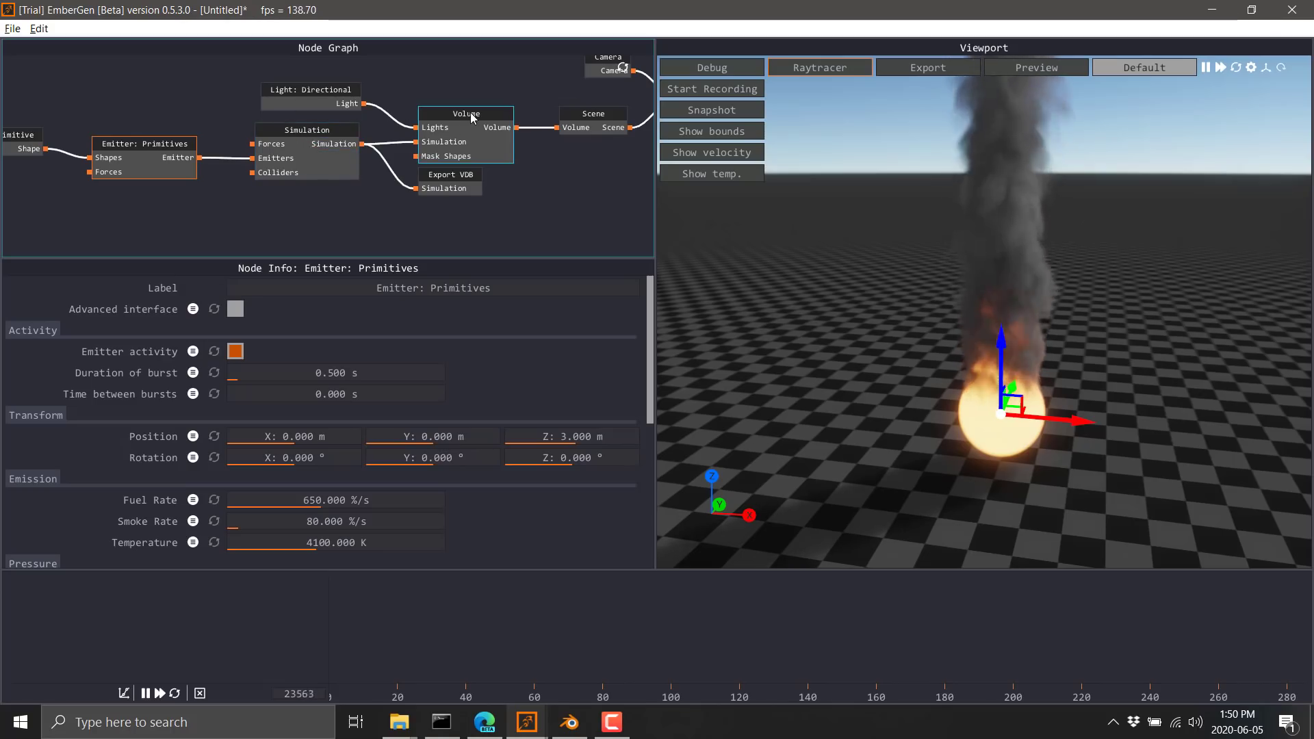
middle_click_drag(533, 147, 434, 131)
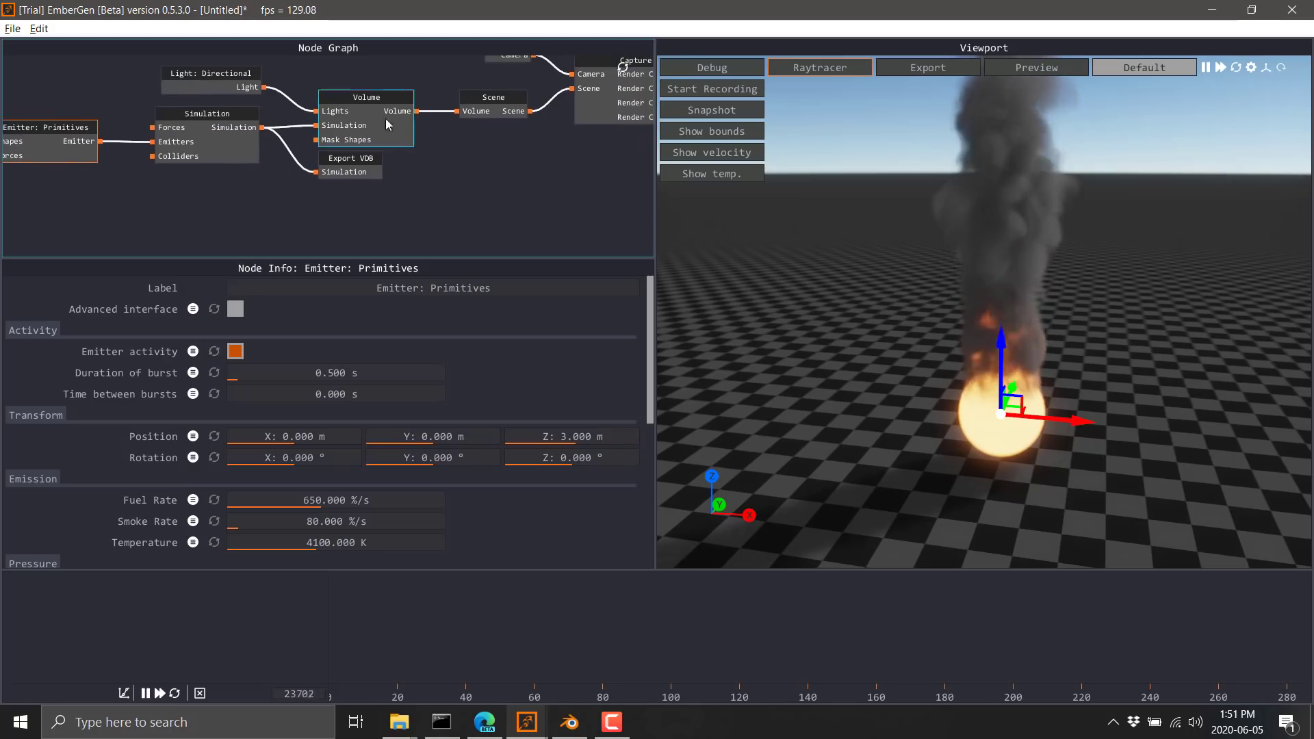
mouse_move(537, 175)
middle_mouse_down()
mouse_move(480, 192)
mouse_move(423, 185)
middle_mouse_up()
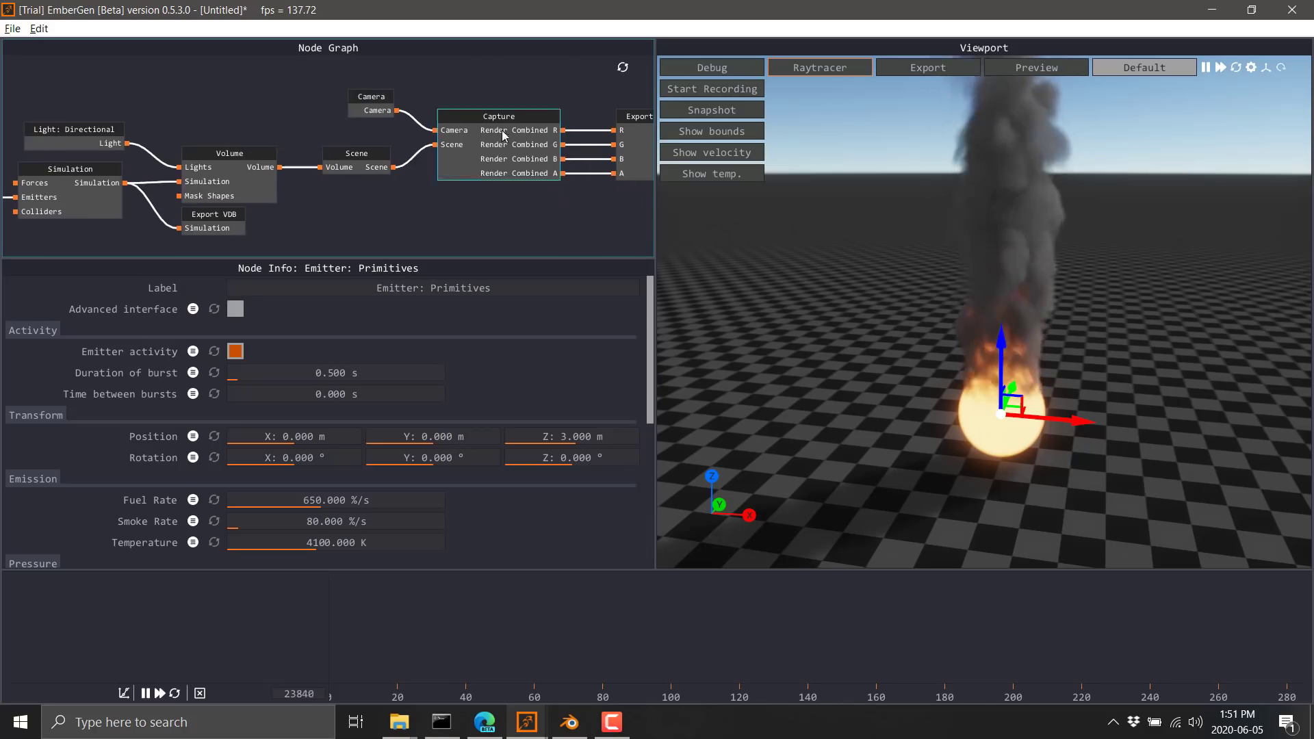
middle_click_drag(506, 147, 442, 219)
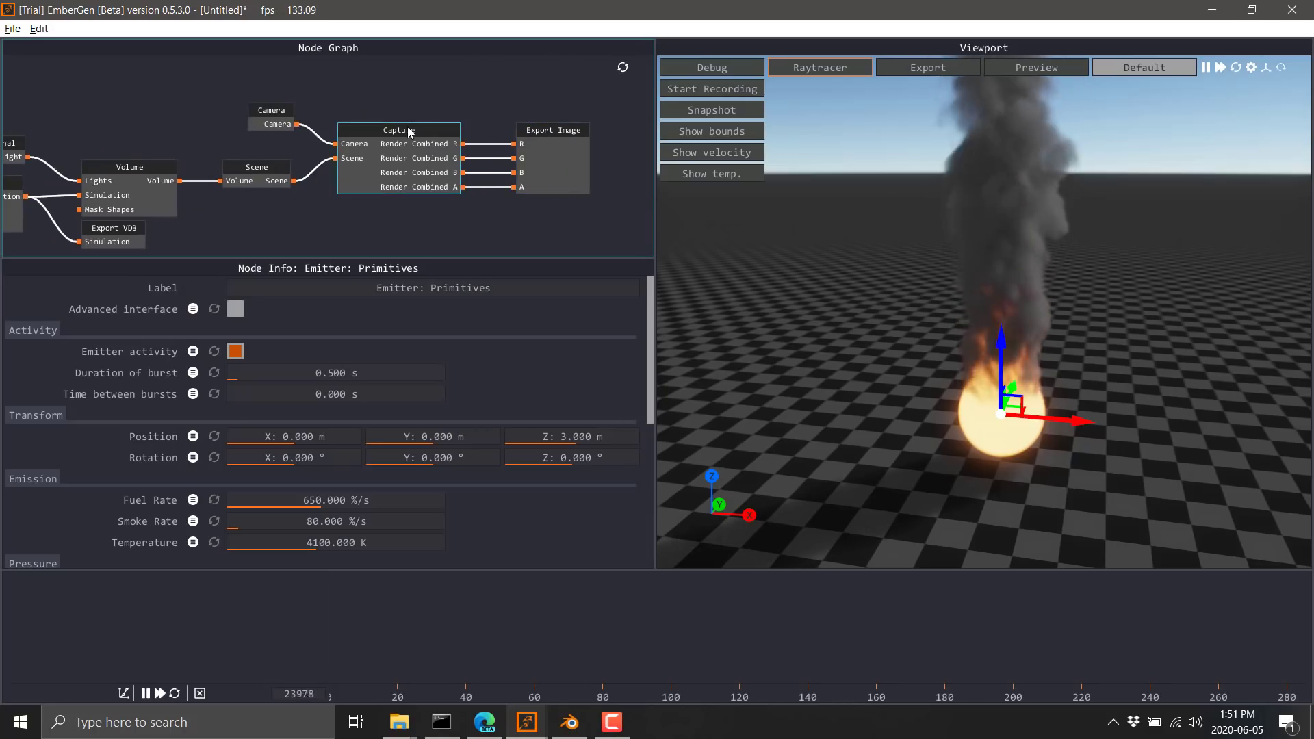
middle_click_drag(297, 209, 380, 152)
left_click_drag(259, 150, 364, 198)
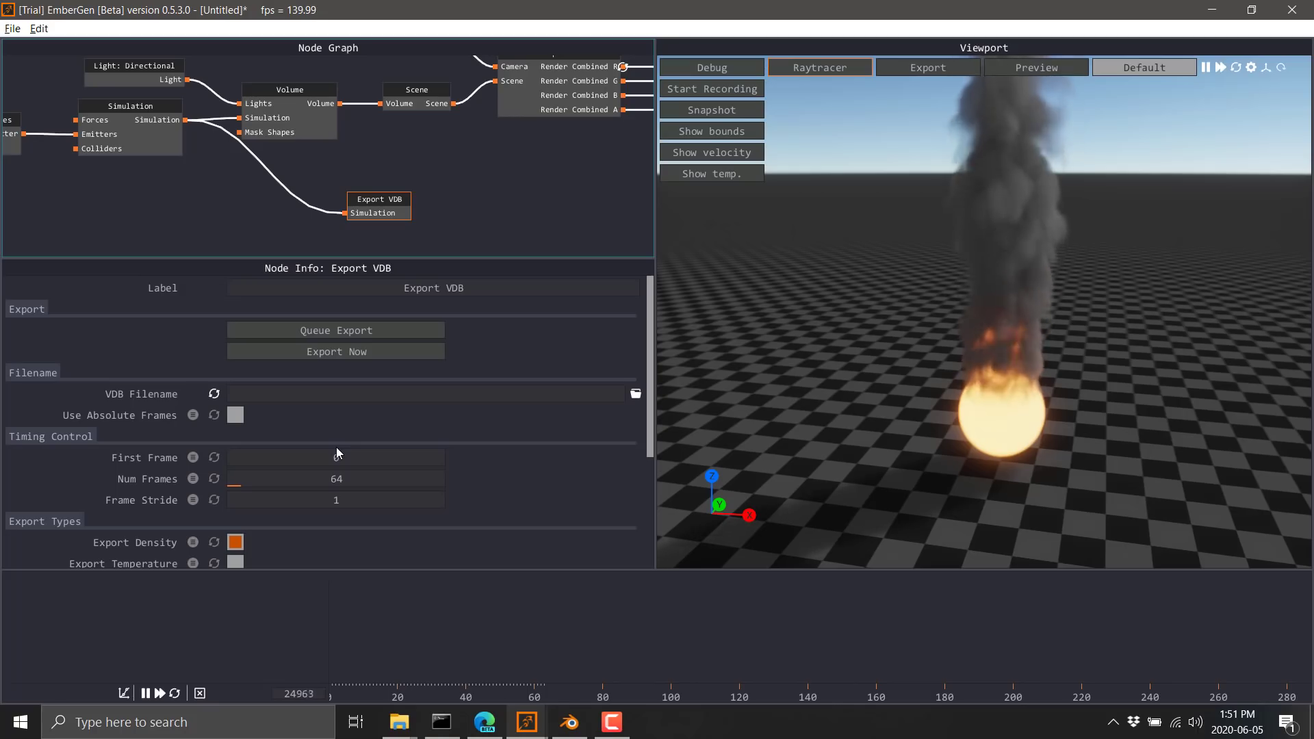
mouse_move(1101, 382)
left_mouse_down()
mouse_move(1057, 393)
mouse_move(1109, 371)
mouse_move(1028, 410)
mouse_move(898, 407)
mouse_move(906, 428)
mouse_move(882, 441)
left_mouse_up()
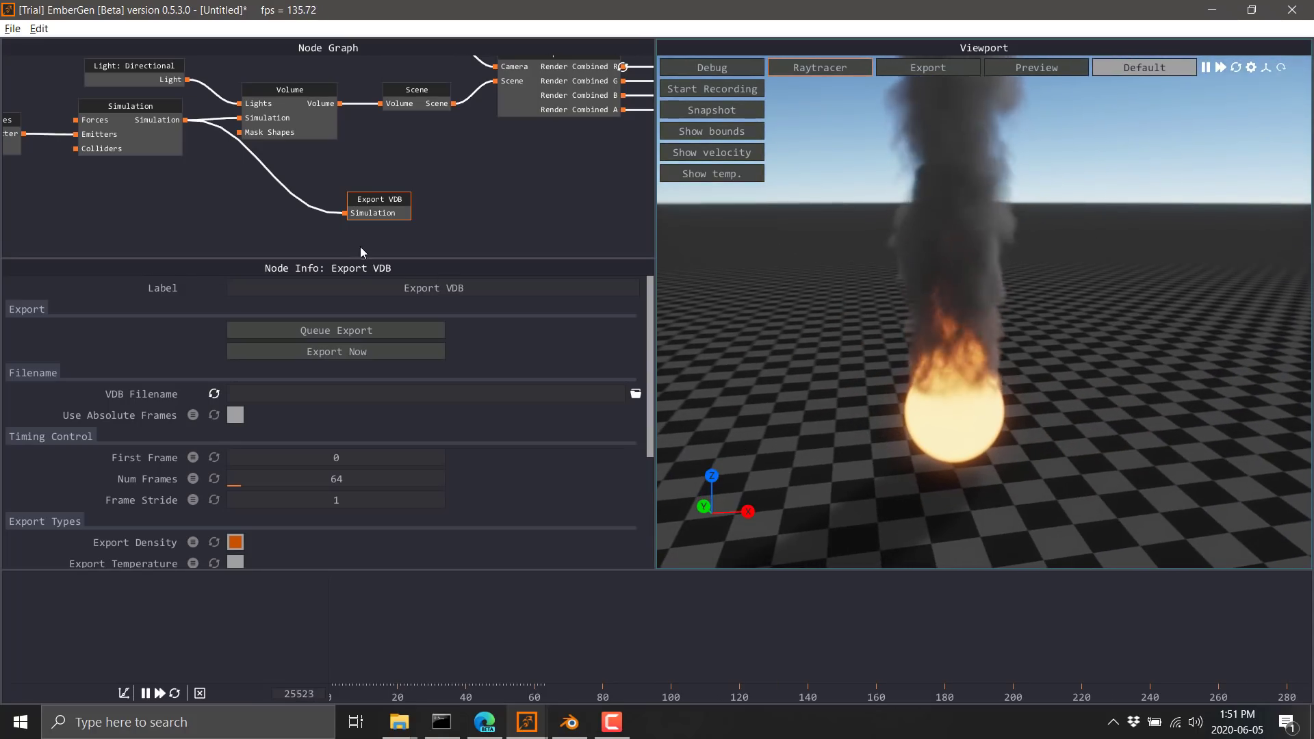
middle_click_drag(223, 219, 492, 240)
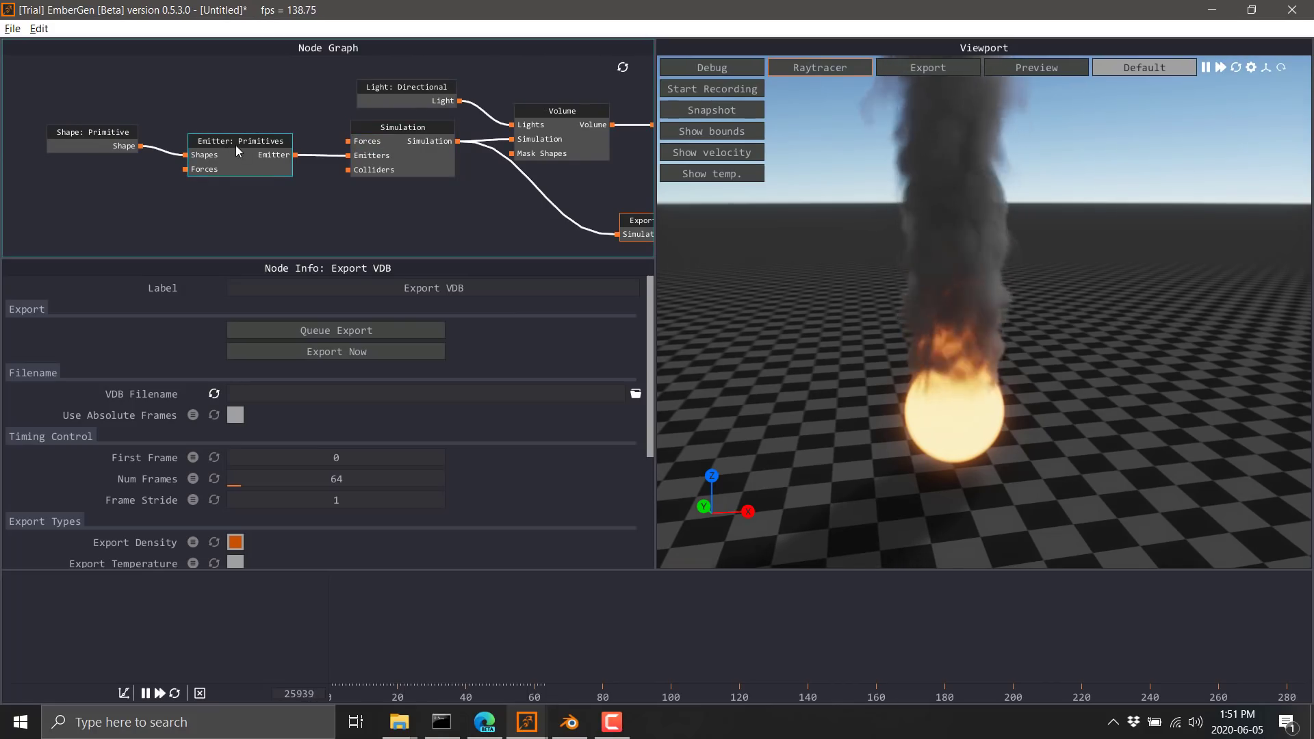
- Add a Force: Line node from the Node Graph's add-node menu
right_click(171, 88)
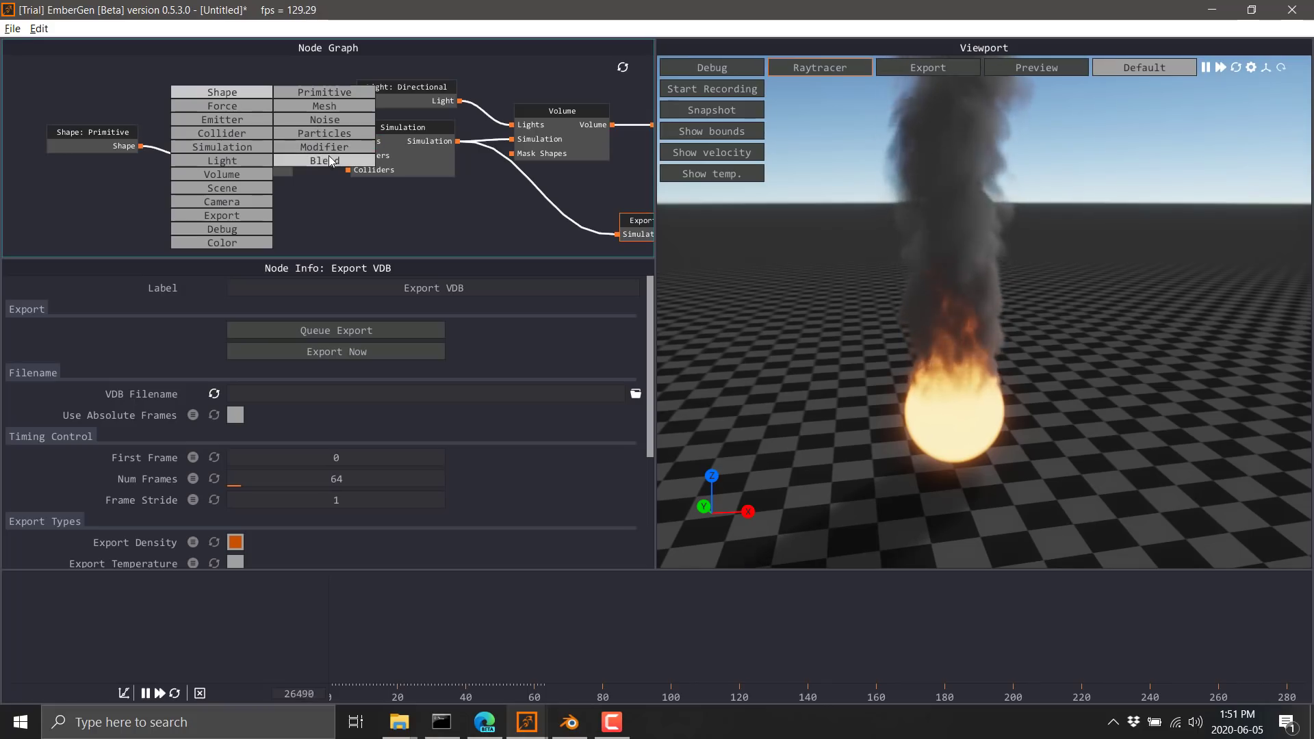
mouse_move(222, 106)
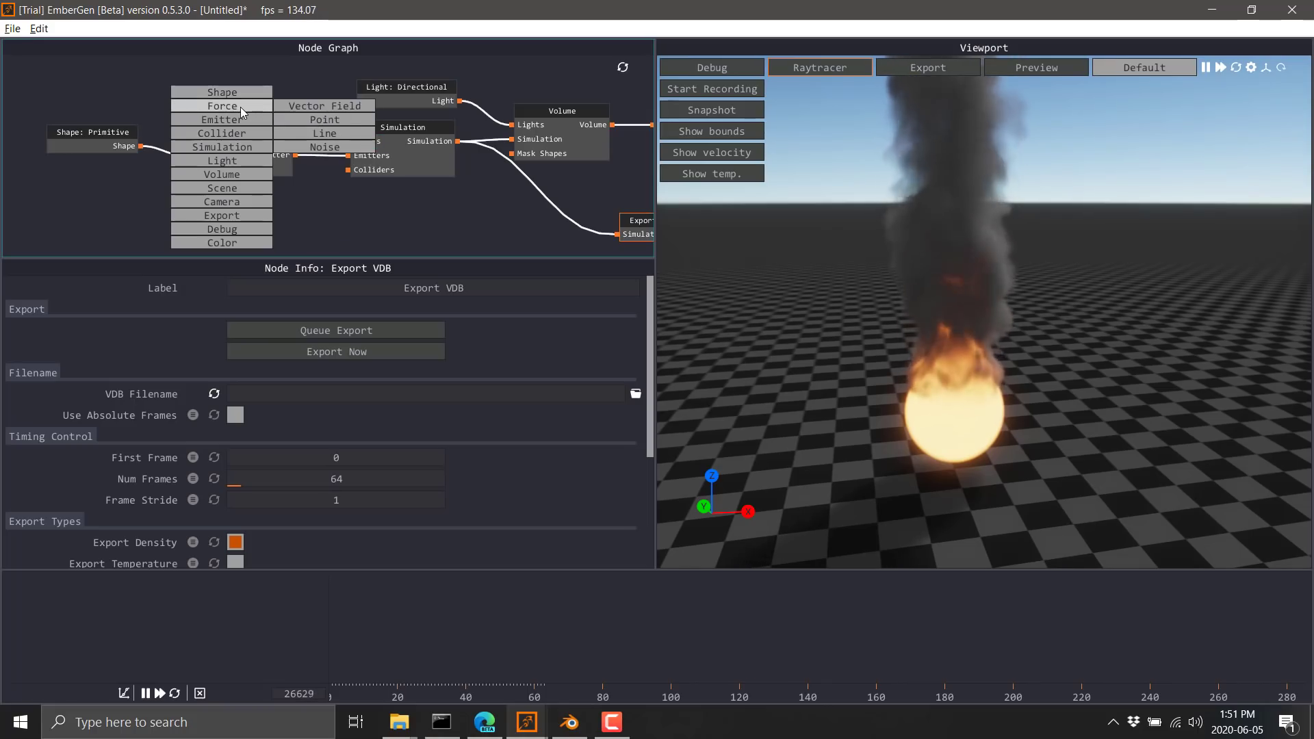
left_click(289, 98)
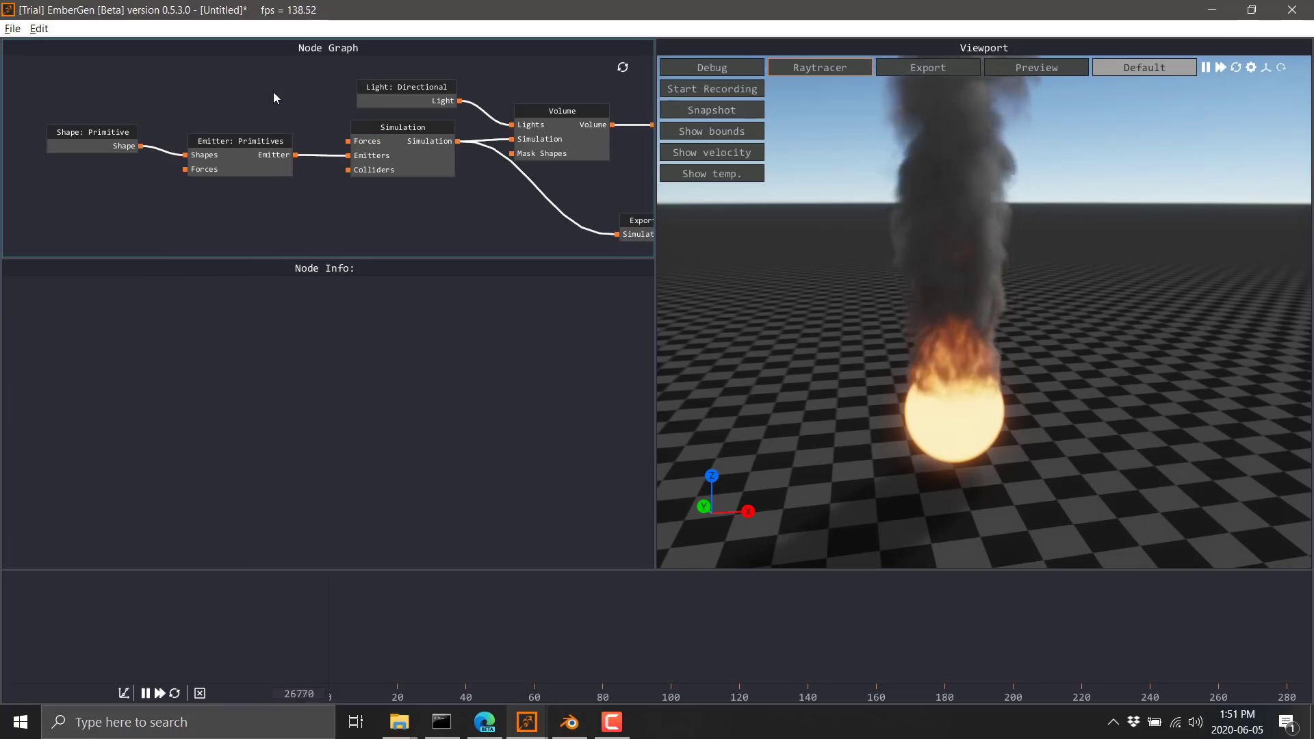
right_click(270, 86)
mouse_move(320, 108)
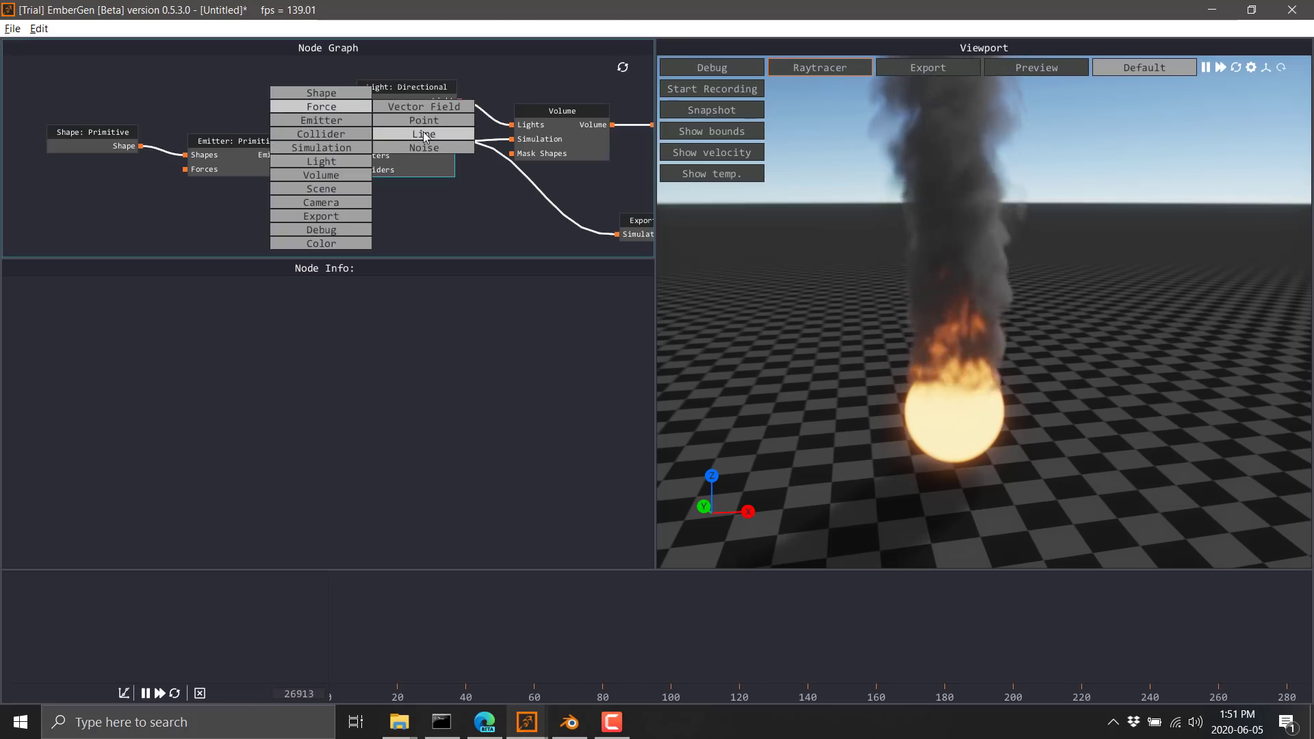
left_click(424, 133)
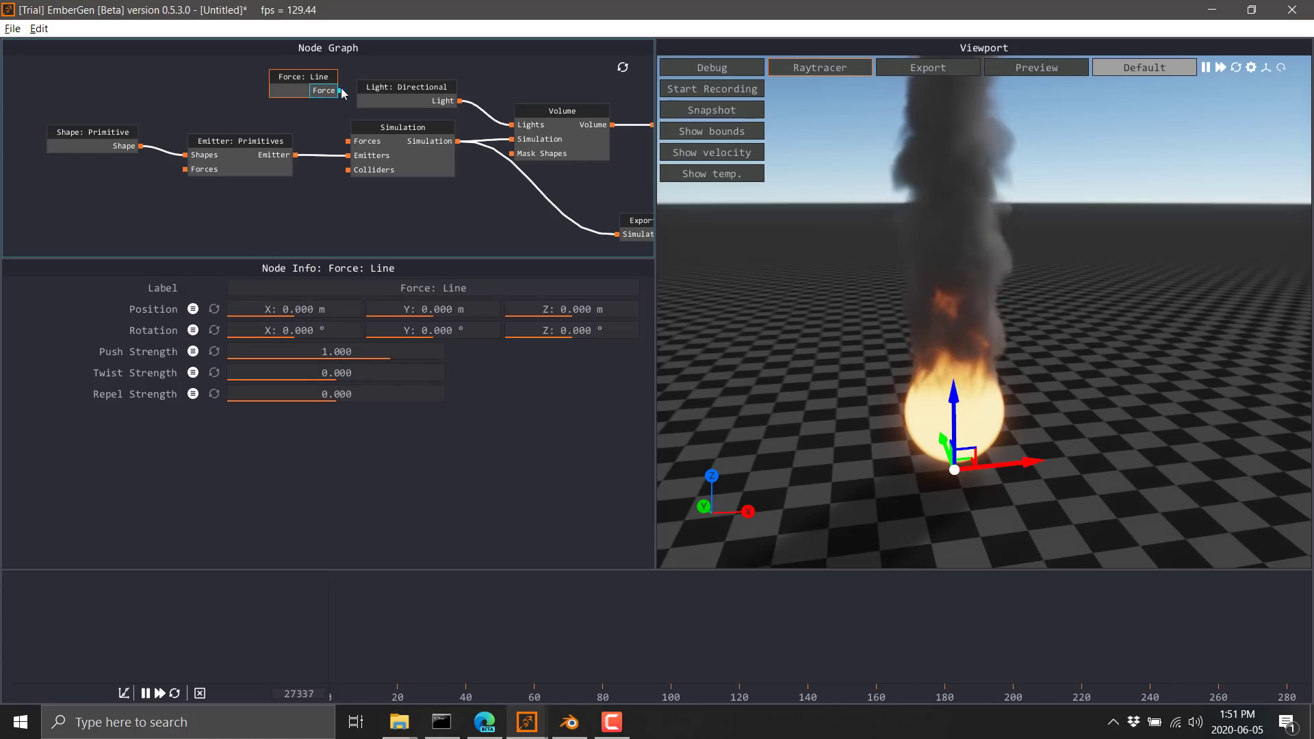
scroll(986, 357, "up", 1)
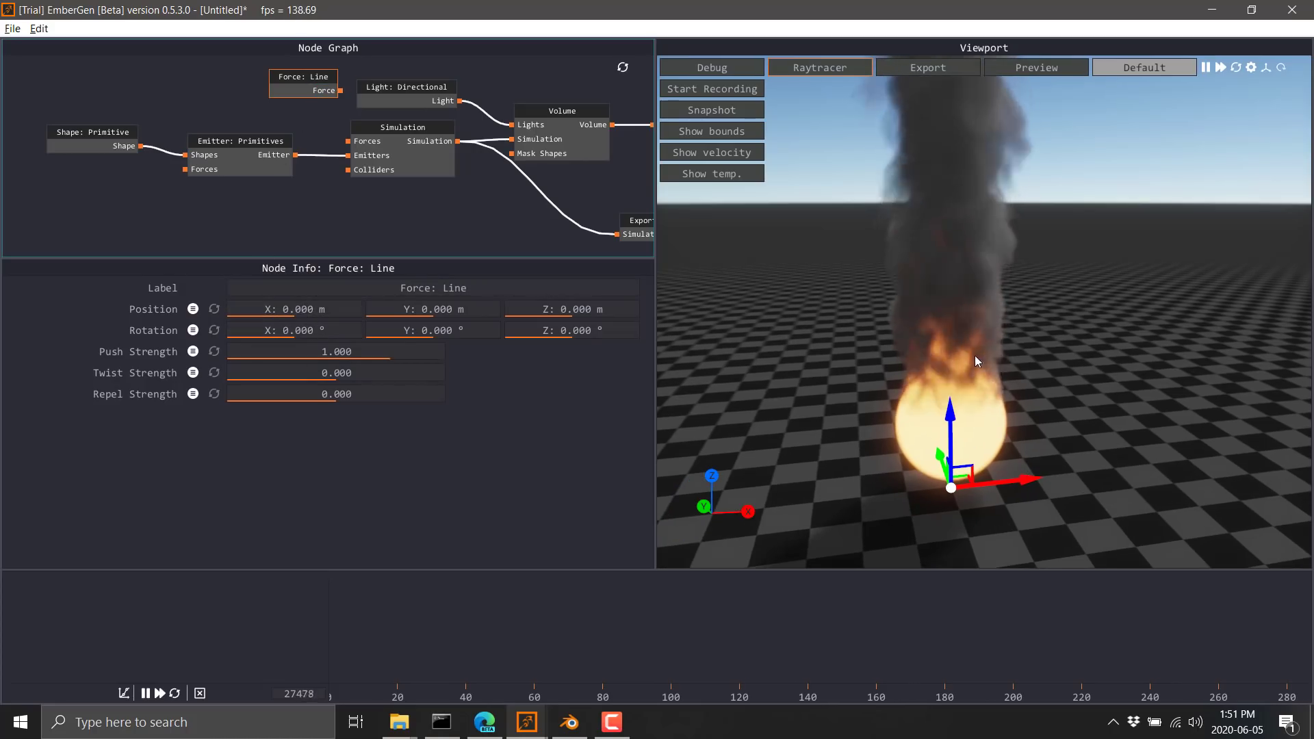
- Wire the line force into Simulation's Forces input and try push strength 2 with twist
left_click_drag(340, 92, 352, 145)
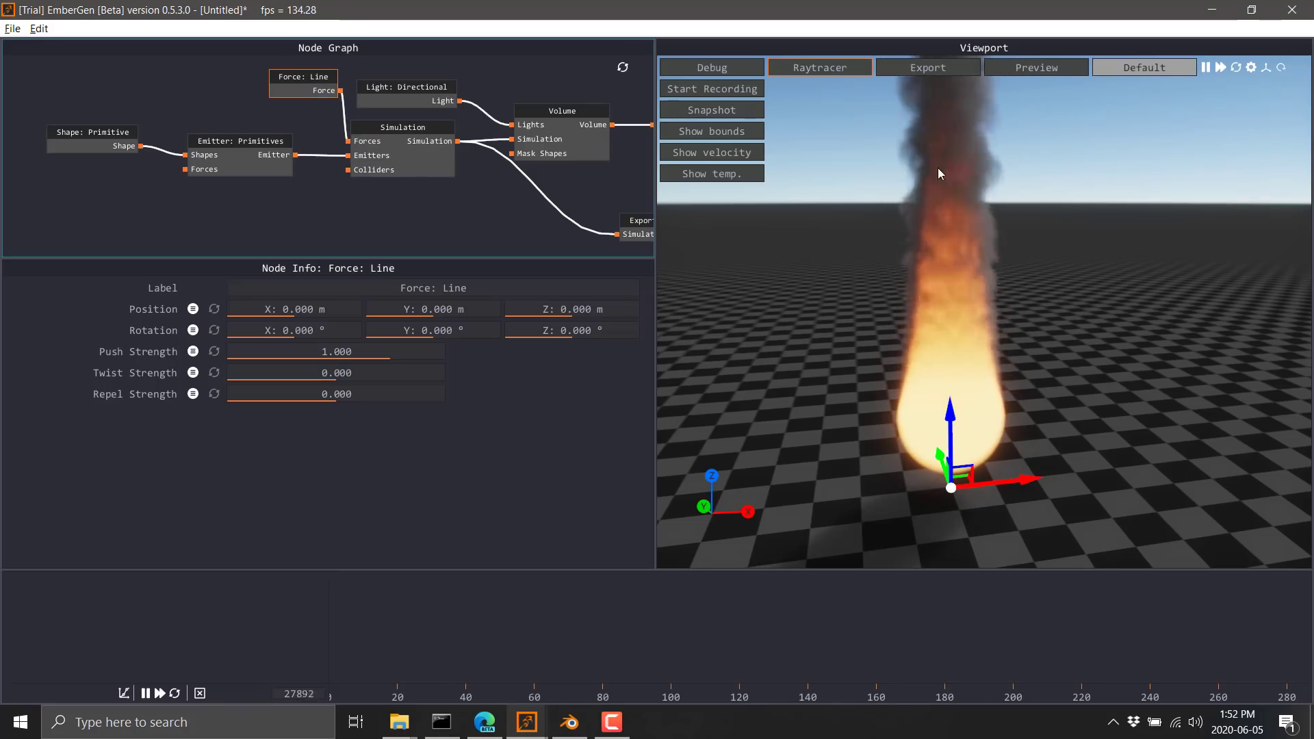
mouse_move(237, 351)
left_mouse_down()
mouse_move(396, 361)
mouse_move(239, 359)
left_mouse_up()
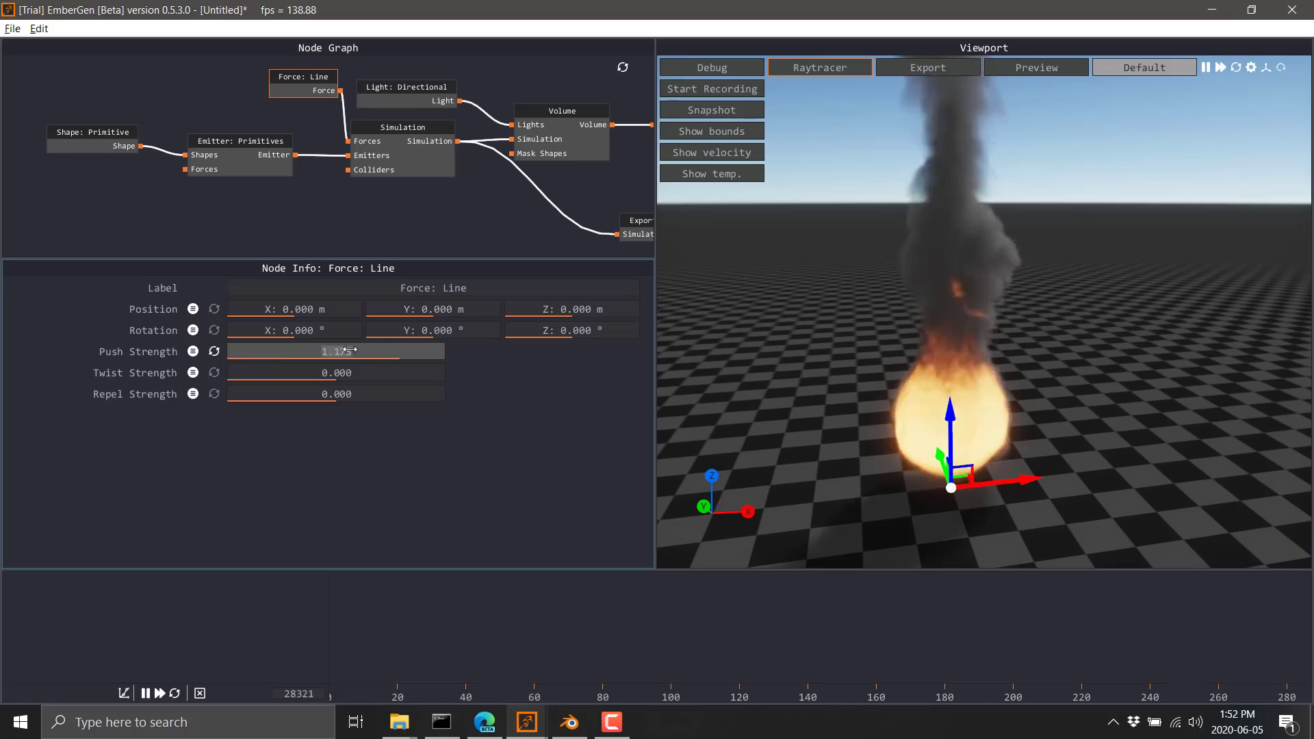
left_click_drag(239, 359, 1050, 357)
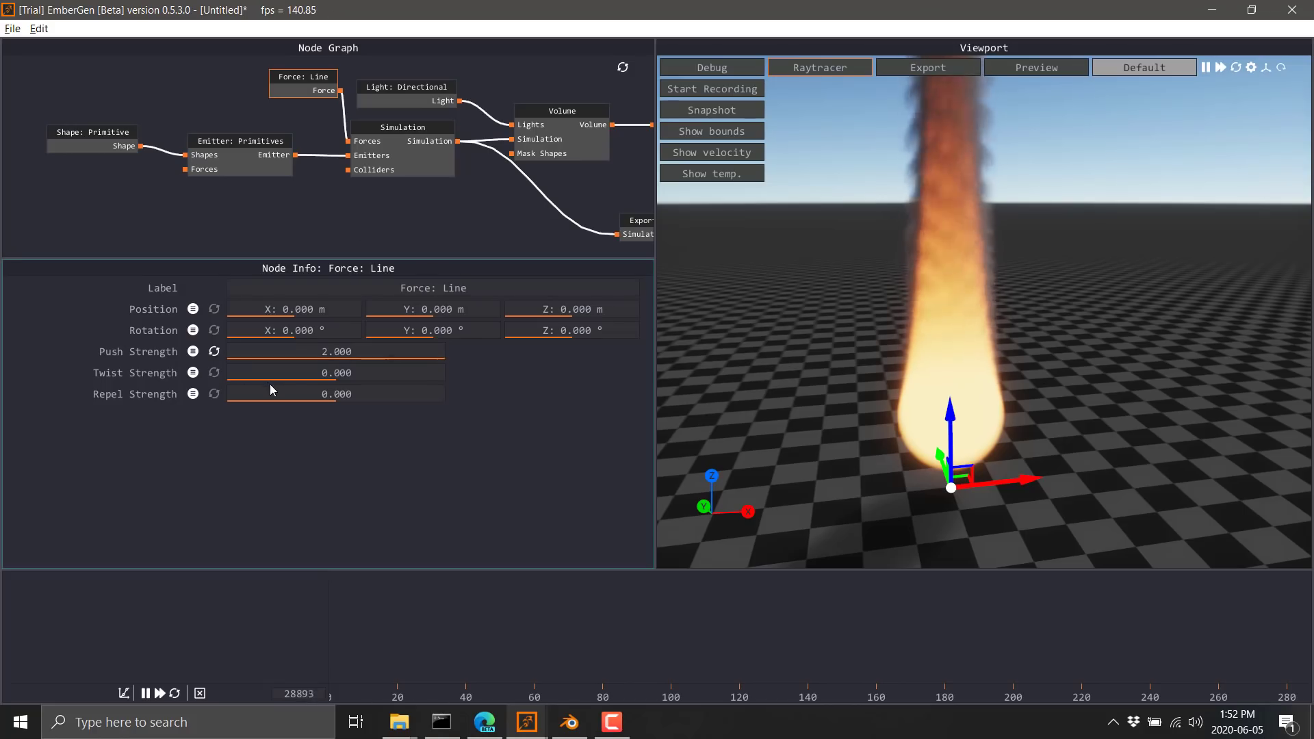
left_click_drag(299, 374, 1007, 280)
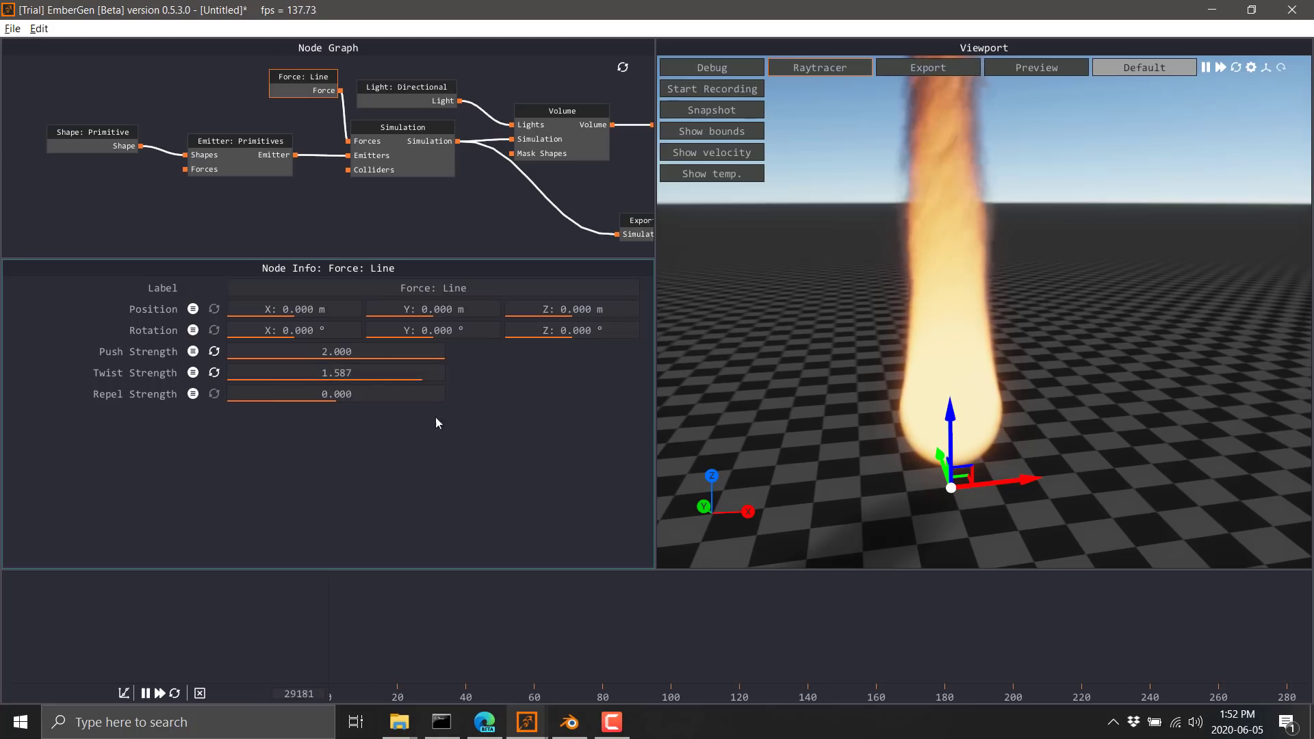
- Sweep the repel strength, then settle push strength at 0.288 for a tall flame
left_click_drag(326, 401, 221, 395)
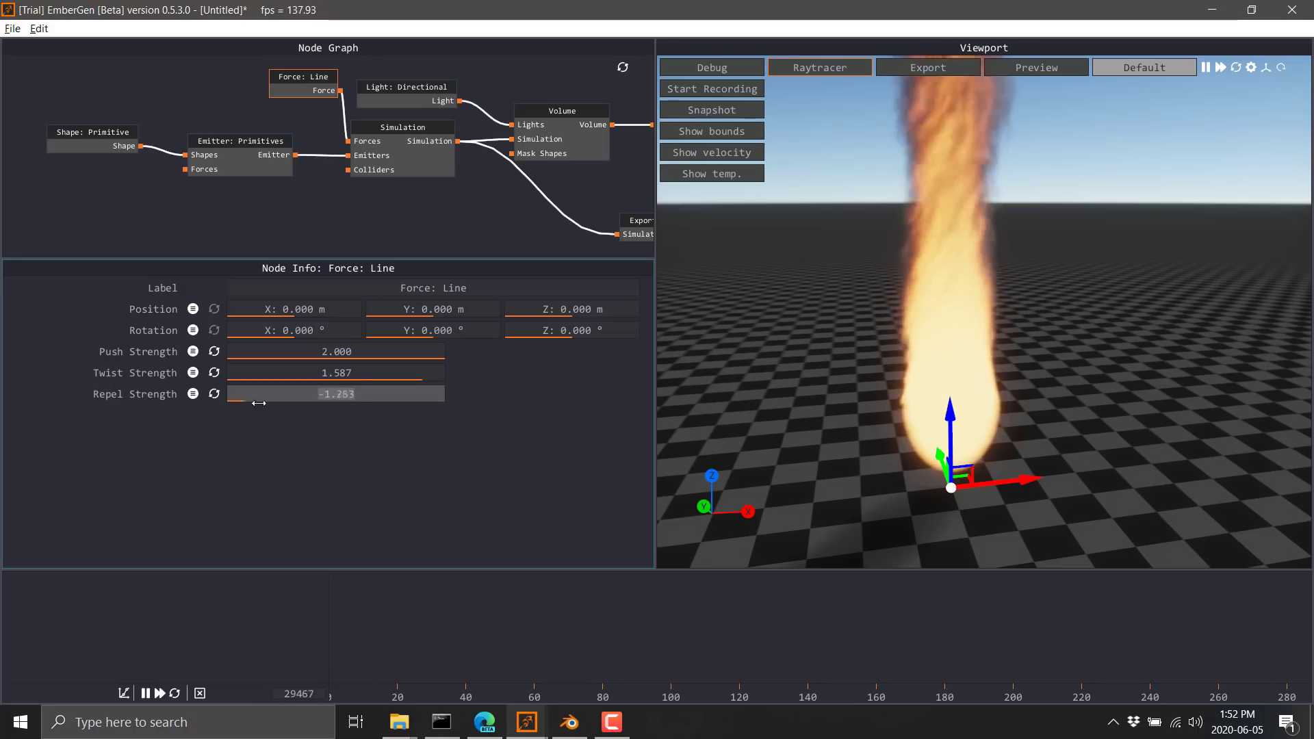
left_click_drag(220, 394, 422, 410)
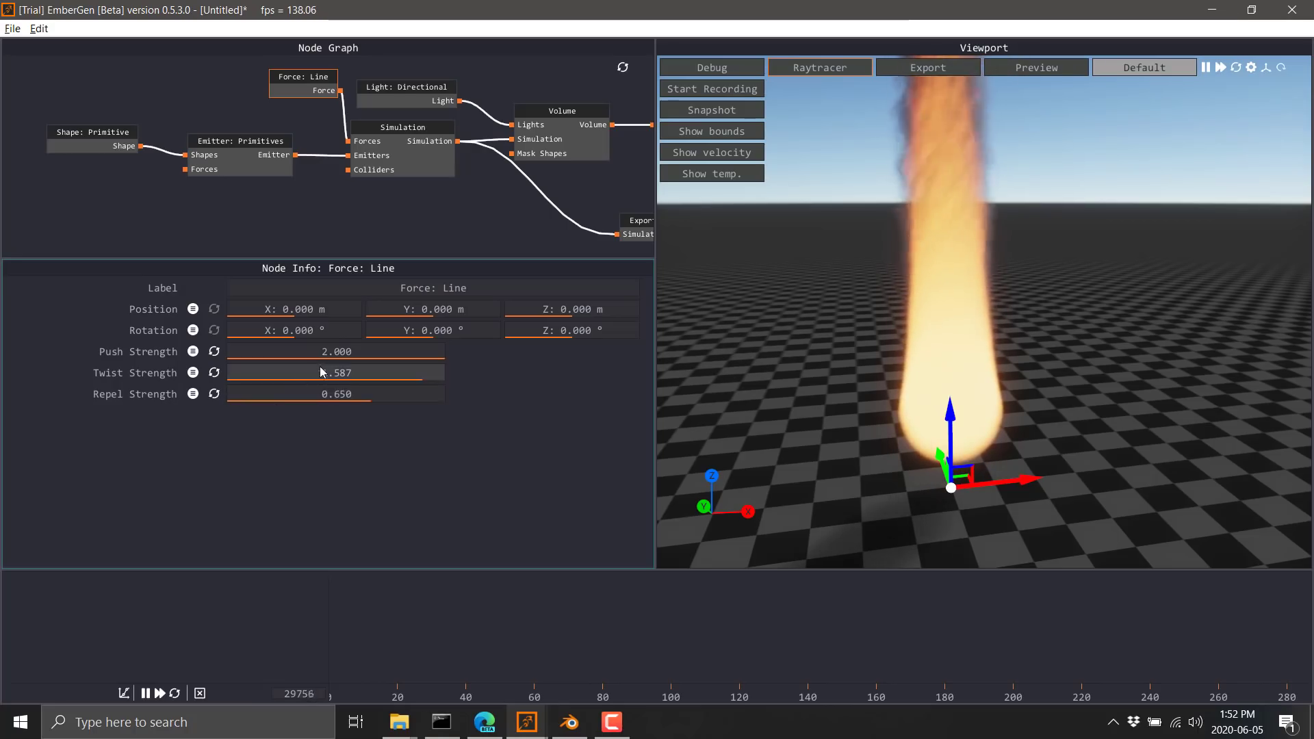
left_click_drag(346, 354, 294, 361)
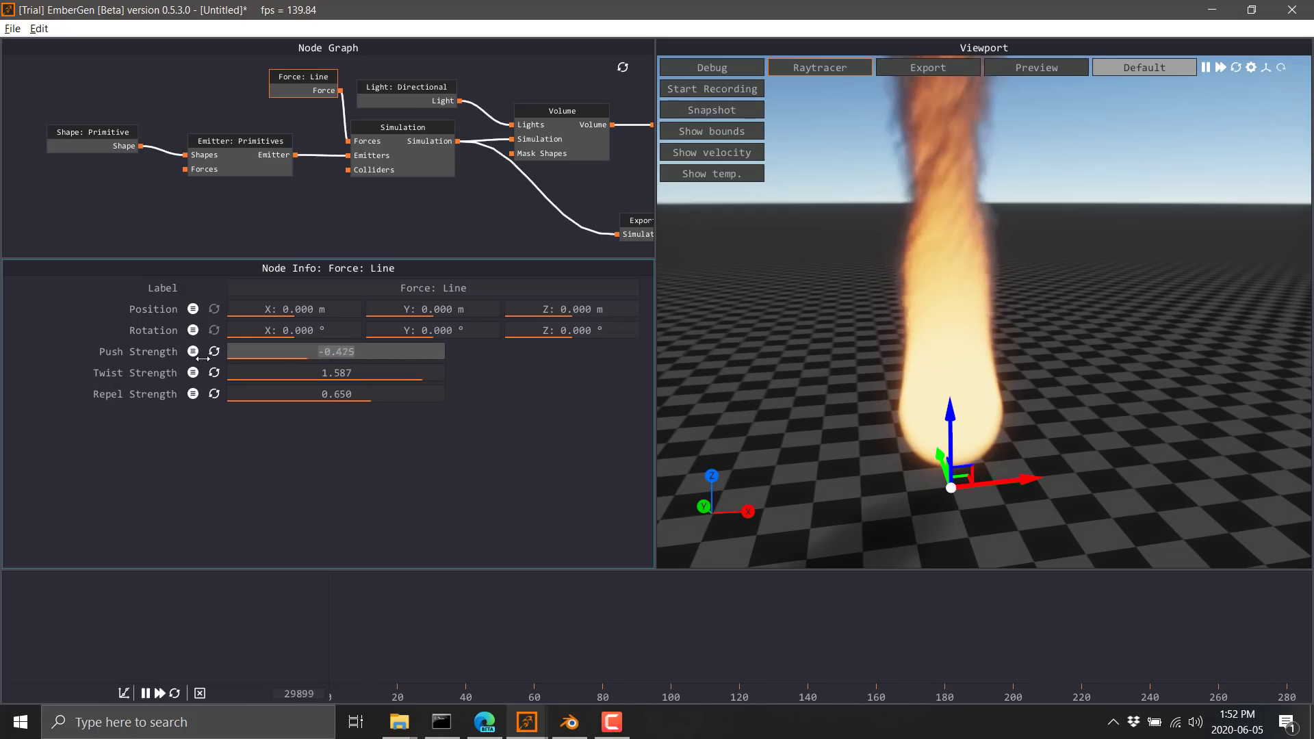
left_click_drag(147, 351, 124, 352)
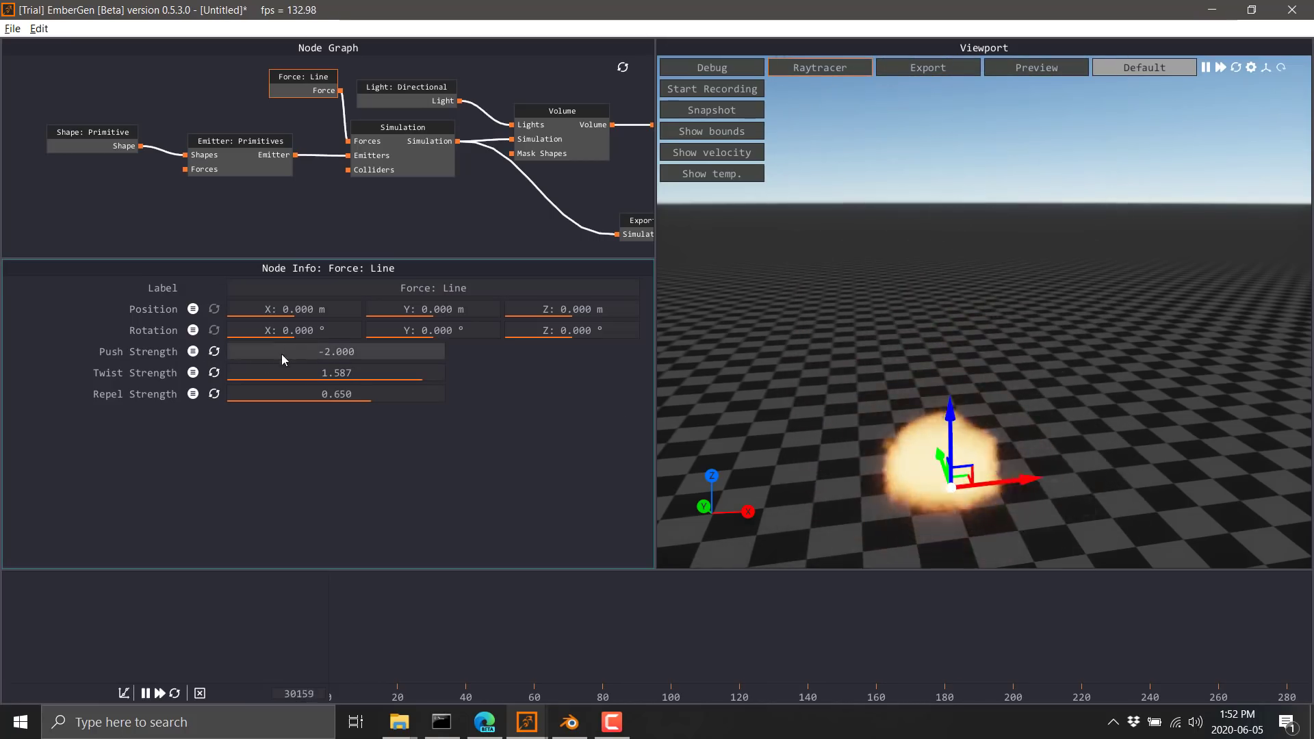
left_click_drag(337, 355, 370, 360)
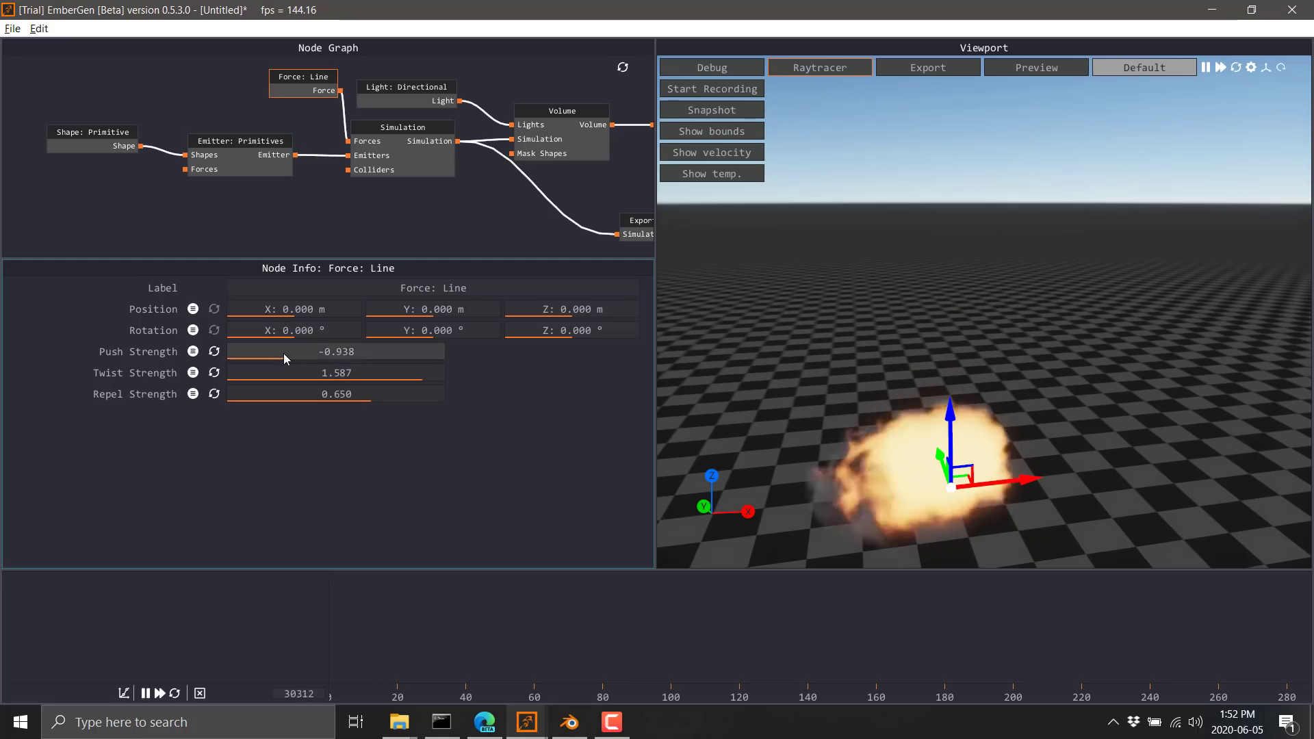
left_click_drag(284, 354, 342, 355)
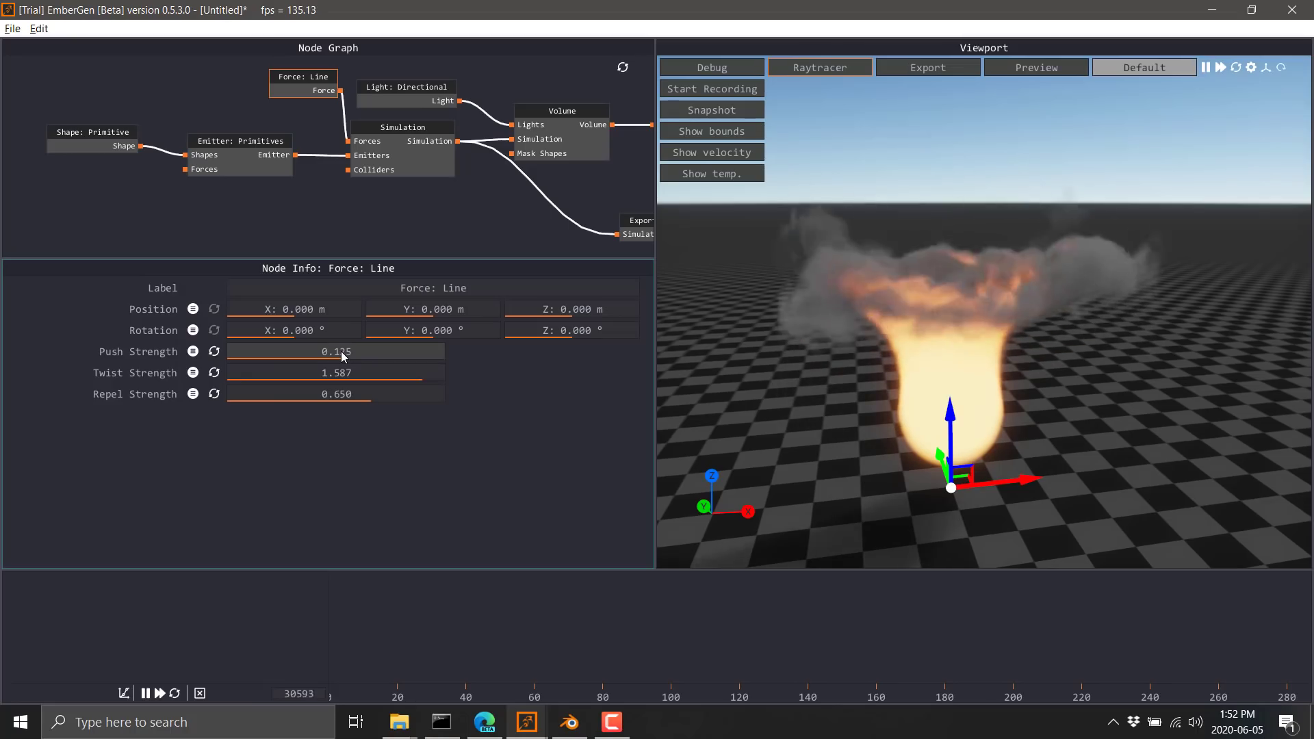
left_click_drag(343, 355, 353, 353)
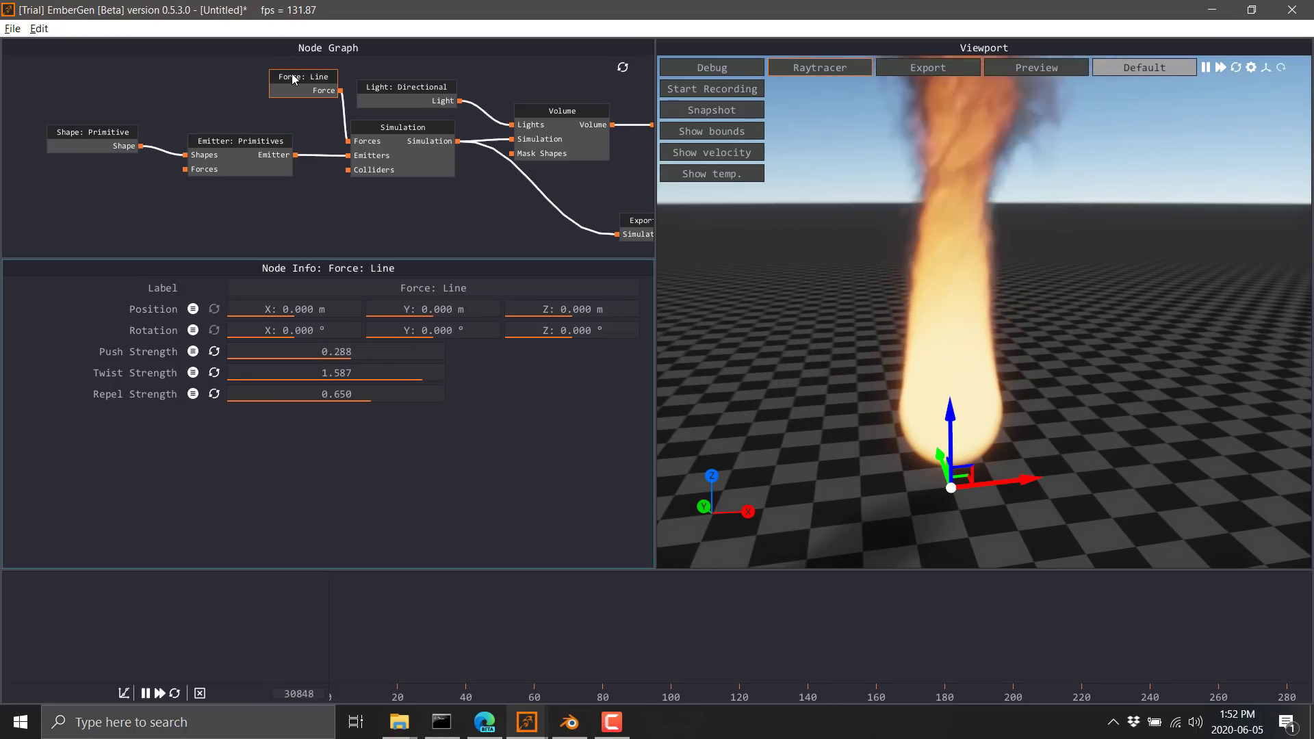
middle_click_drag(302, 201, 283, 123)
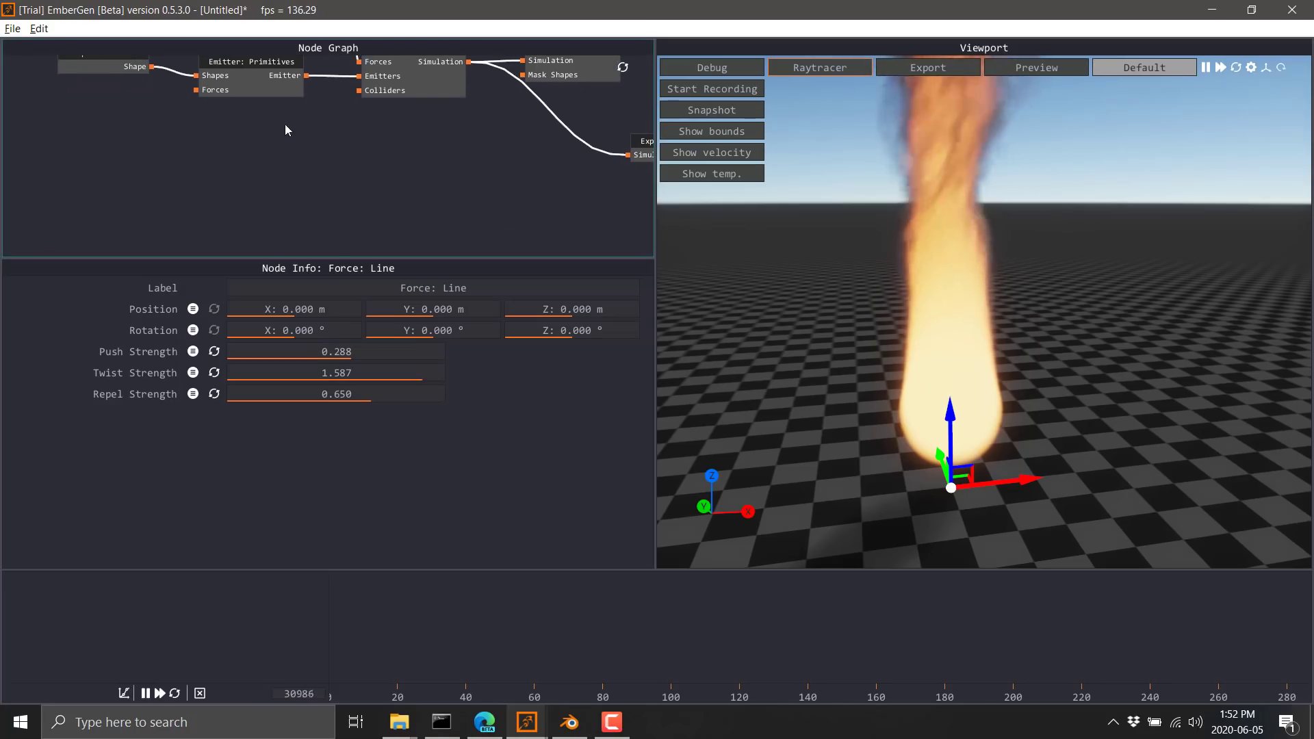
- Add a Collider into Simulation's Colliders, fed by a Sphere primitive shape
right_click(237, 166)
mouse_move(287, 186)
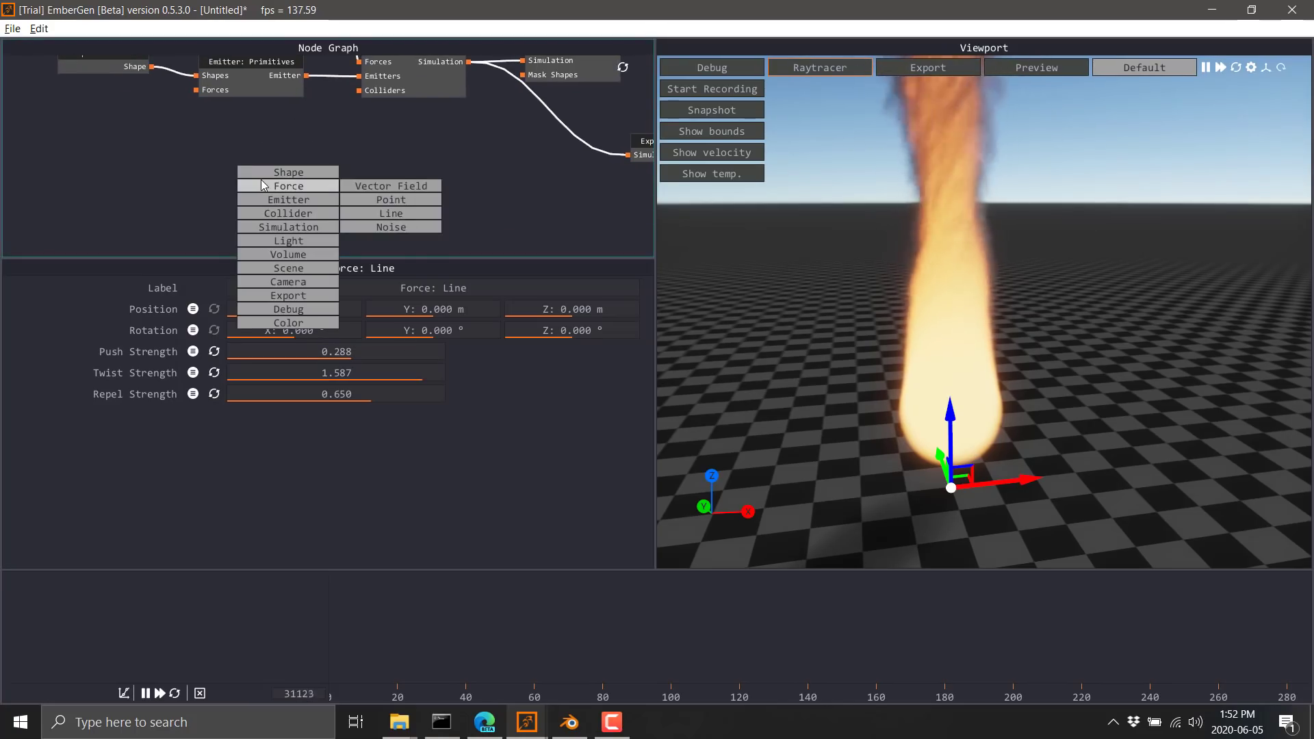
left_click(290, 209)
mouse_move(320, 171)
left_mouse_down()
mouse_move(344, 165)
mouse_move(358, 90)
left_mouse_up()
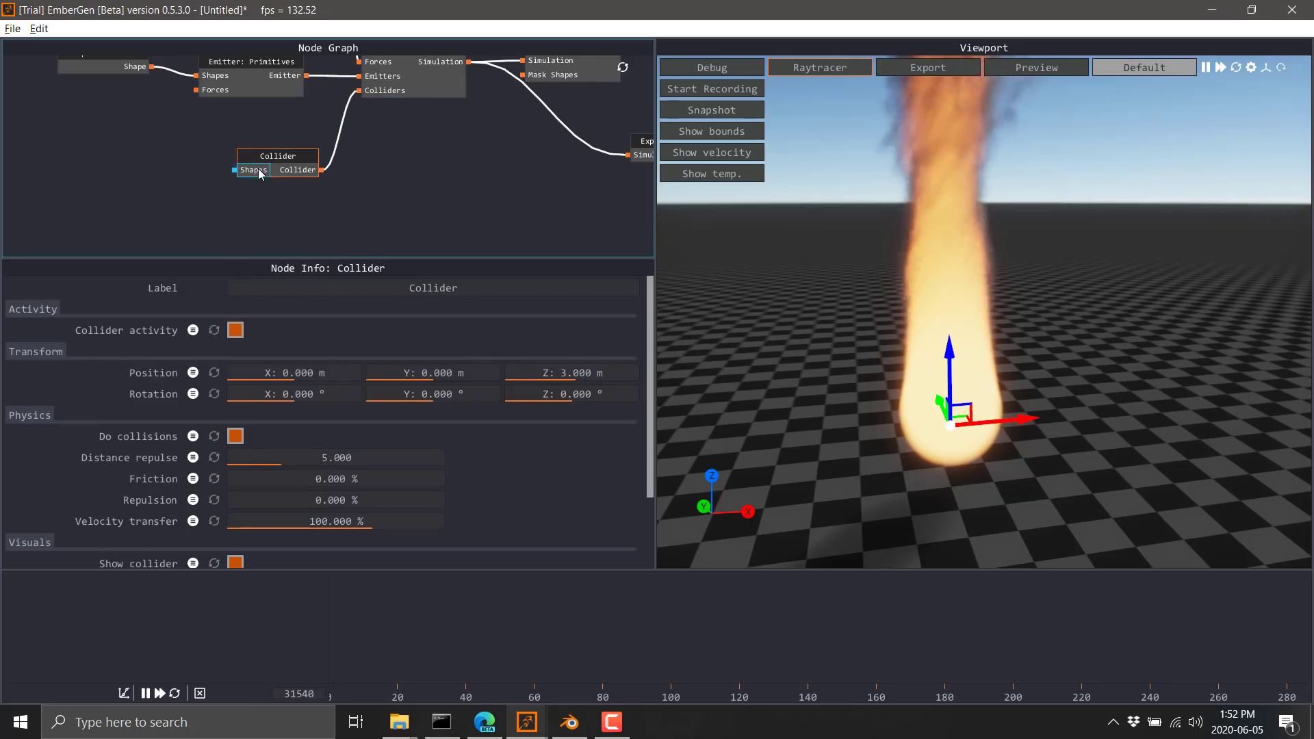
middle_click_drag(109, 194, 146, 201)
right_click(147, 196)
mouse_move(198, 201)
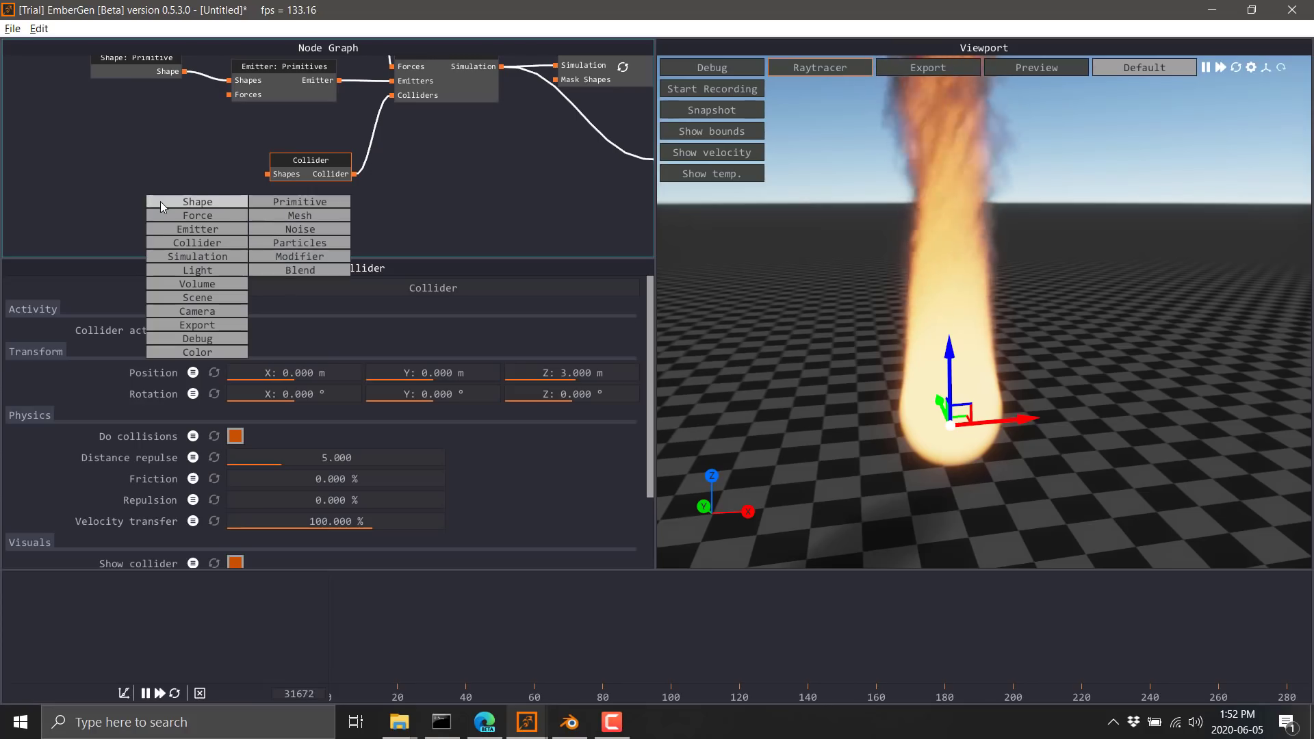
left_click(284, 203)
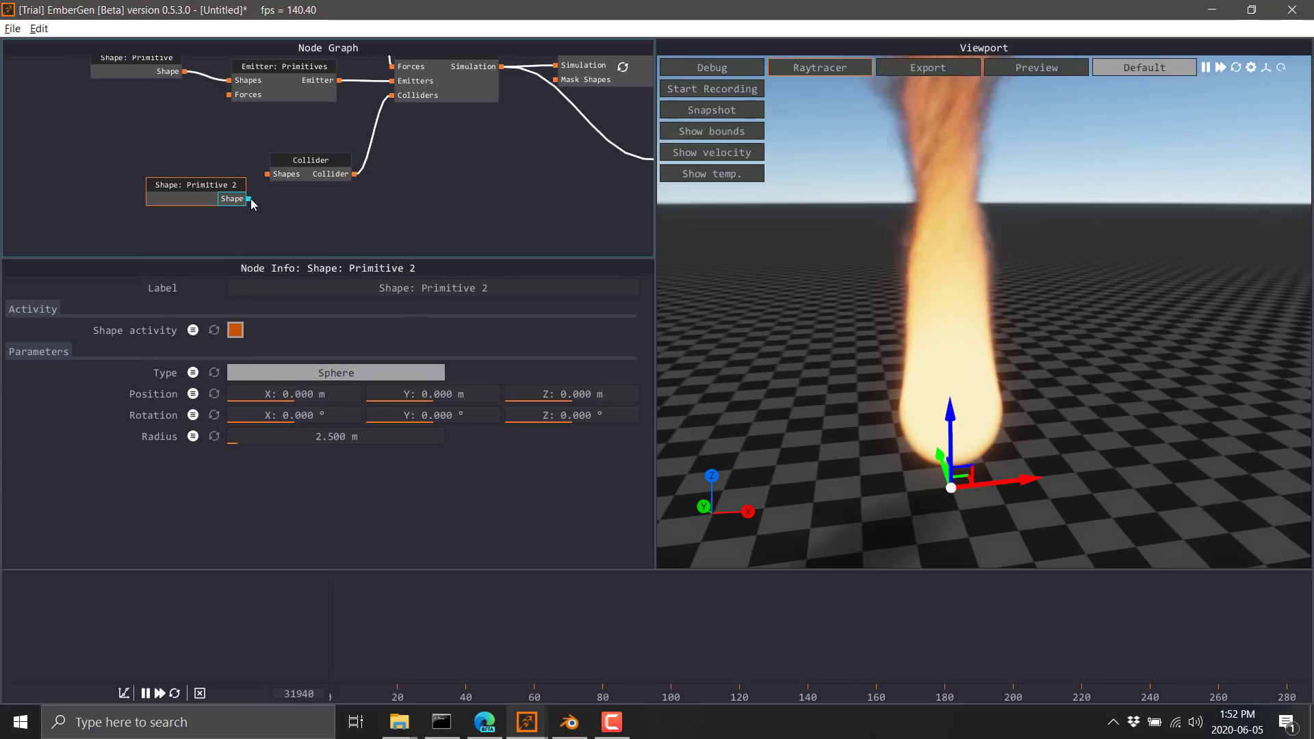
left_click_drag(250, 198, 270, 174)
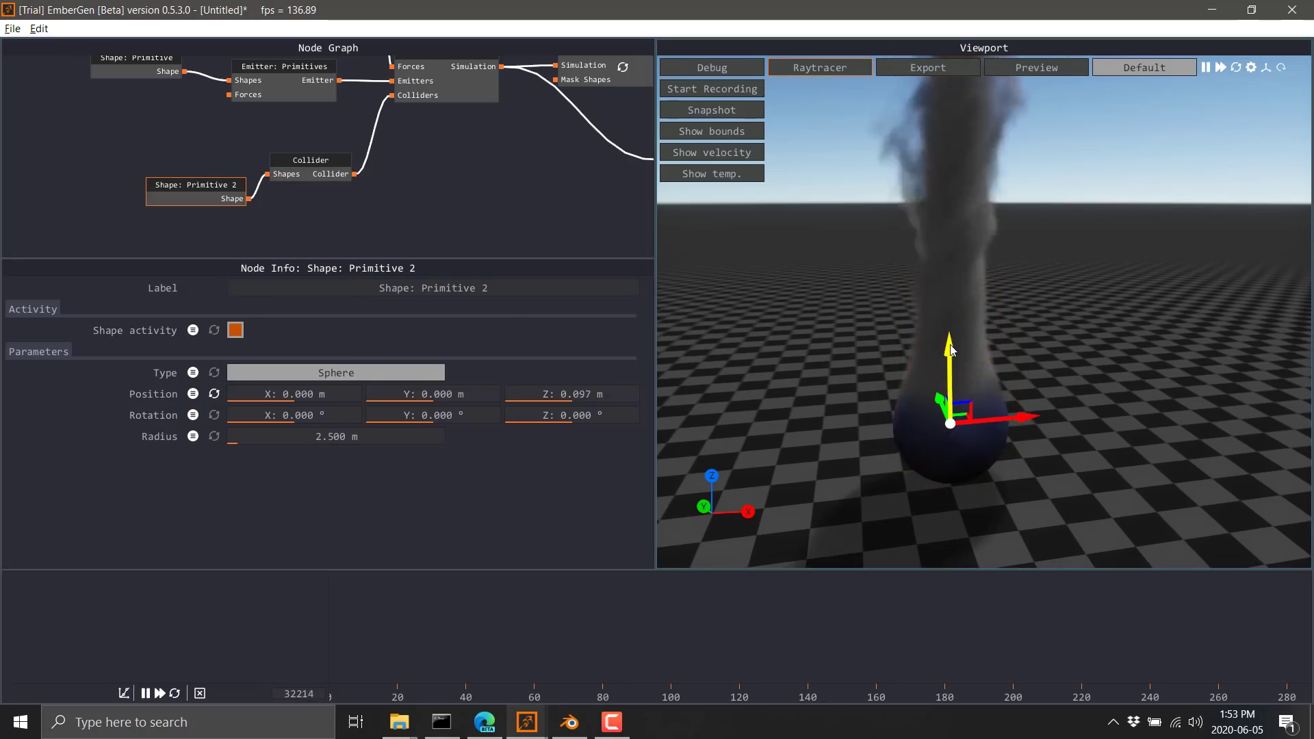
- Position the sphere collider just above the flame and rotate it on X and Y
mouse_move(950, 354)
left_mouse_down()
mouse_move(963, 156)
mouse_move(947, 147)
left_mouse_up()
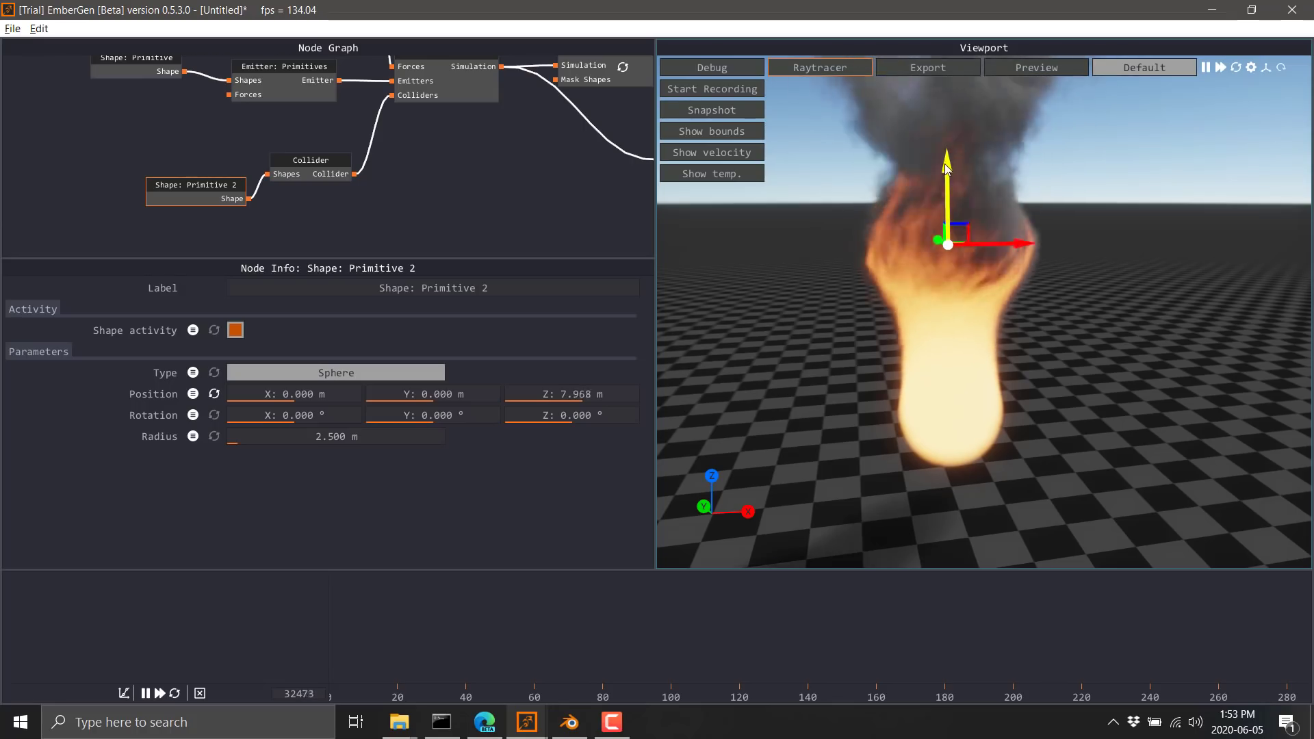
left_click_drag(947, 146, 946, 191)
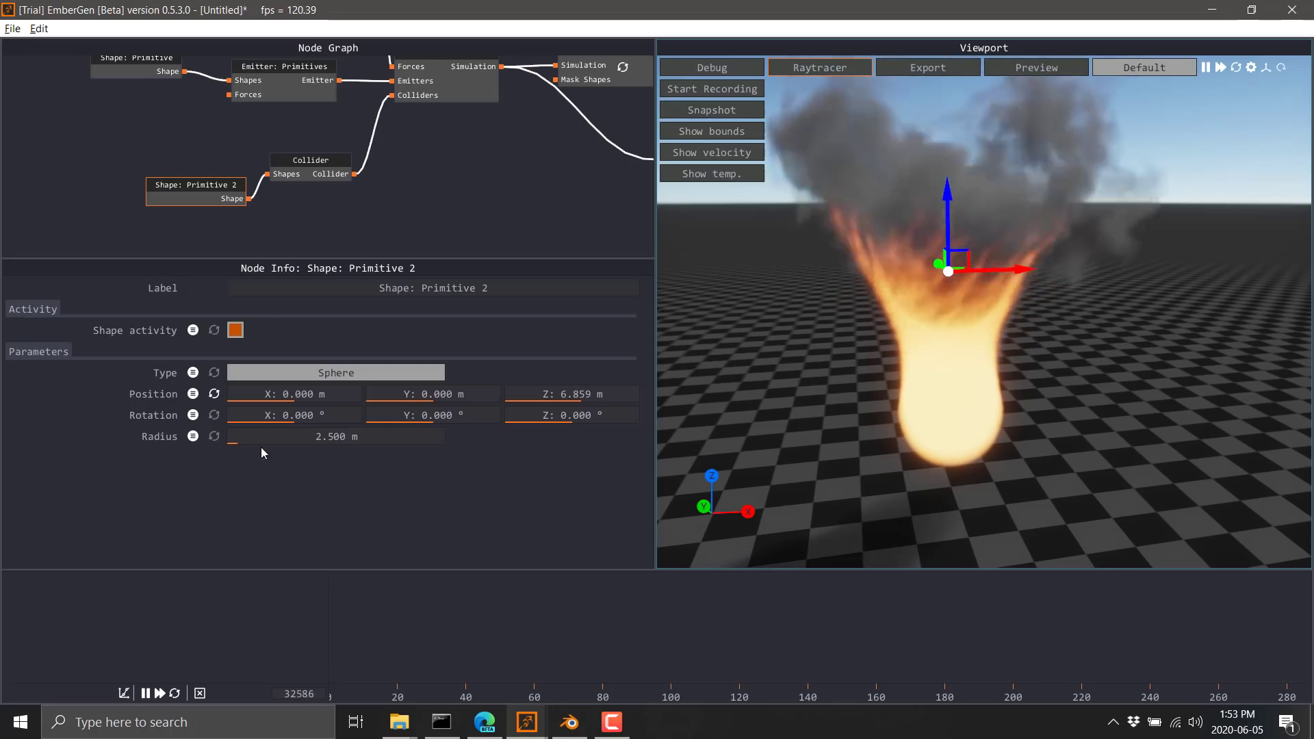
left_click_drag(267, 415, 316, 414)
left_click_drag(411, 414, 915, 416)
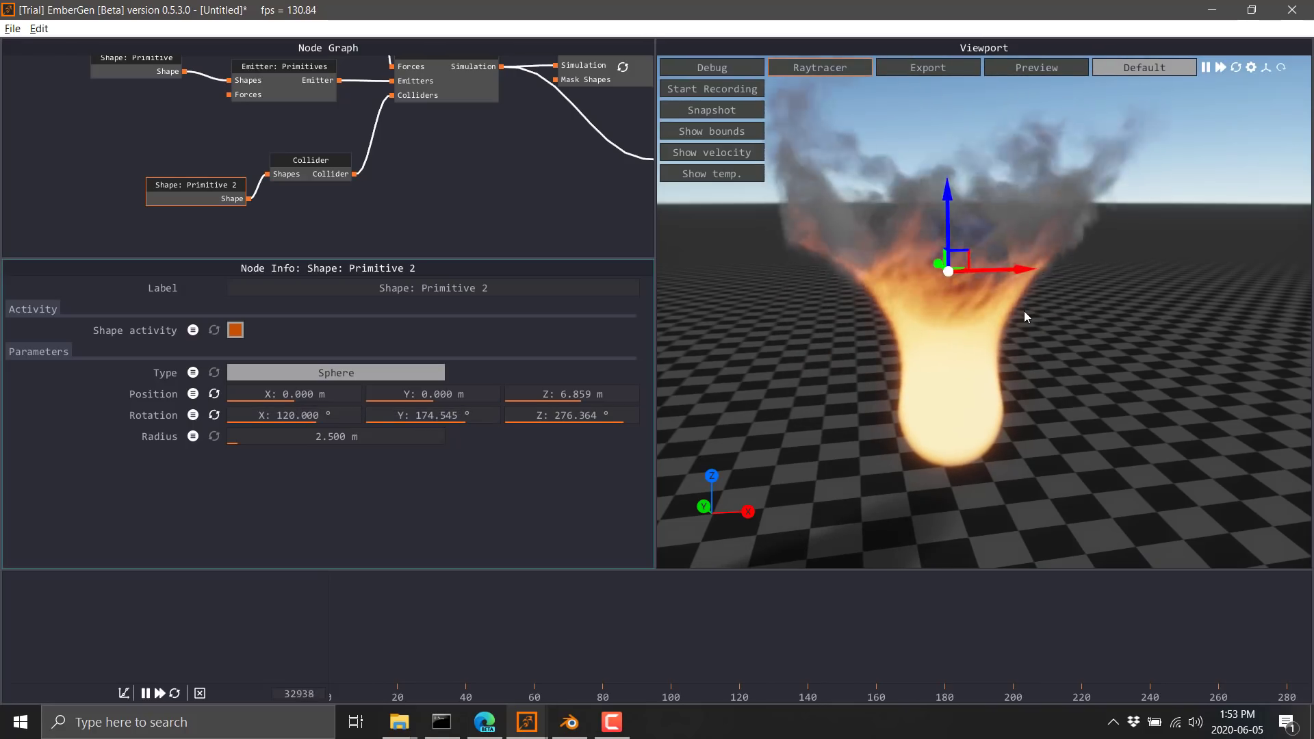
scroll(496, 177, "up", 1)
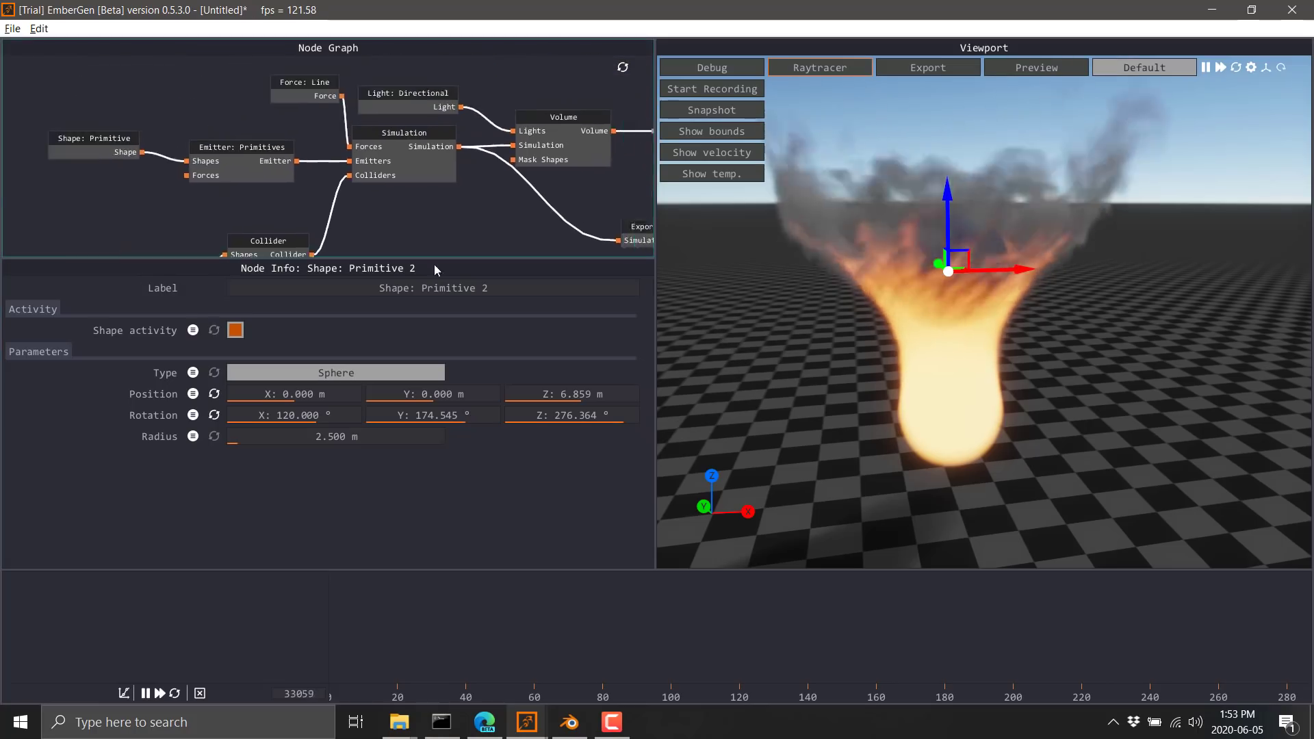
- Pan the node graph back to the Volume, Camera, Capture and Export VDB nodes
middle_click_drag(496, 178, 310, 214)
middle_click_drag(362, 159, 320, 204)
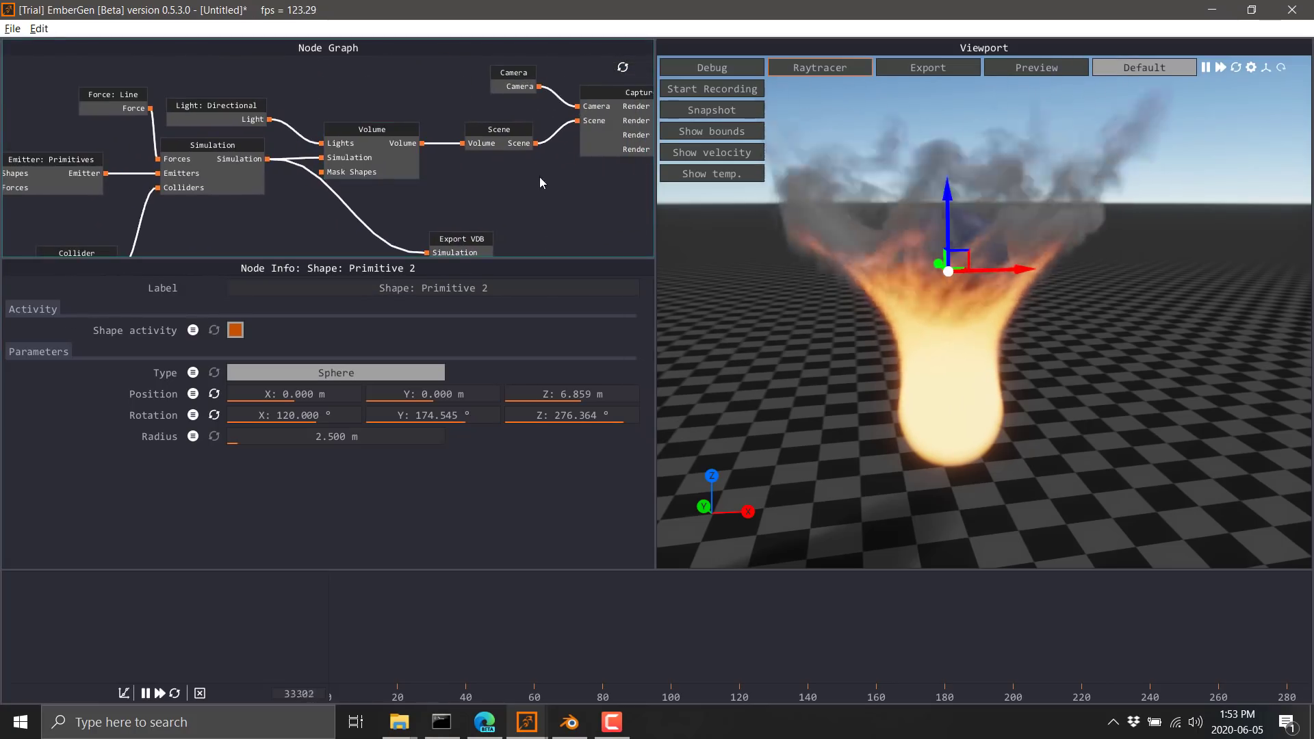
middle_click_drag(408, 201, 383, 177)
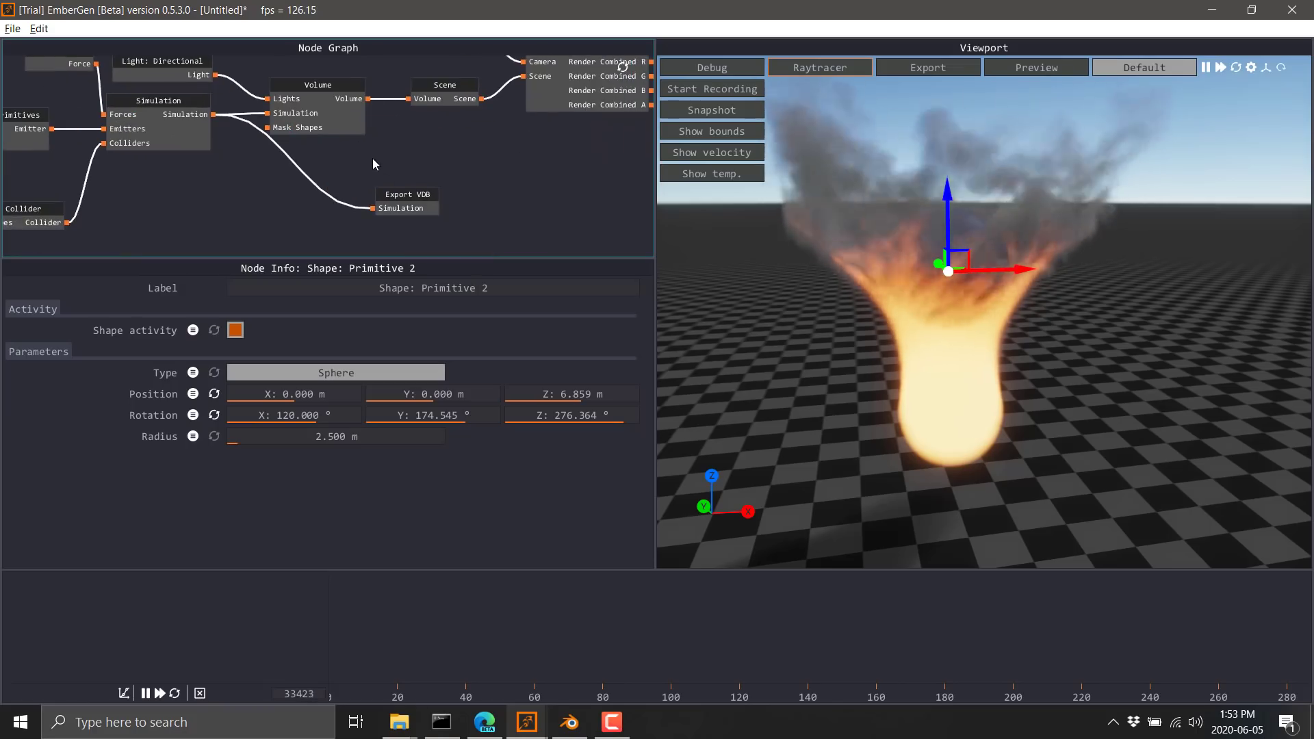
middle_click_drag(553, 128, 510, 132)
middle_click_drag(411, 236, 447, 145)
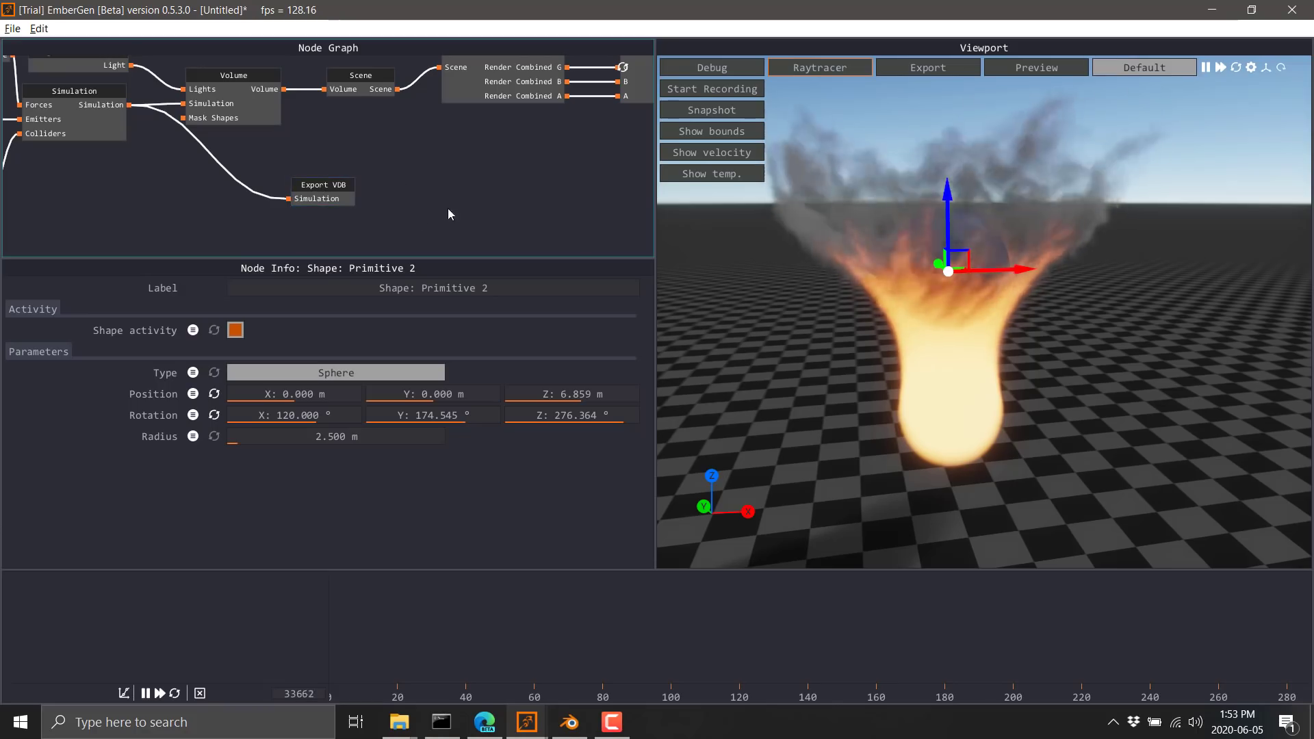
- Review Export VDB, then set the Simulation node's advection method to Heun
left_click(326, 189)
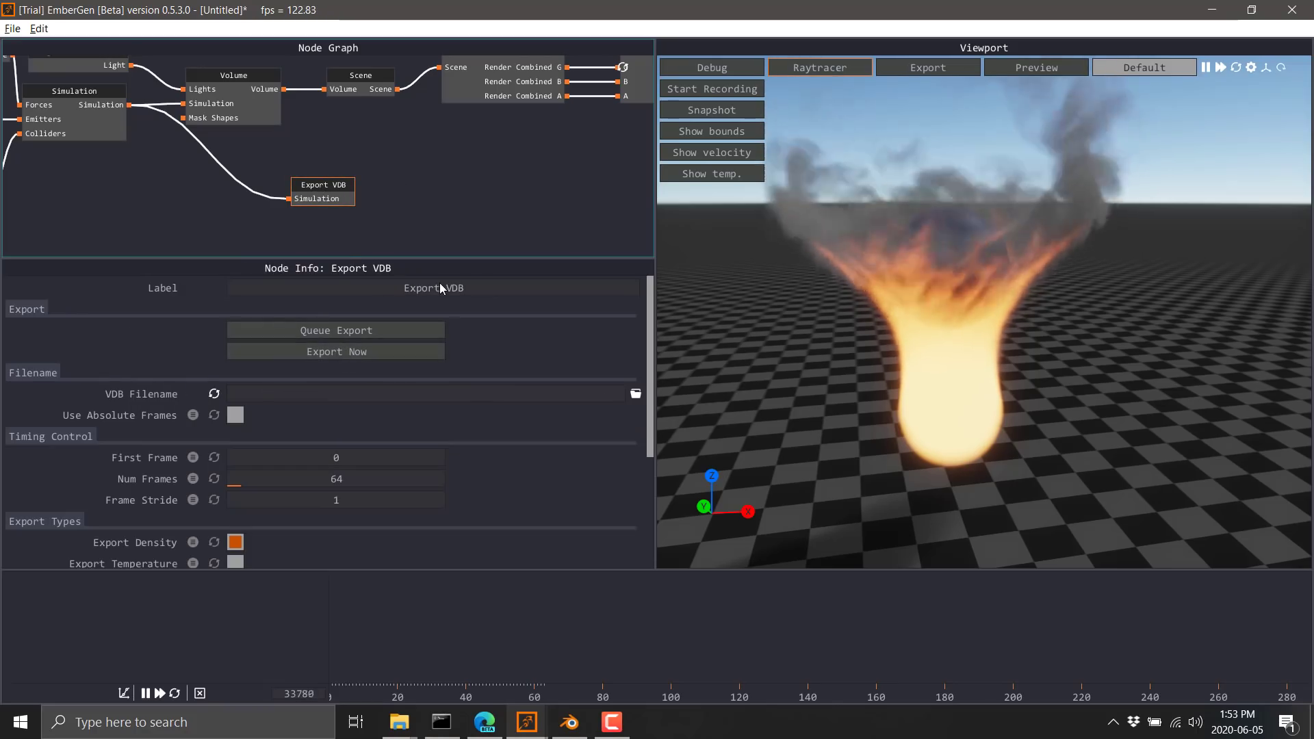
mouse_move(451, 192)
middle_mouse_down()
mouse_move(502, 229)
mouse_move(653, 199)
middle_mouse_up()
left_click(305, 120)
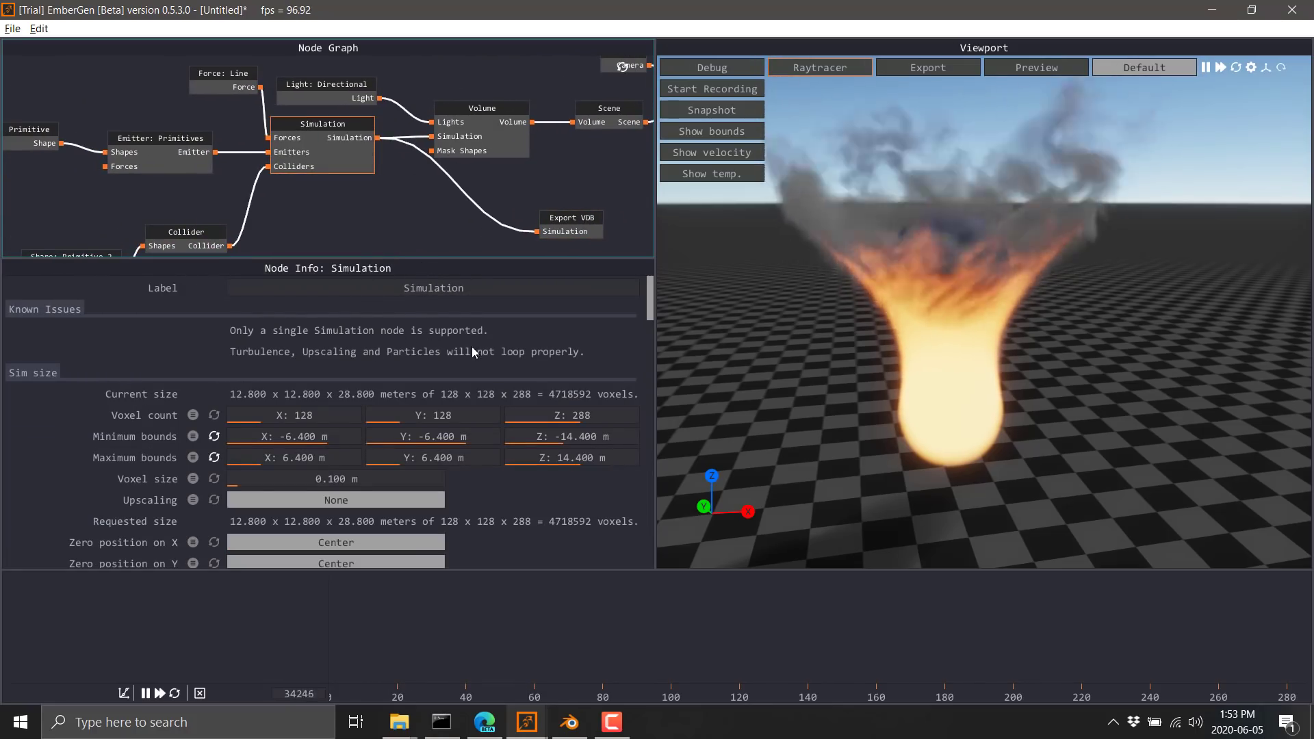
scroll(471, 346, "down", 3)
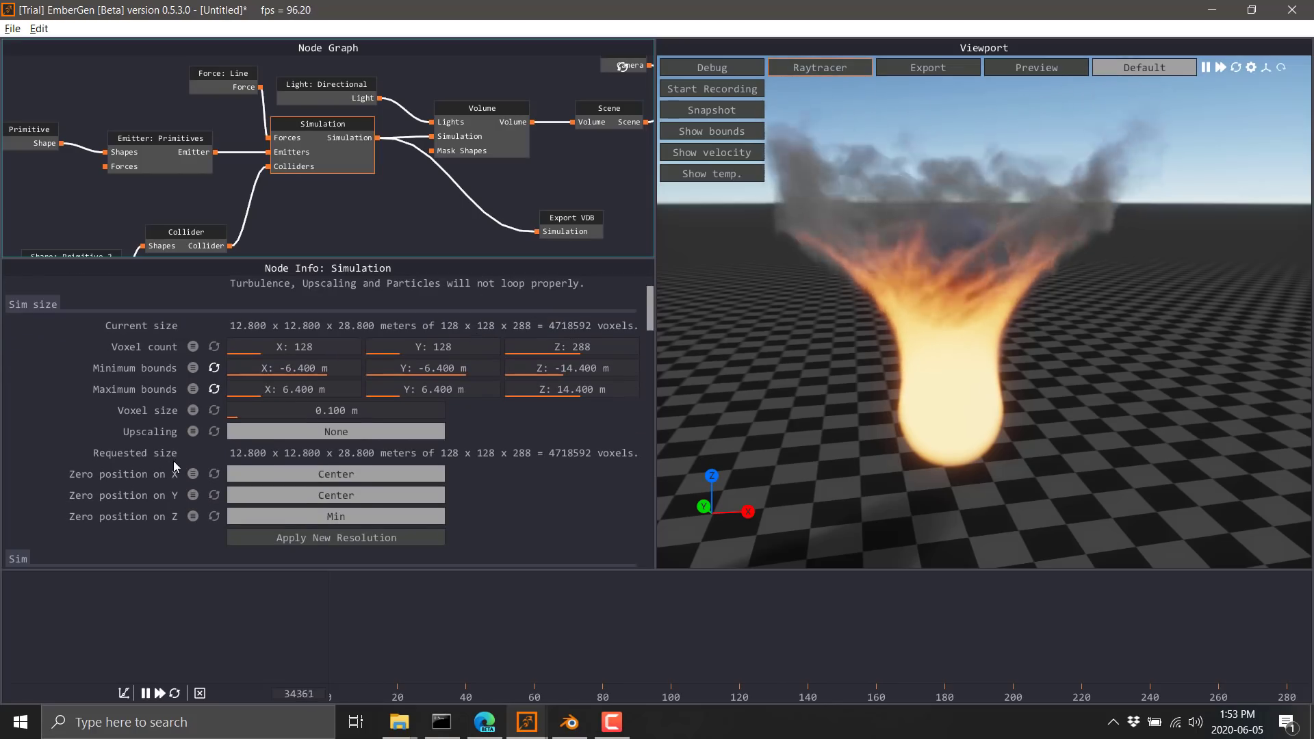
scroll(174, 468, "down", 2)
scroll(174, 469, "down", 2)
scroll(170, 470, "down", 2)
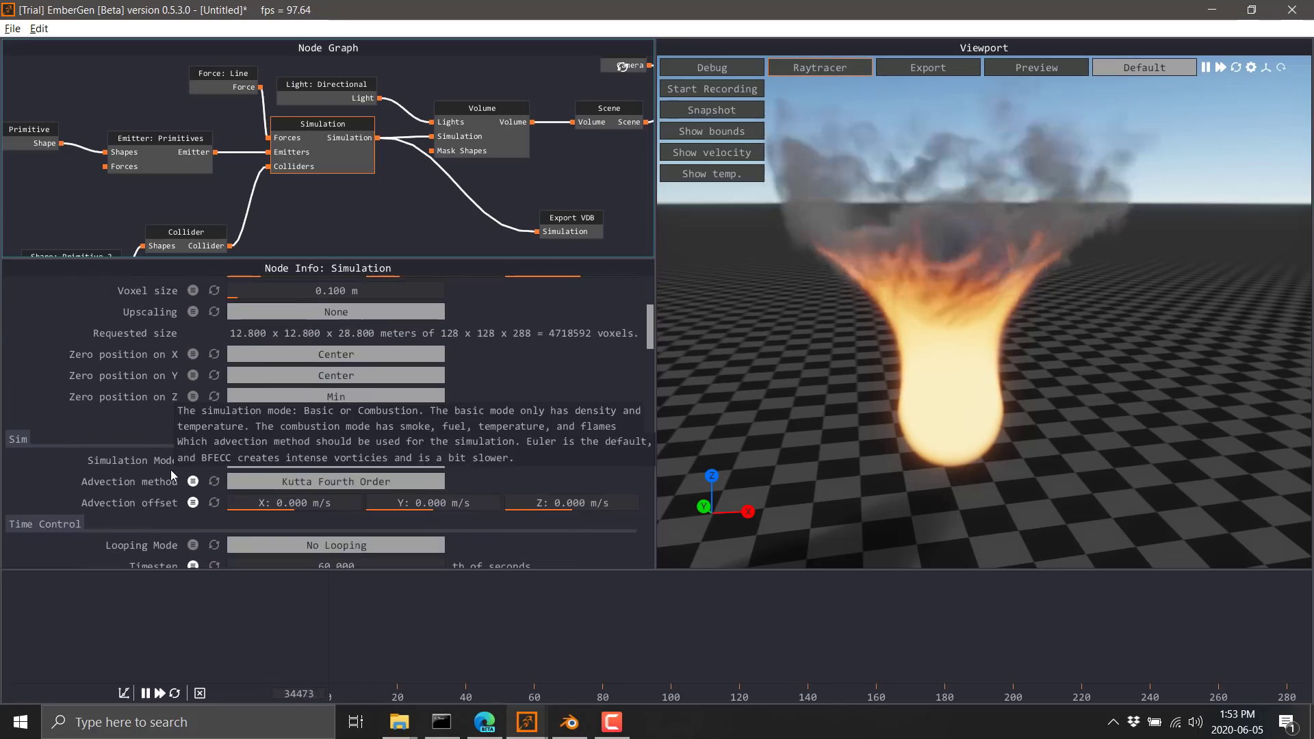
left_click(319, 483)
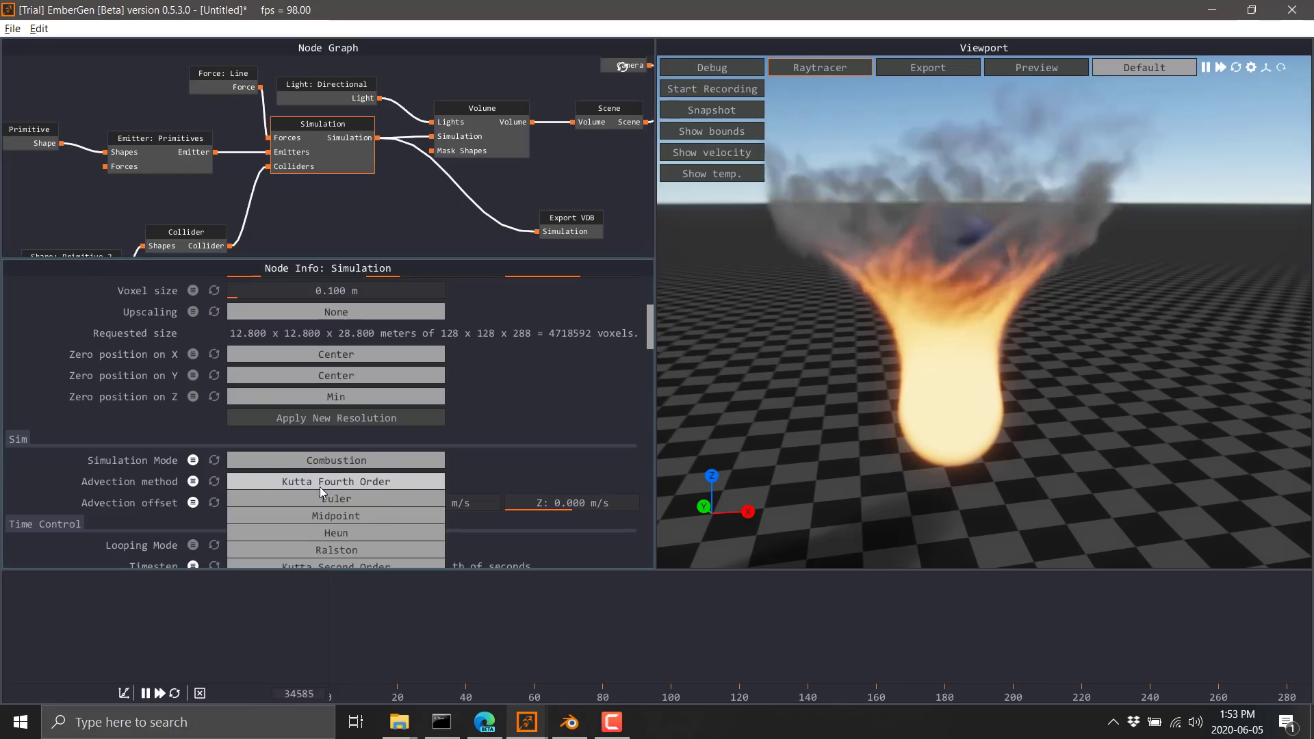
scroll(388, 510, "down", 1)
scroll(388, 508, "down", 2)
scroll(388, 508, "down", 2)
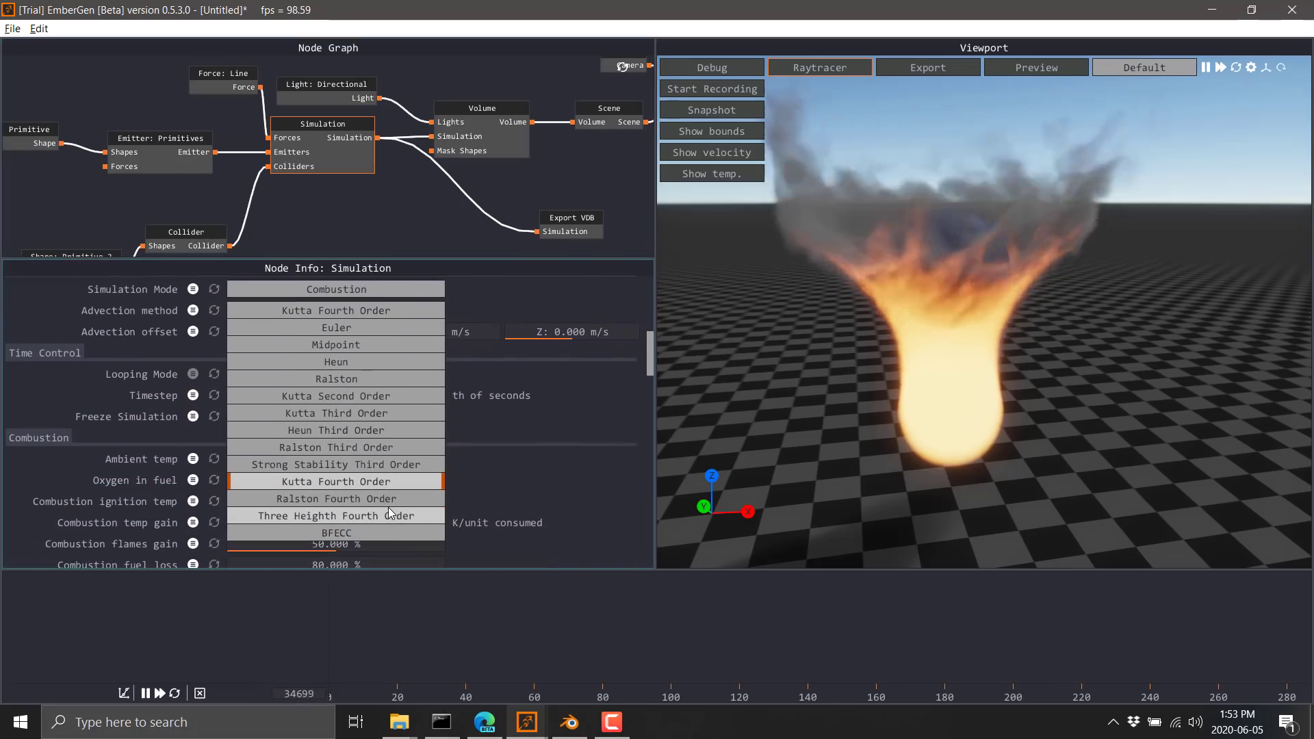
left_click(344, 363)
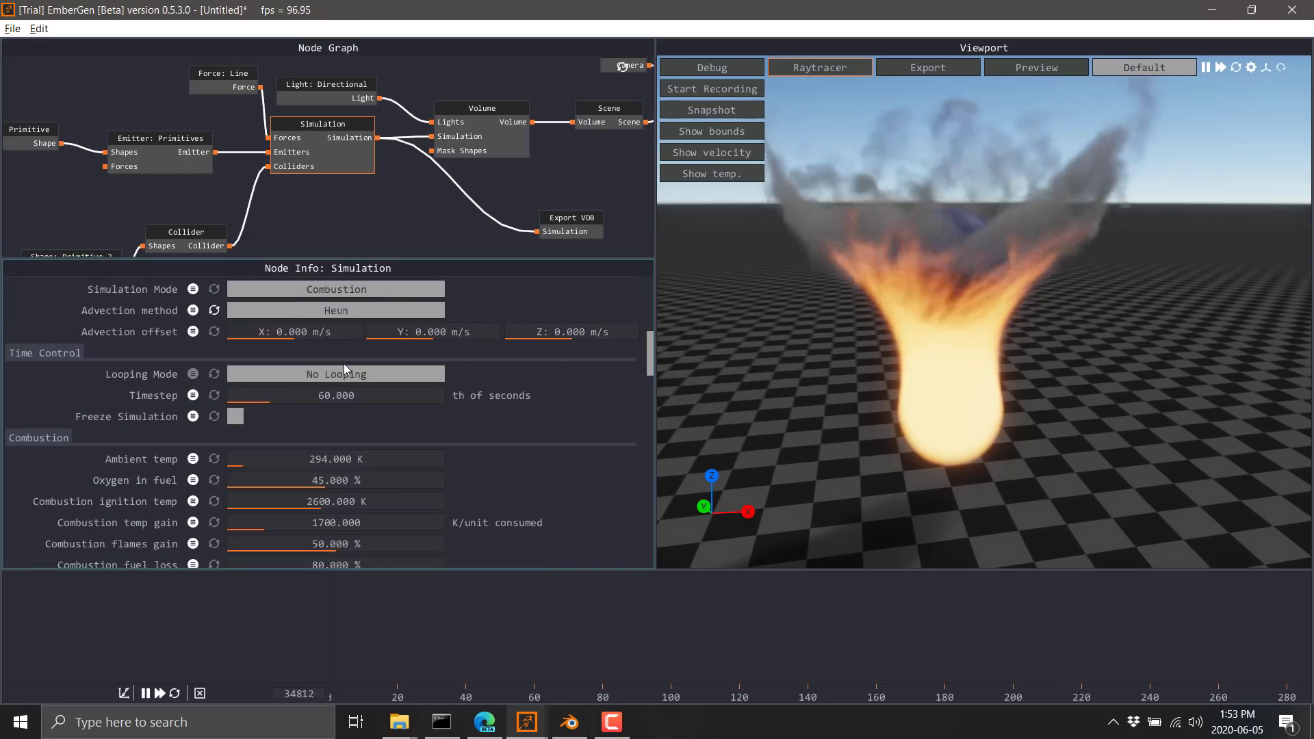
- Try Colored Smoke and Basic simulation modes before settling on Combustion
left_click(359, 289)
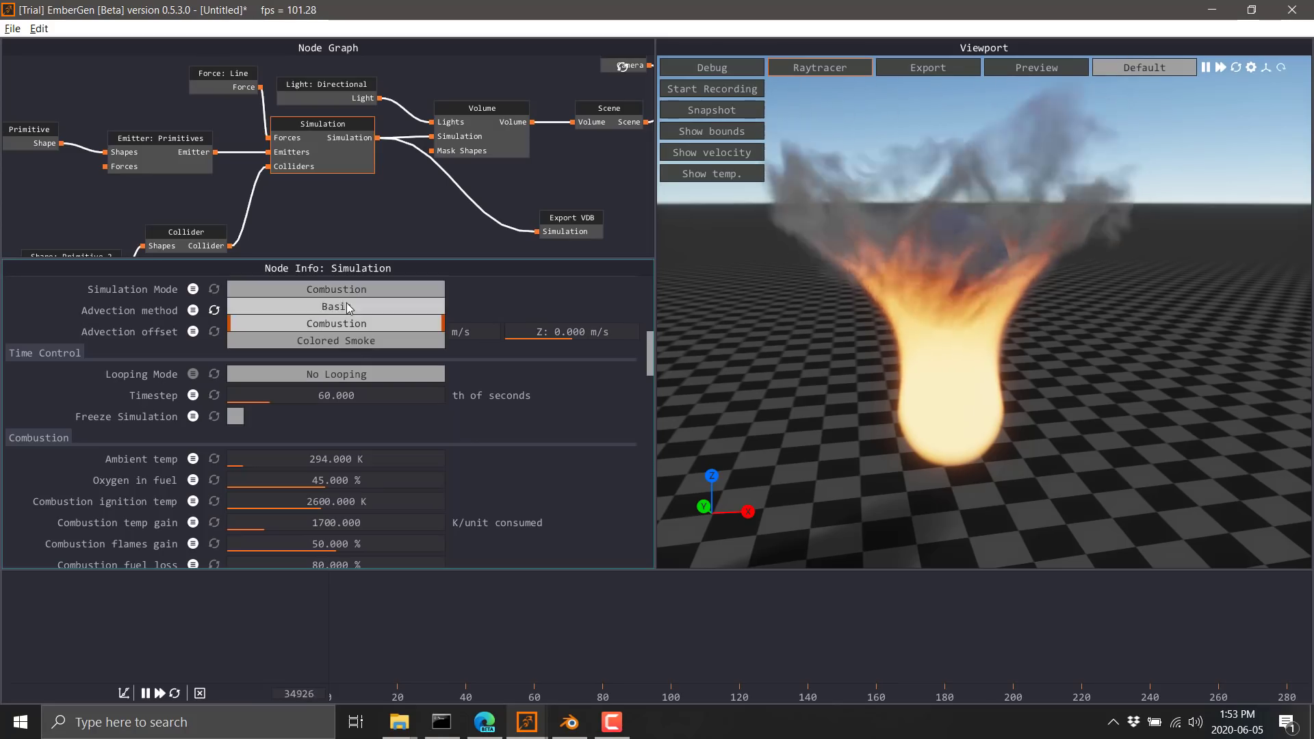
left_click(344, 343)
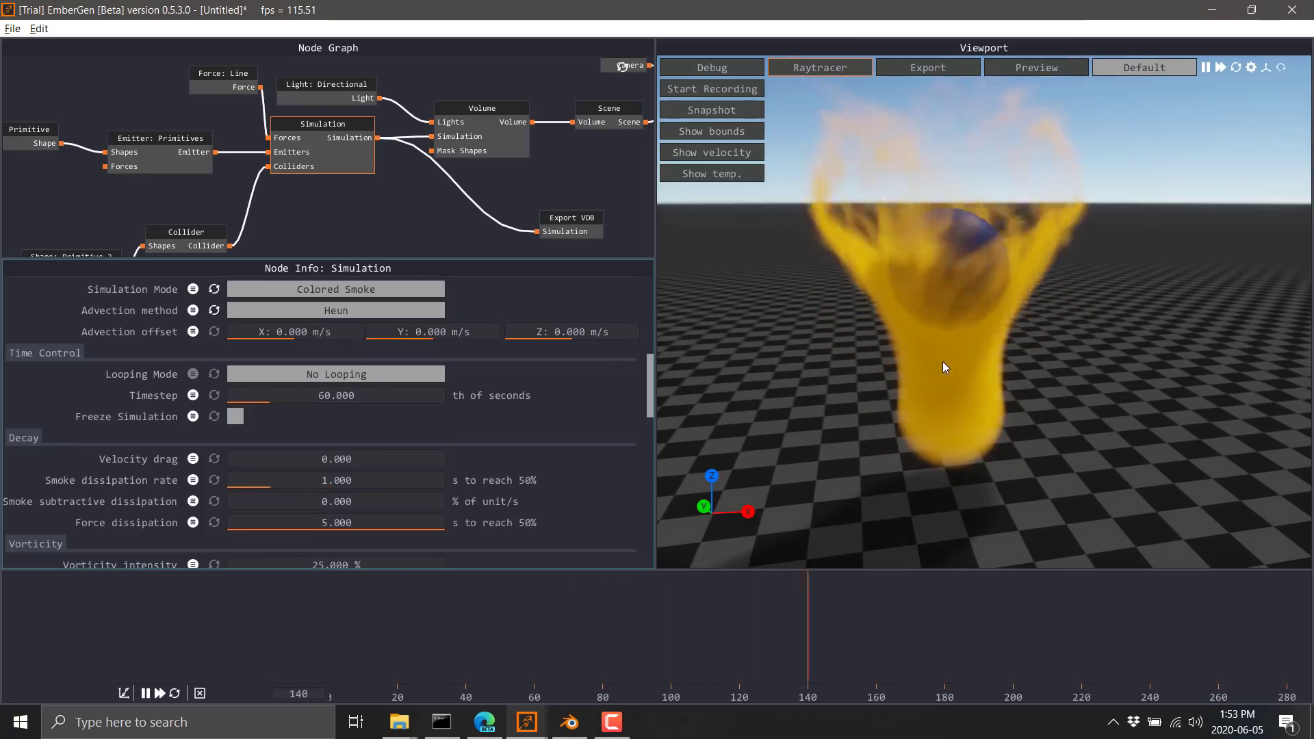
left_click(345, 296)
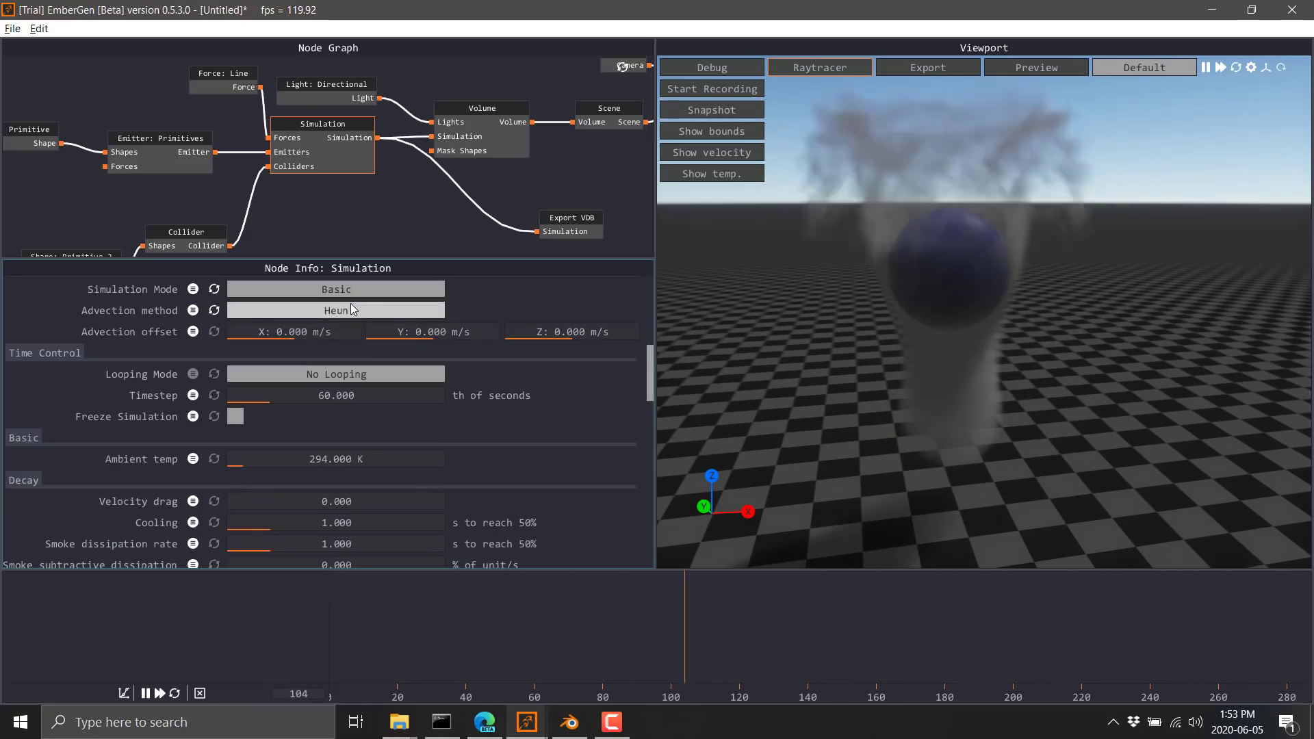
left_click(314, 288)
left_click(326, 320)
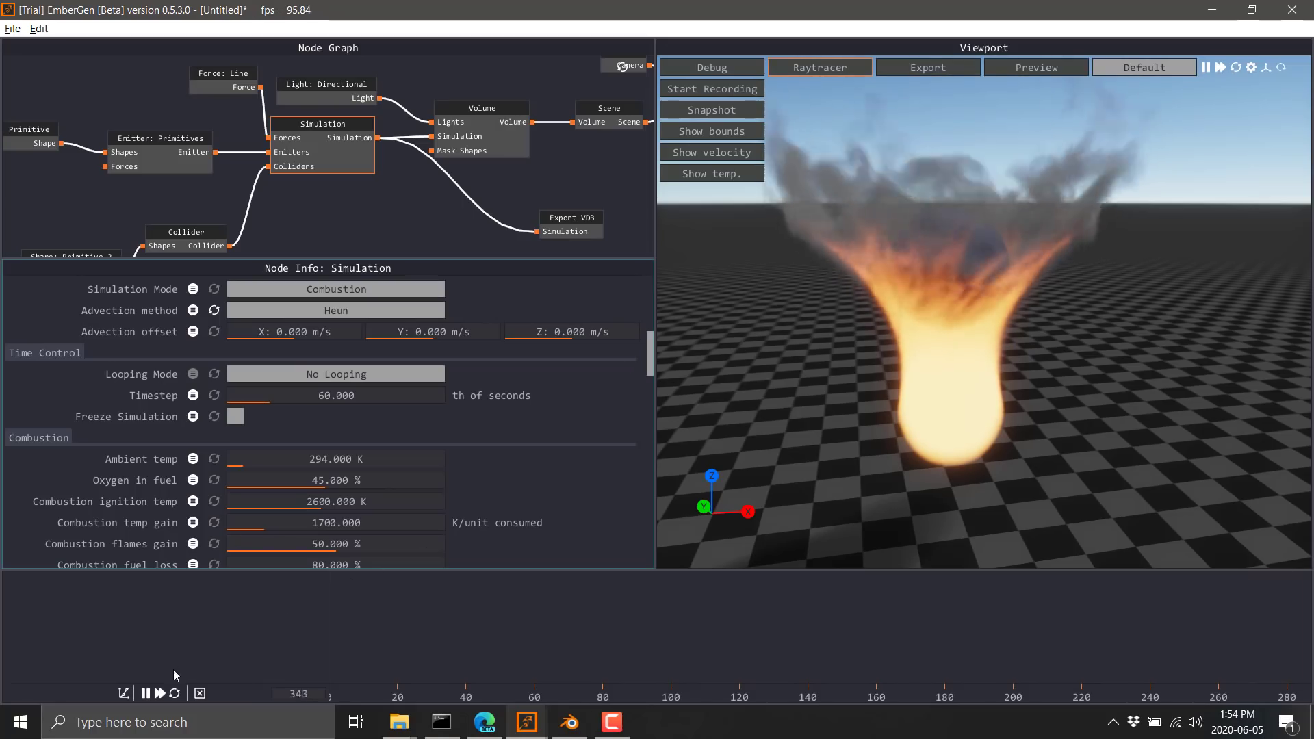
left_click(123, 693)
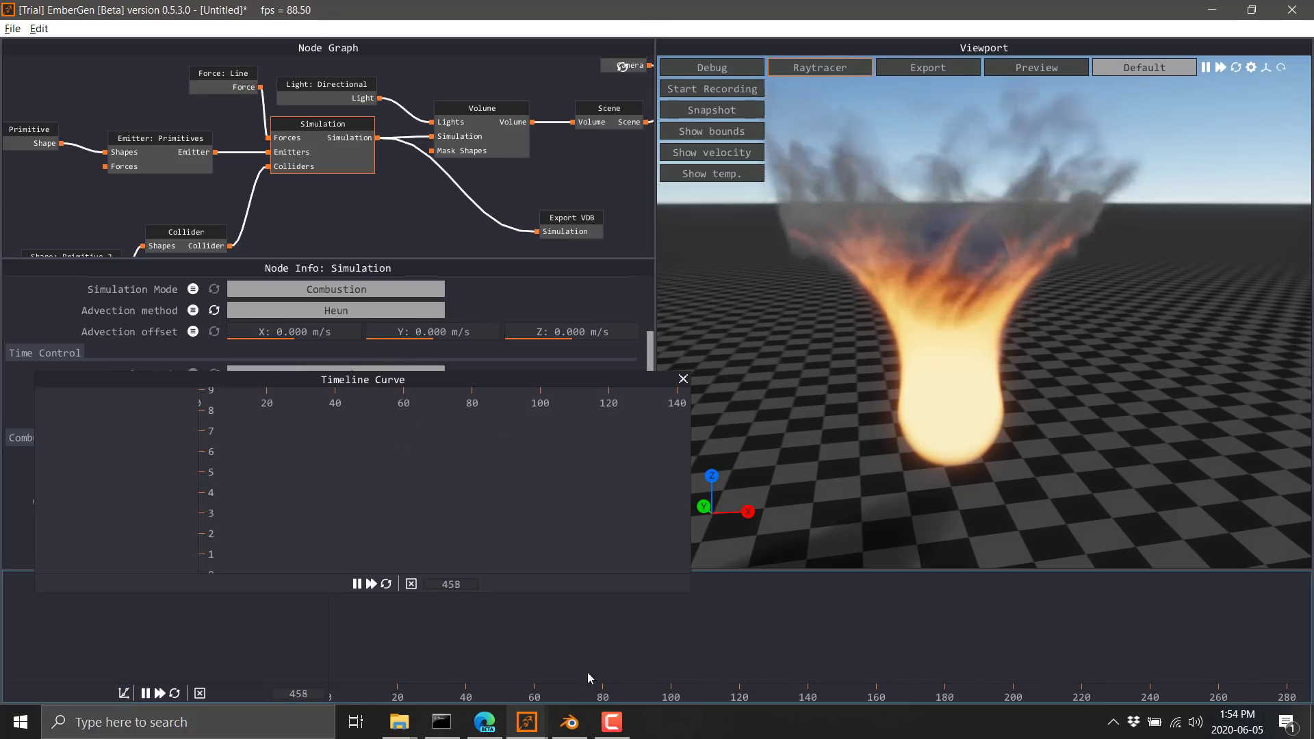
left_click(683, 379)
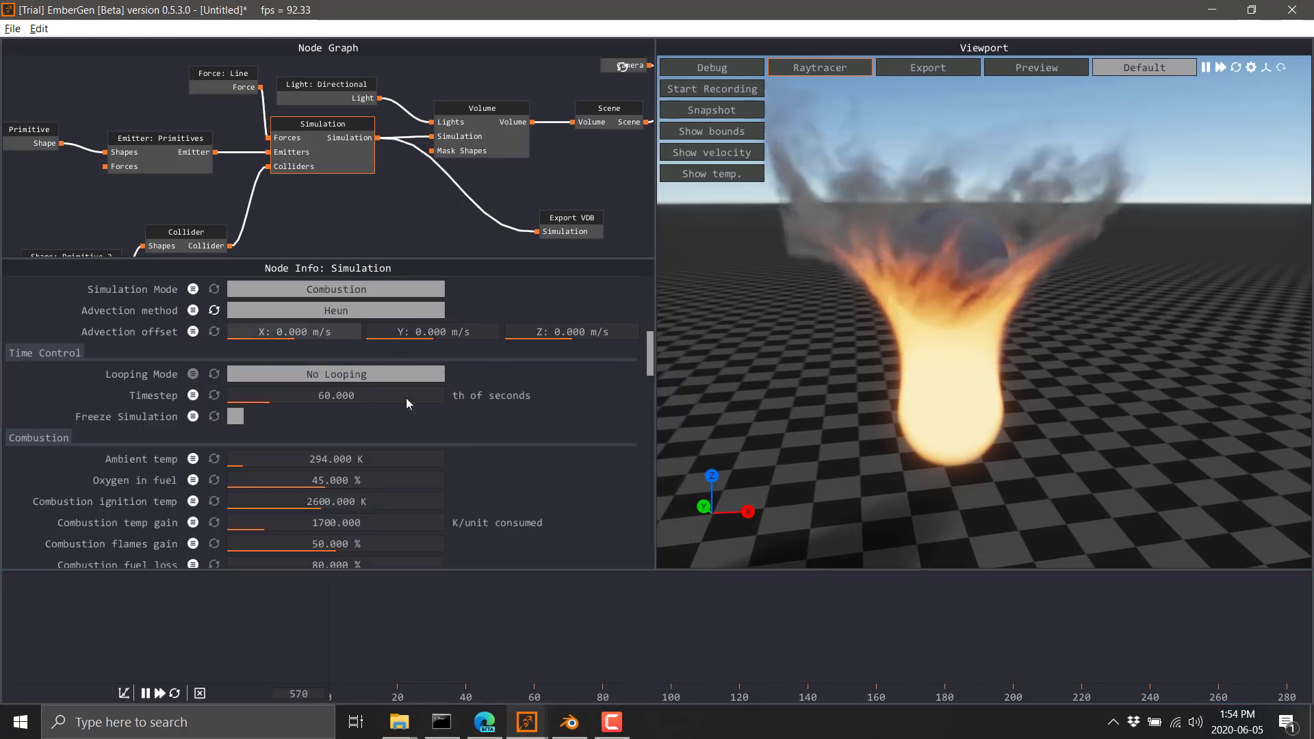
scroll(443, 431, "down", 2)
scroll(443, 431, "down", 2)
scroll(251, 410, "down", 1)
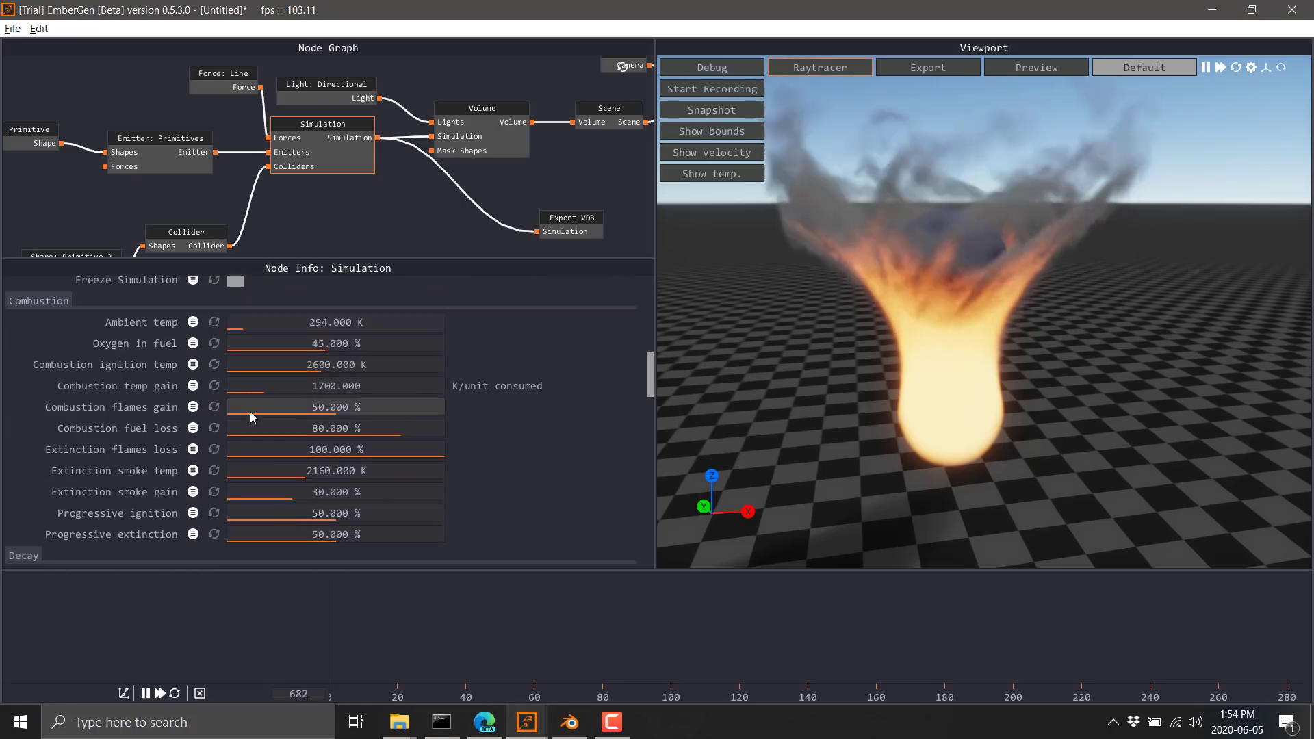
scroll(119, 388, "down", 1)
scroll(136, 389, "down", 1)
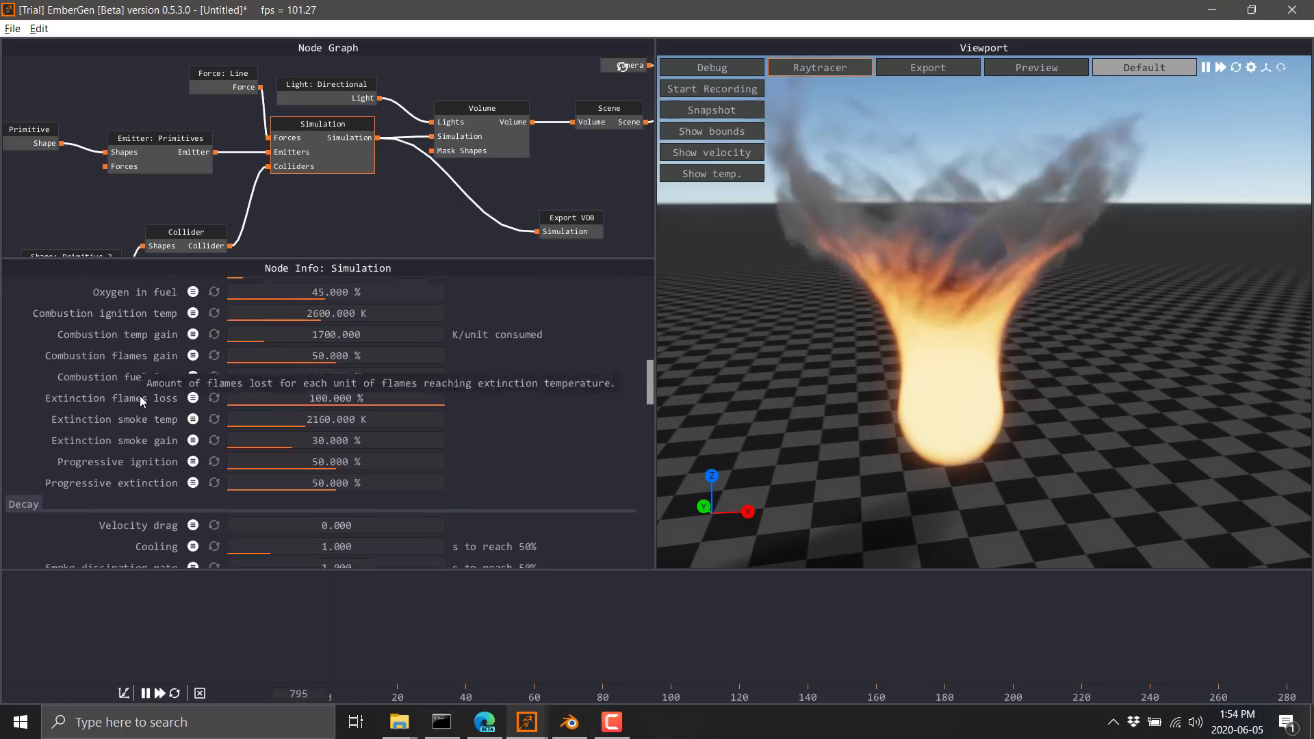
scroll(139, 393, "down", 2)
scroll(156, 416, "down", 2)
scroll(162, 423, "down", 2)
scroll(169, 431, "down", 3)
scroll(267, 417, "down", 1)
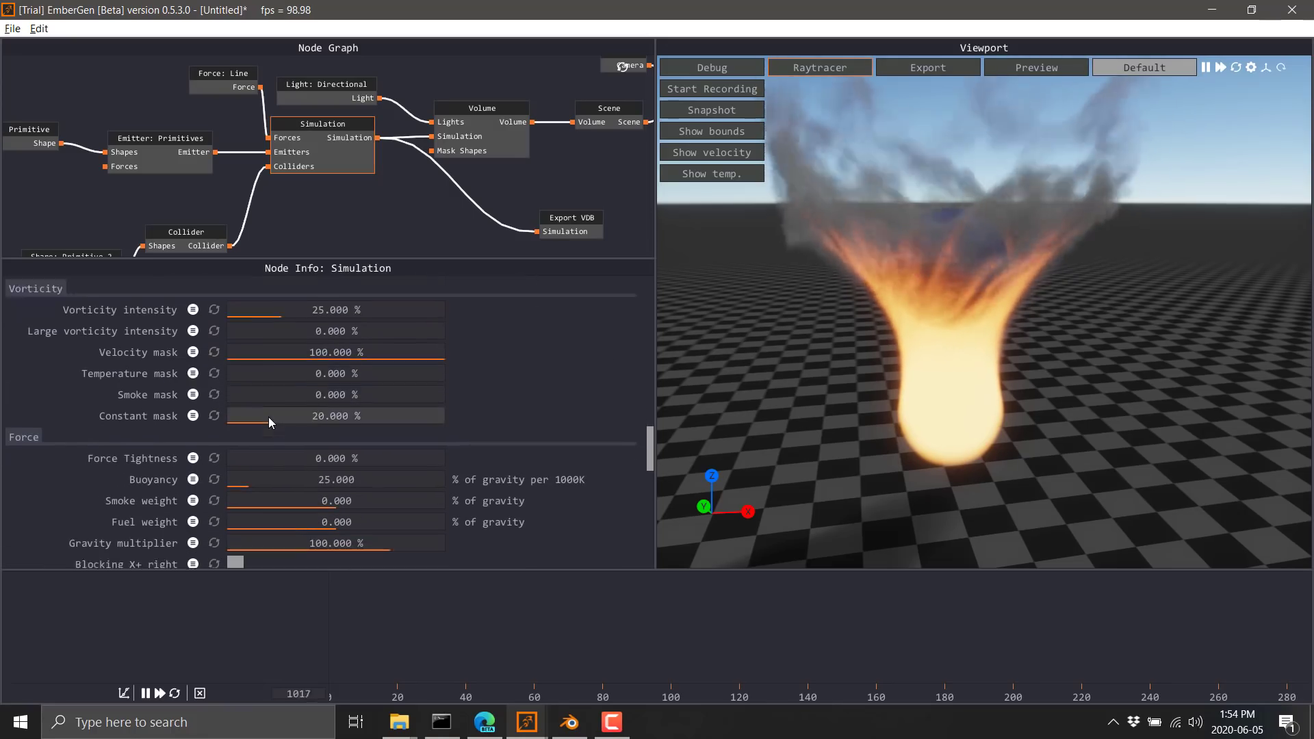
scroll(268, 417, "down", 2)
scroll(268, 417, "down", 2)
scroll(268, 416, "down", 2)
scroll(268, 418, "down", 3)
scroll(269, 417, "down", 4)
scroll(268, 417, "down", 1)
scroll(268, 420, "down", 1)
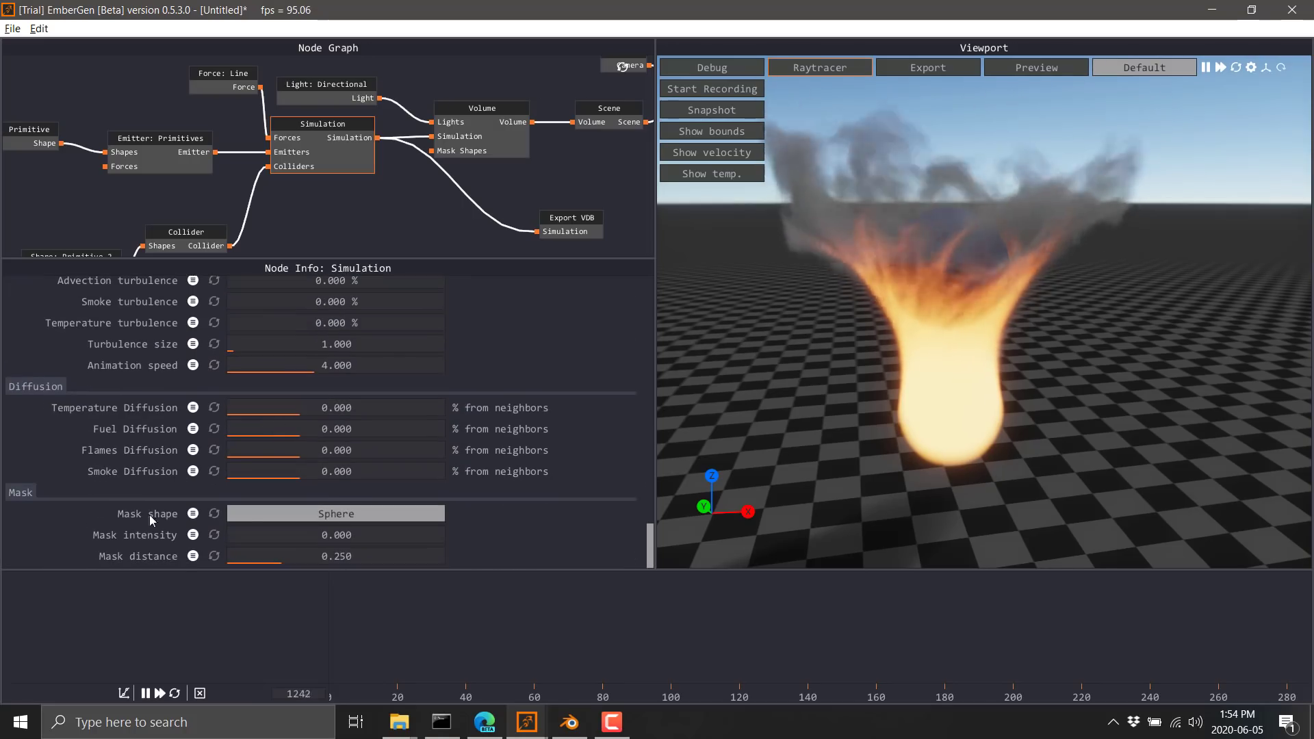
- Apply Motion Blur as the Volume node's post-process at 250% intensity
left_click(479, 108)
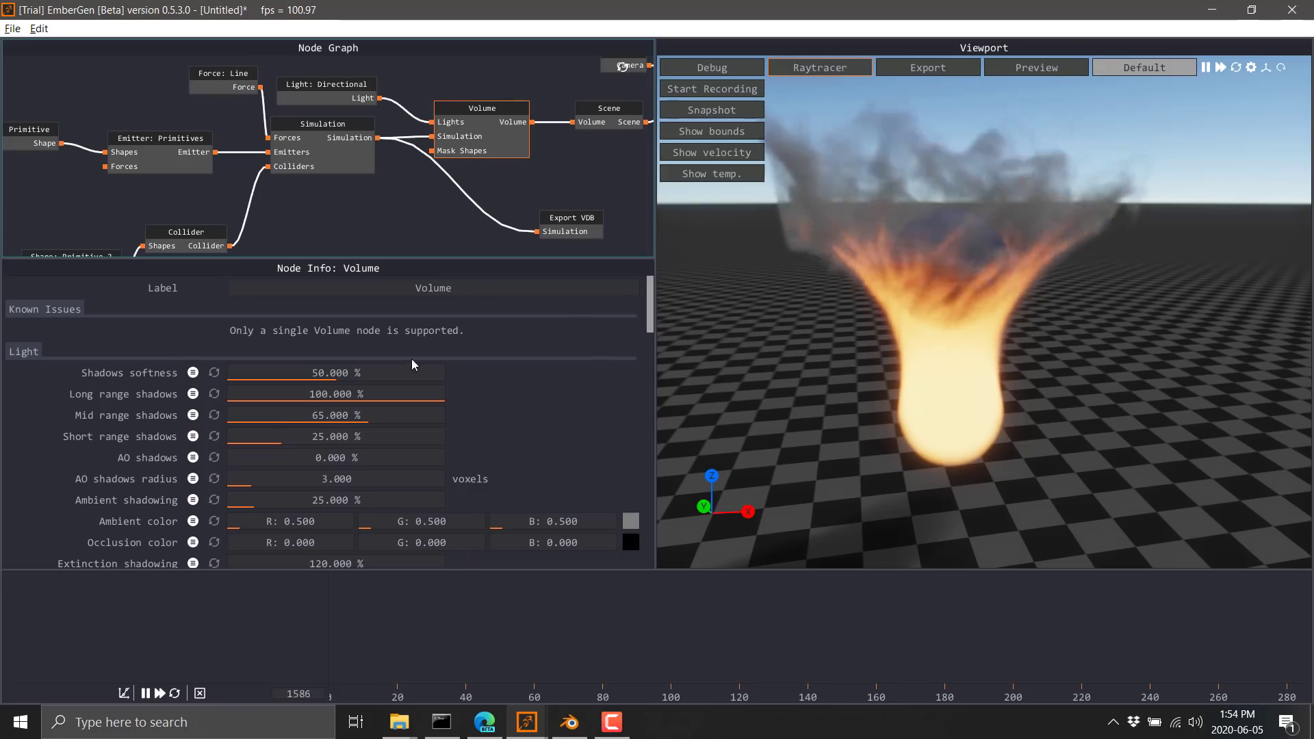
scroll(412, 359, "down", 1)
scroll(419, 362, "down", 1)
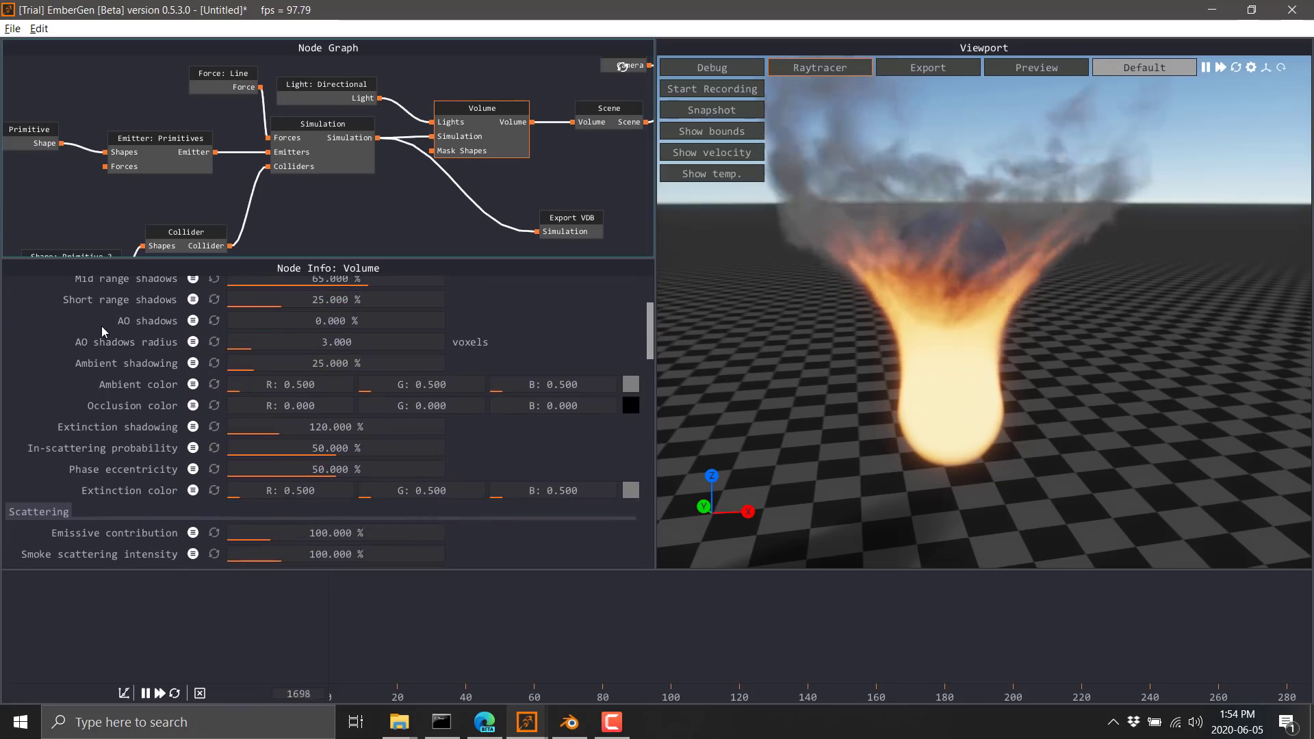
scroll(102, 325, "up", 1)
scroll(212, 369, "up", 1)
scroll(212, 369, "down", 1)
scroll(213, 370, "down", 1)
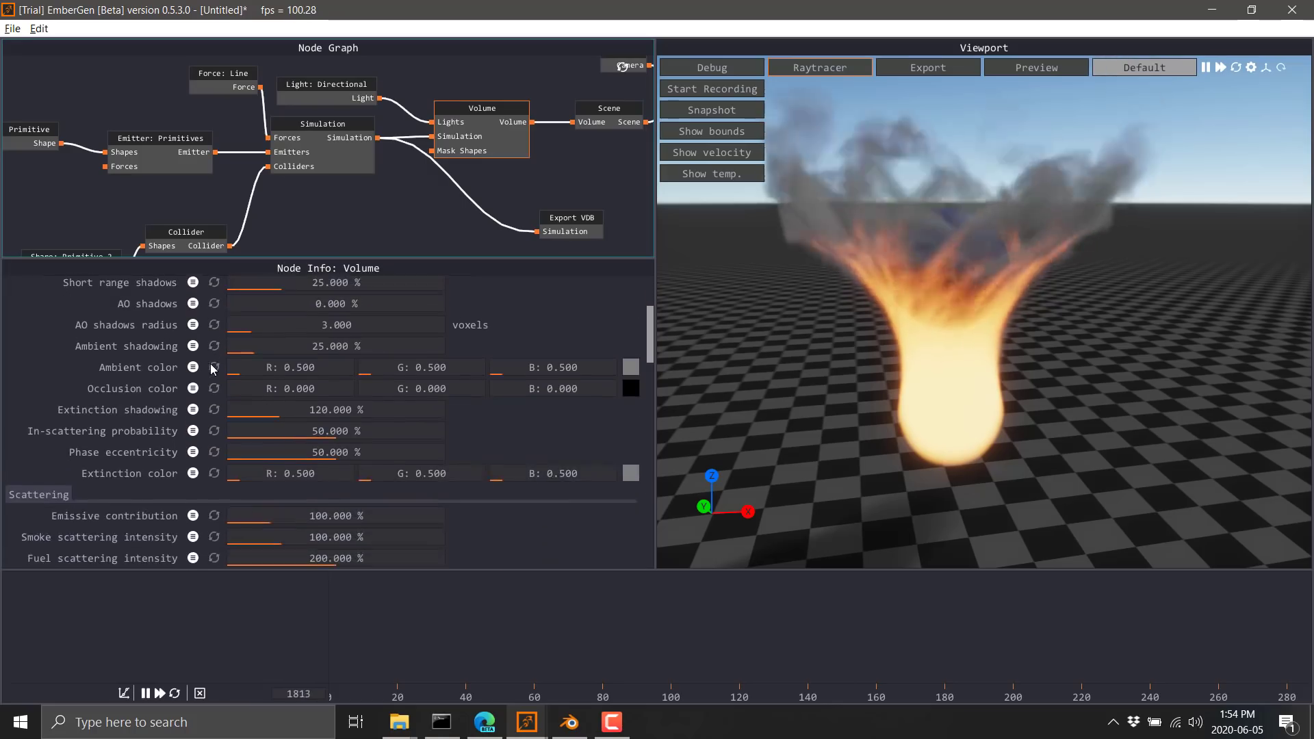
scroll(210, 373, "down", 1)
scroll(209, 377, "down", 1)
scroll(209, 377, "down", 1)
scroll(203, 390, "down", 1)
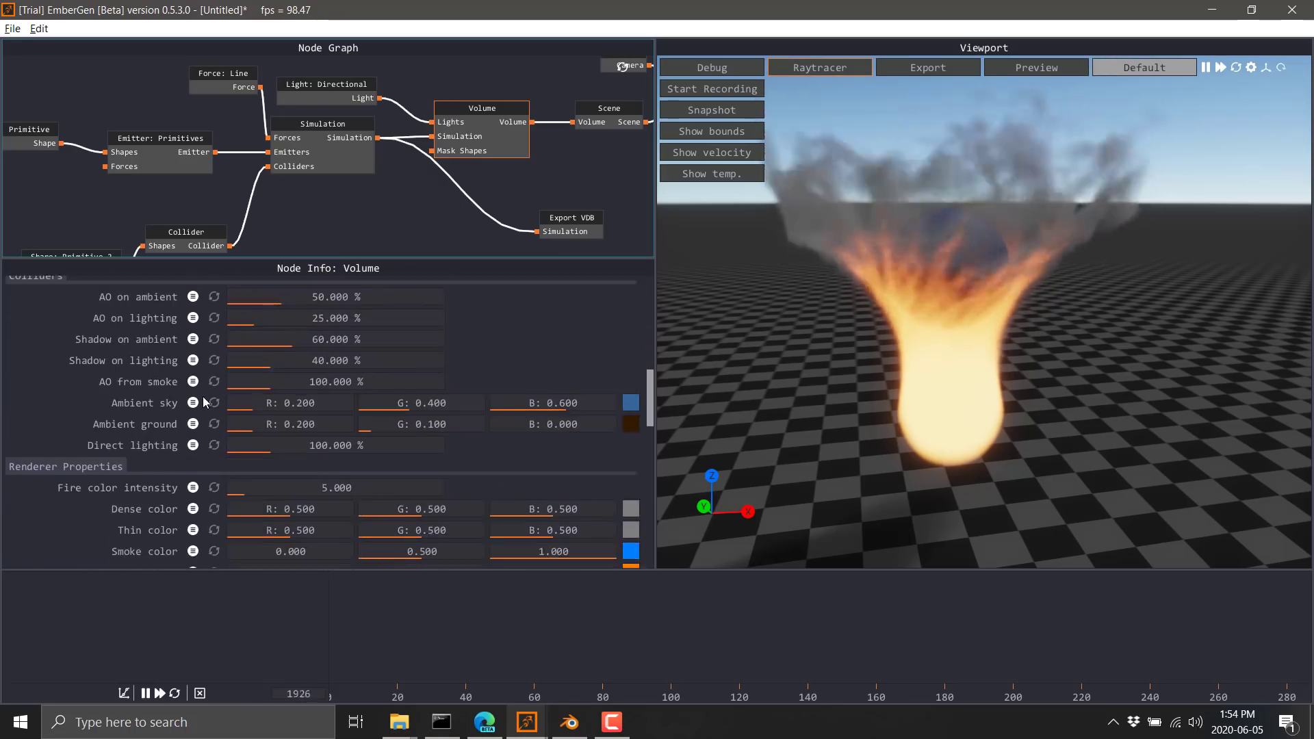
scroll(204, 398, "down", 1)
scroll(204, 401, "down", 1)
scroll(203, 404, "down", 1)
scroll(203, 401, "down", 1)
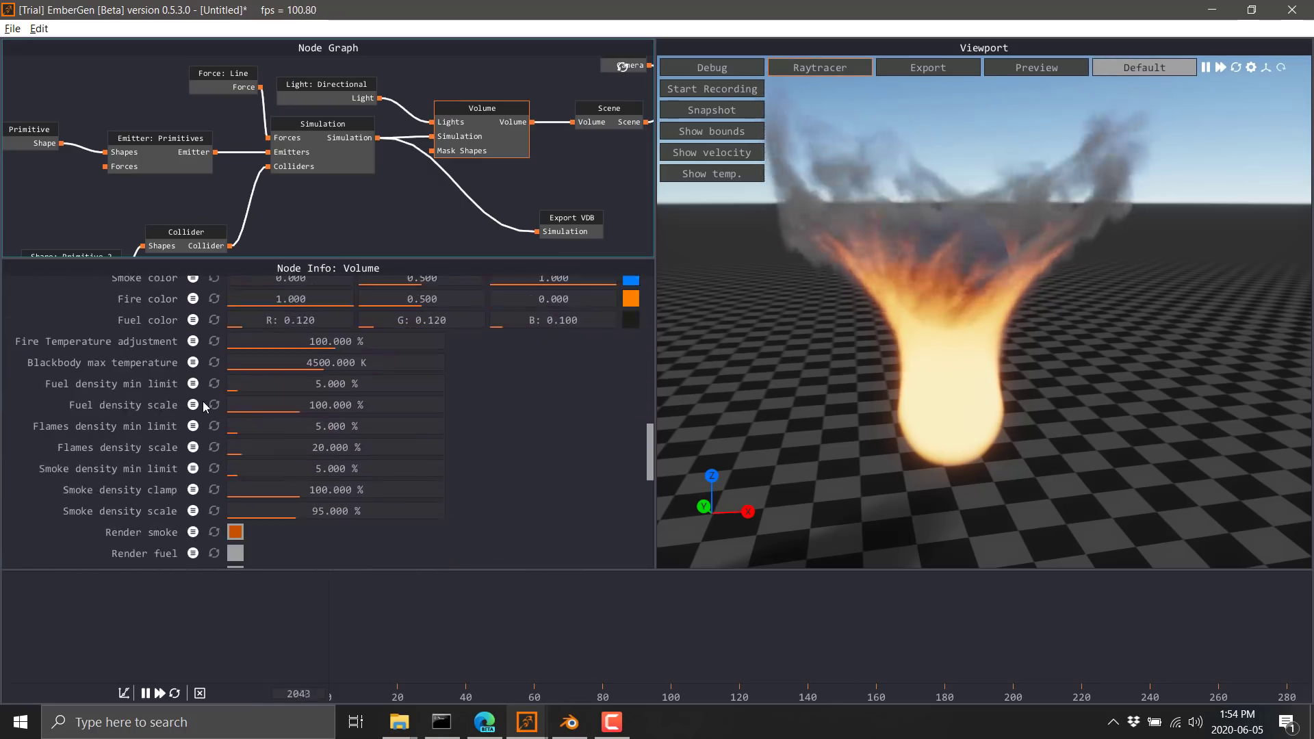
scroll(203, 401, "down", 1)
scroll(202, 401, "down", 1)
scroll(204, 402, "down", 1)
scroll(203, 402, "down", 1)
scroll(121, 348, "up", 1)
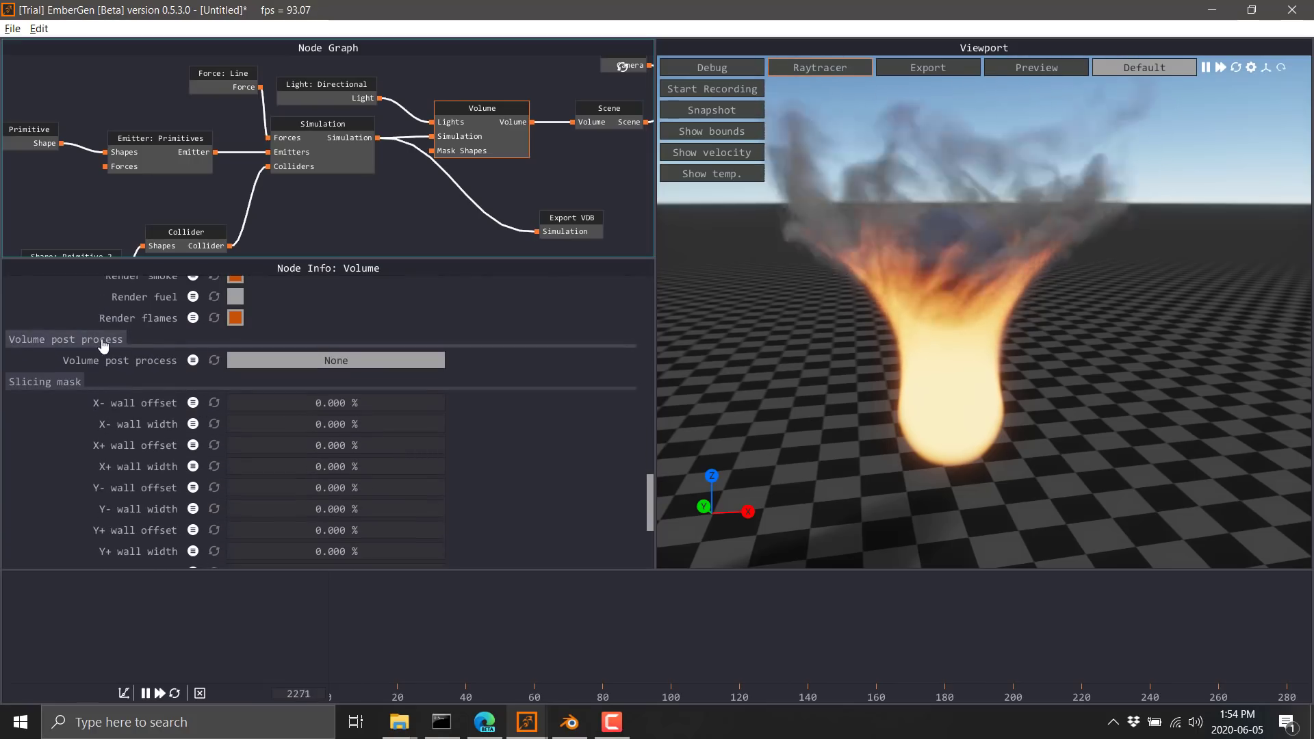
left_click(313, 362)
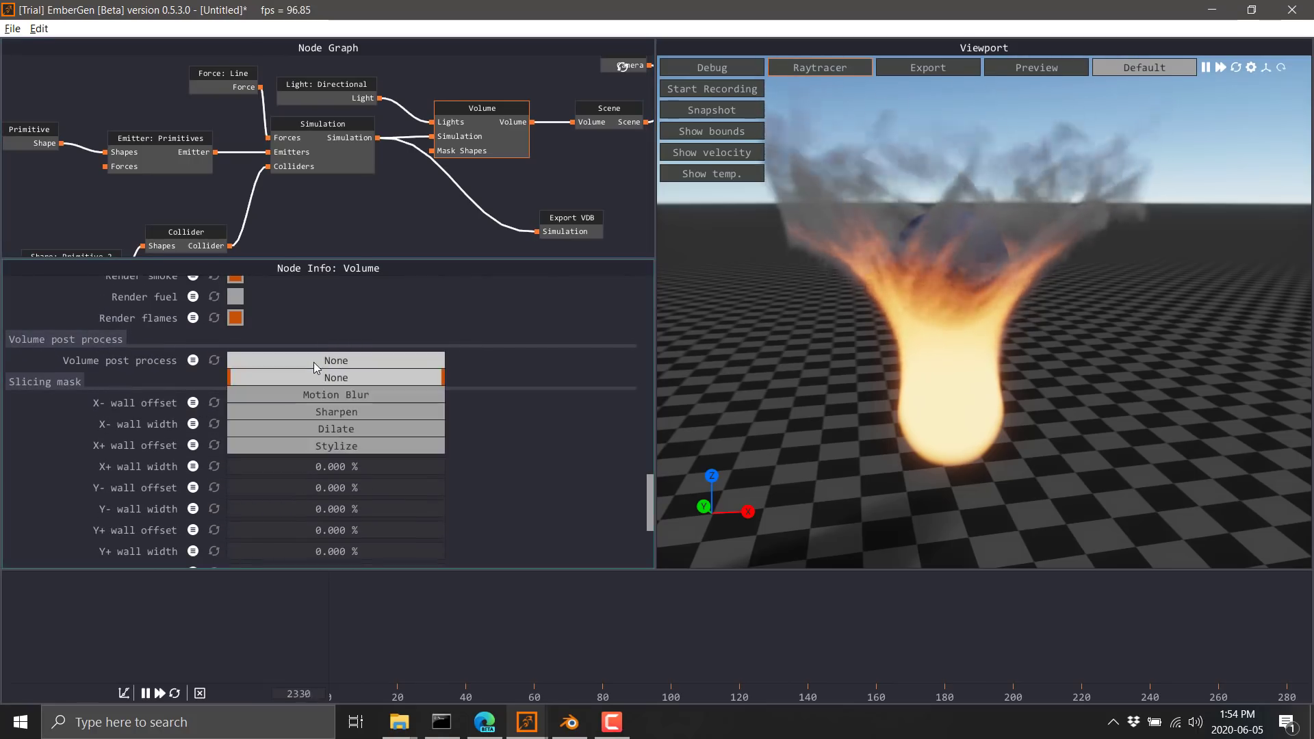
left_click(327, 395)
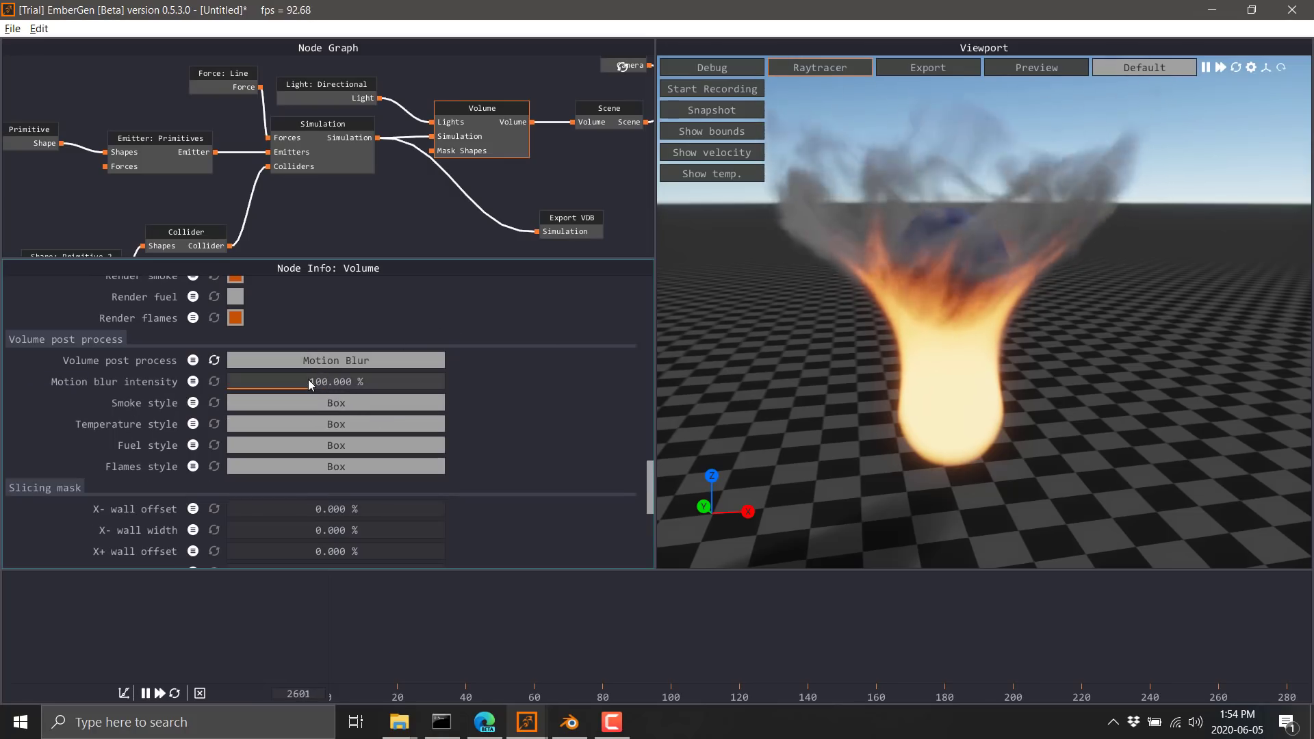
left_click_drag(308, 379, 476, 391)
scroll(460, 384, "down", 1)
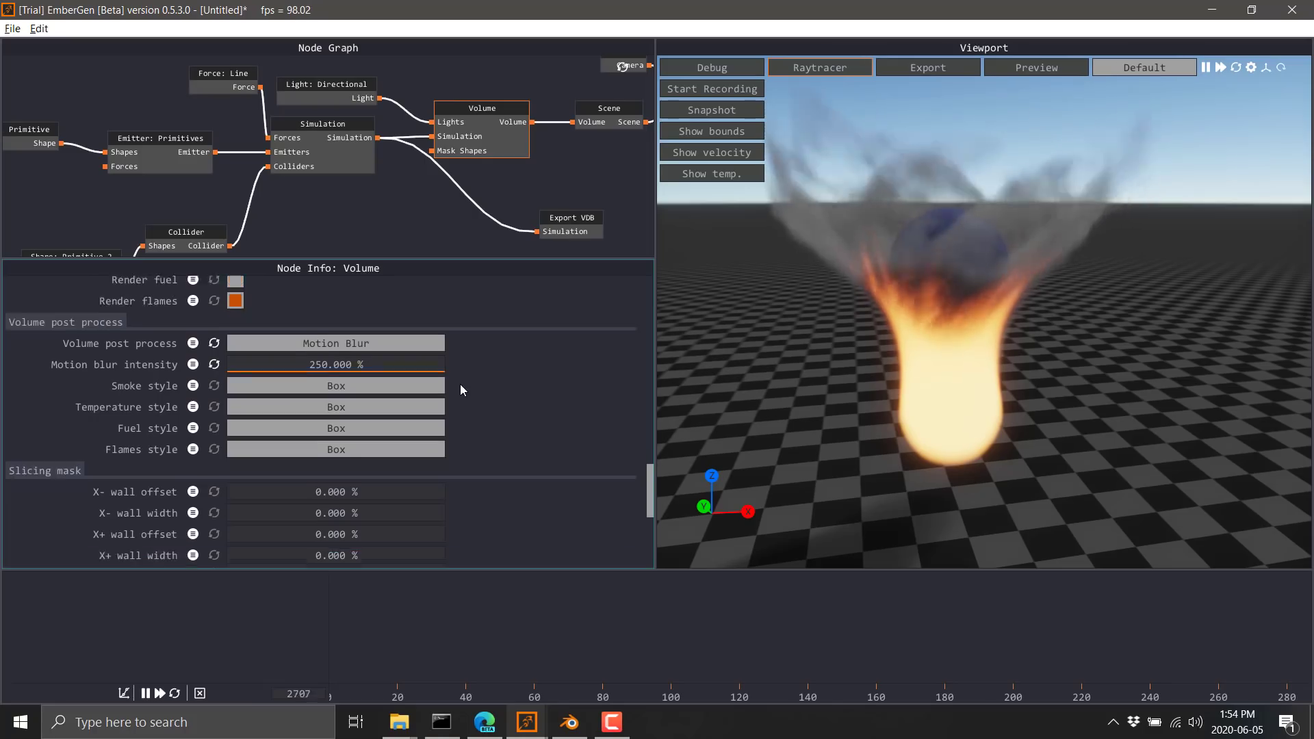
scroll(460, 385, "down", 3)
scroll(461, 381, "down", 2)
scroll(459, 376, "down", 2)
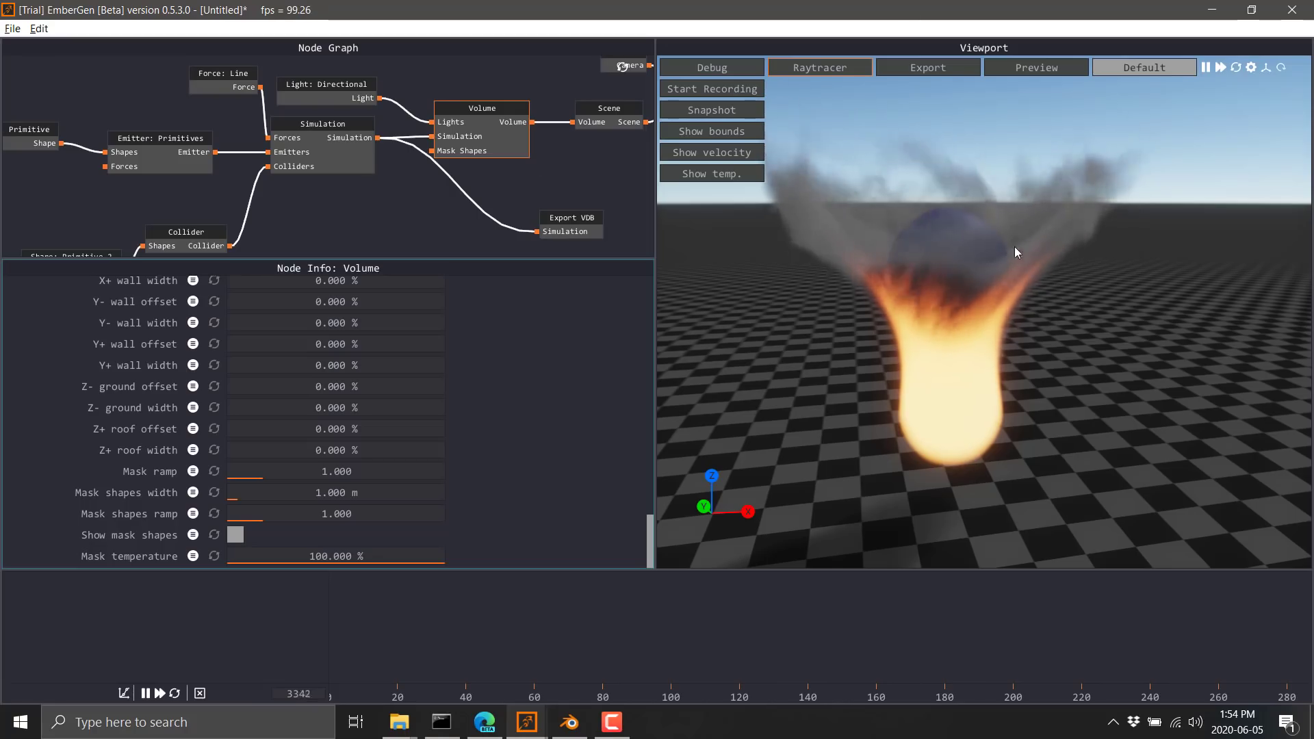
- Set viewport quality to 5 (Ultra) in Settings and bring Blender to the front
left_click(1252, 69)
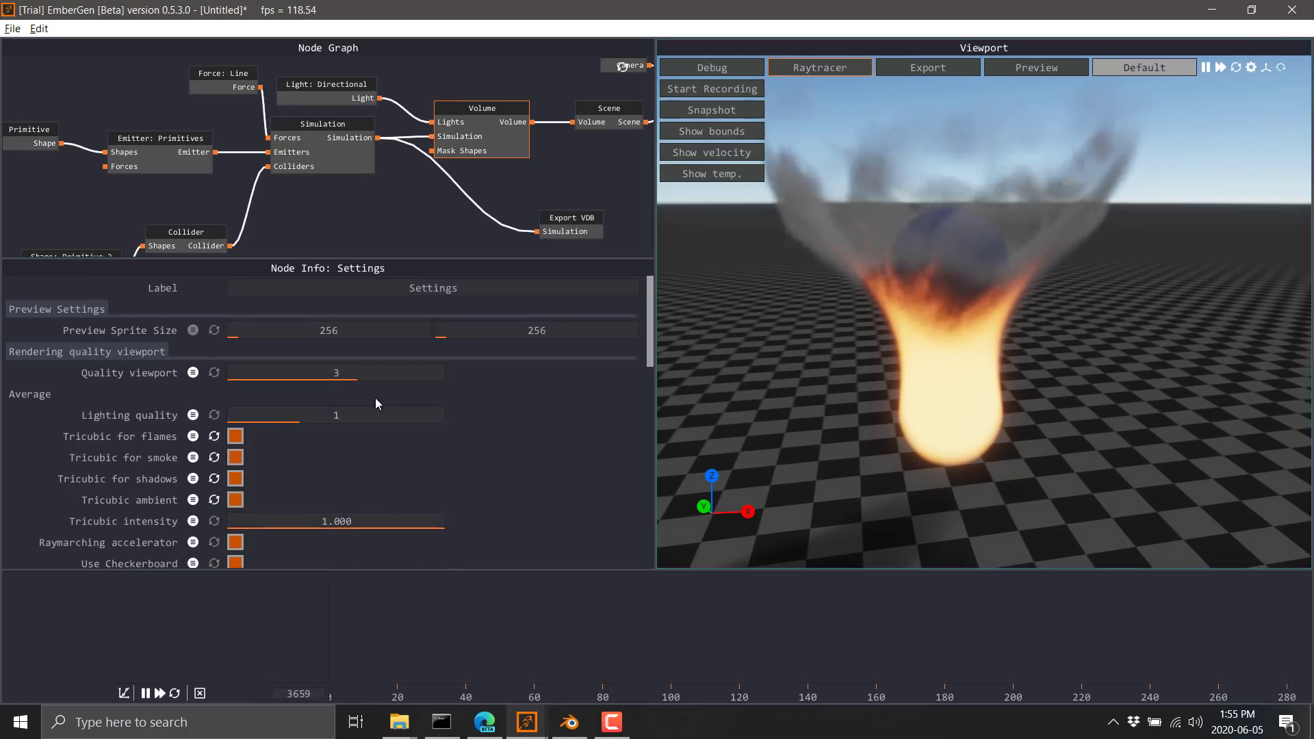
double_click(395, 376)
left_click_drag(395, 376, 435, 378)
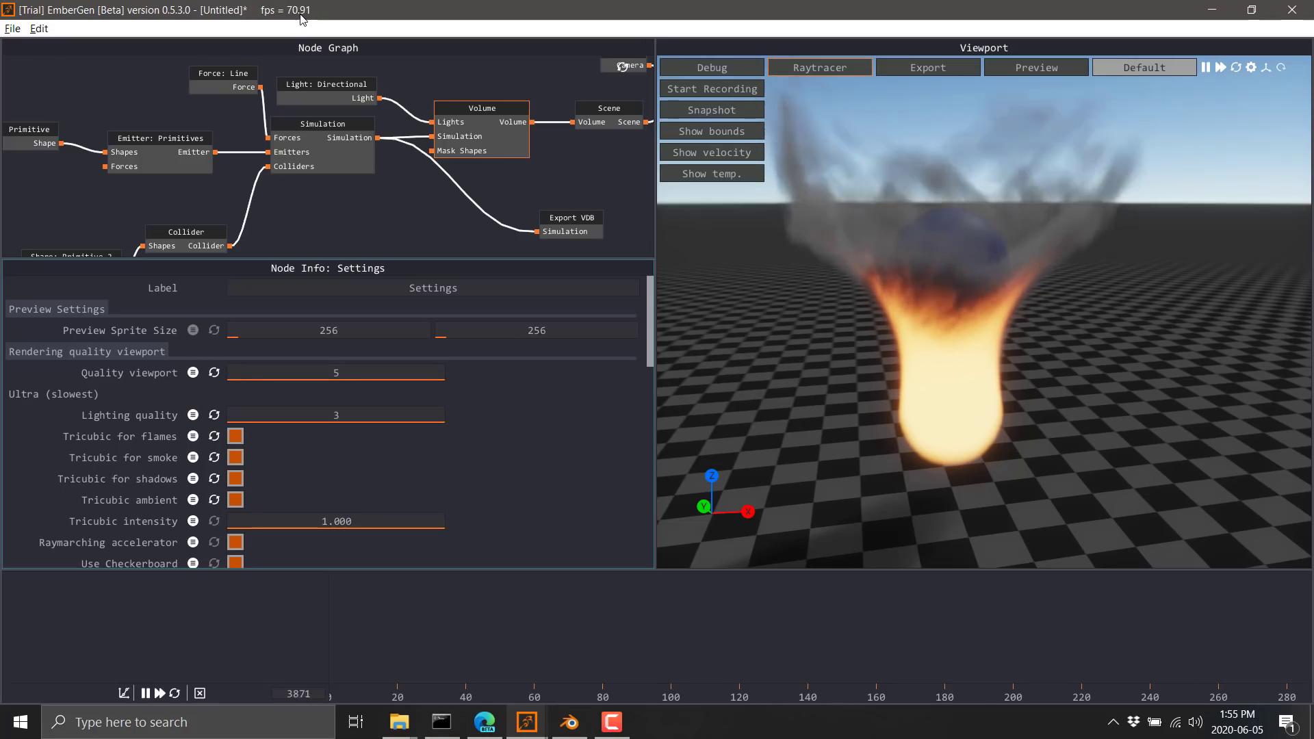
scroll(448, 486, "down", 1)
scroll(447, 485, "down", 1)
scroll(448, 485, "down", 2)
scroll(447, 485, "down", 1)
scroll(447, 485, "down", 2)
scroll(448, 485, "down", 1)
scroll(449, 486, "down", 1)
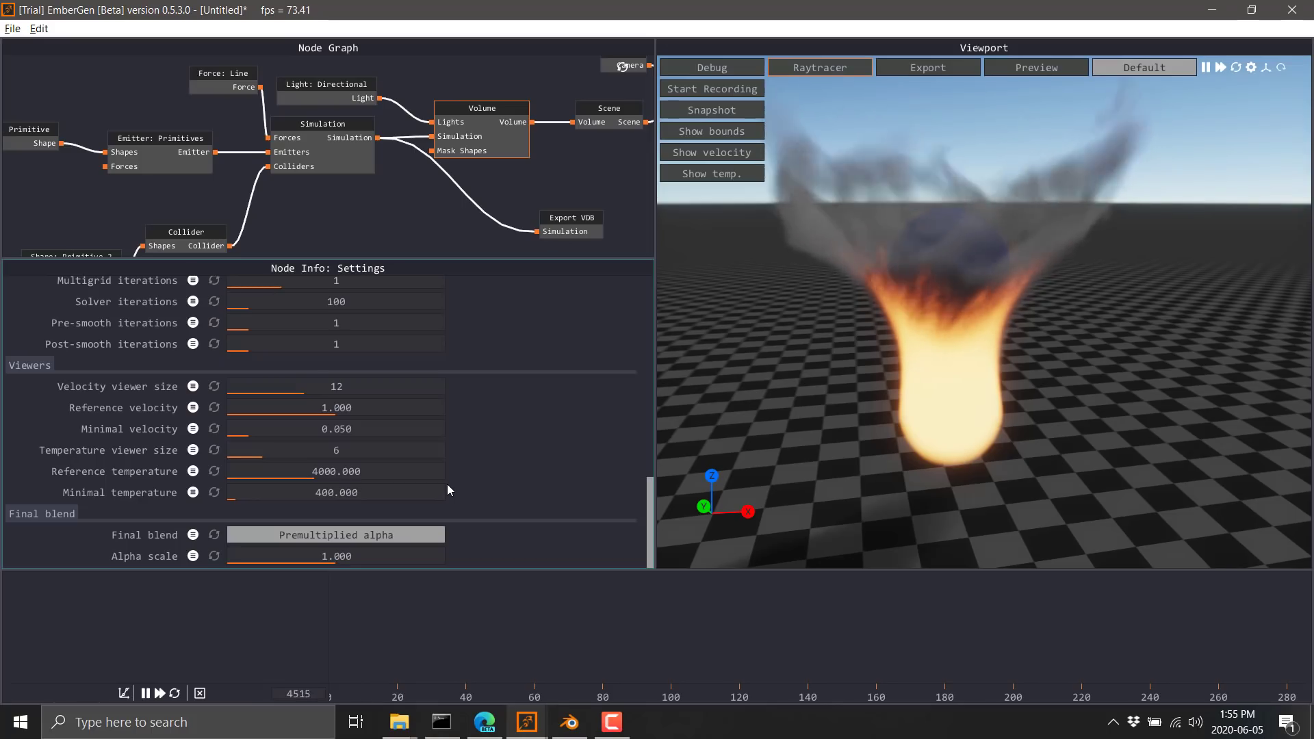
left_click(568, 722)
left_click(189, 31)
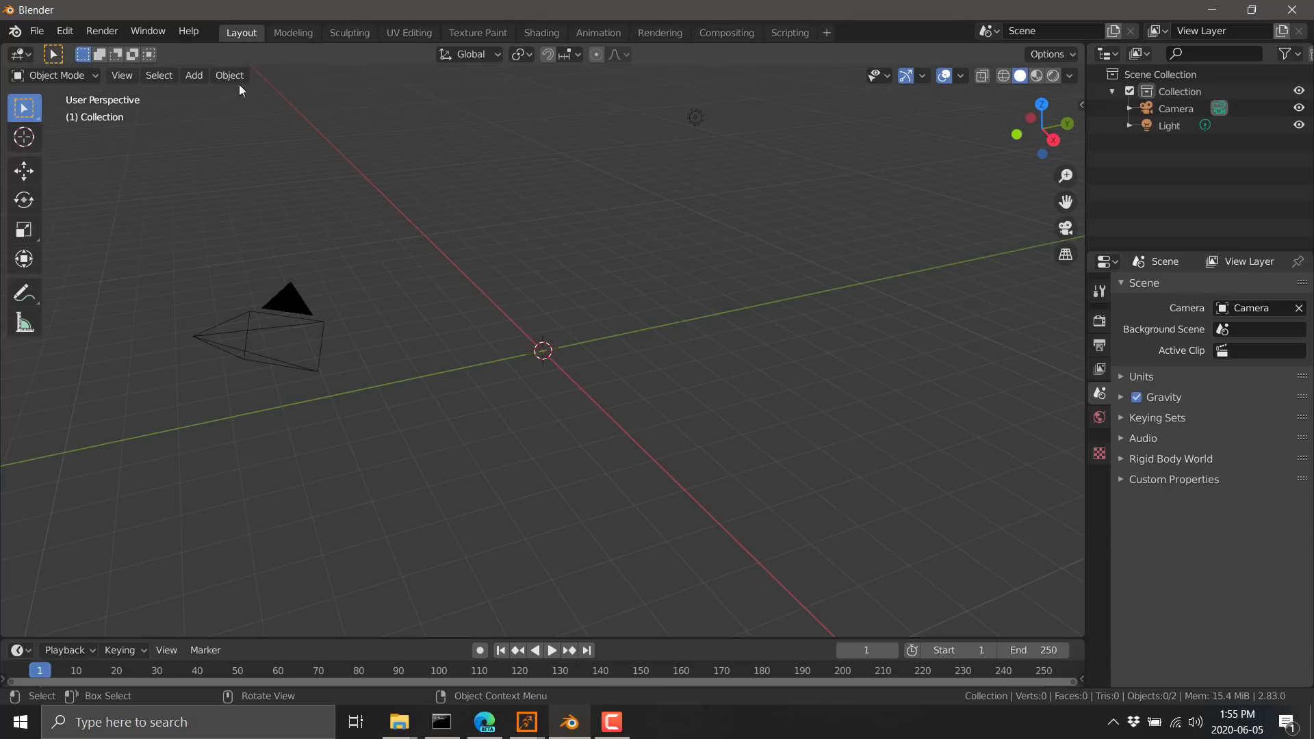
- Import all .vdb frames from Downloads > Fire_01 via Add > Volume > Import OpenVDB
left_click(194, 74)
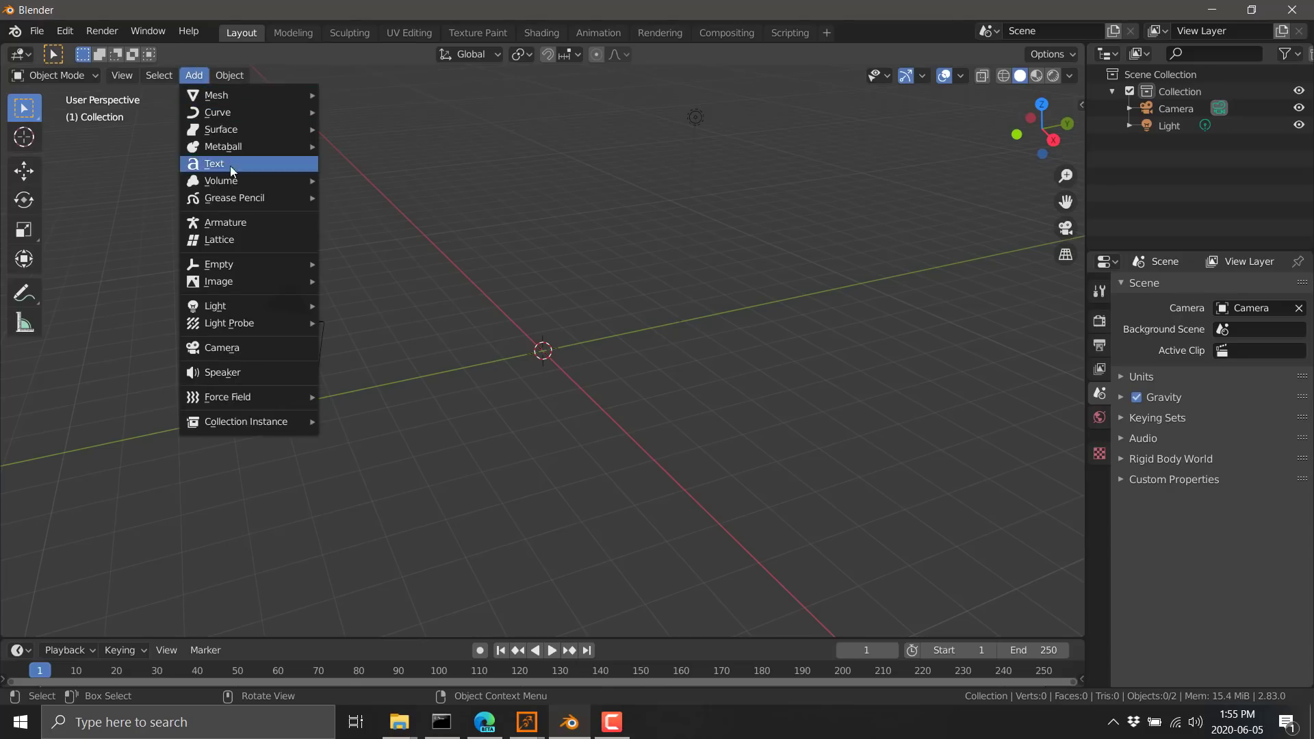
mouse_move(221, 182)
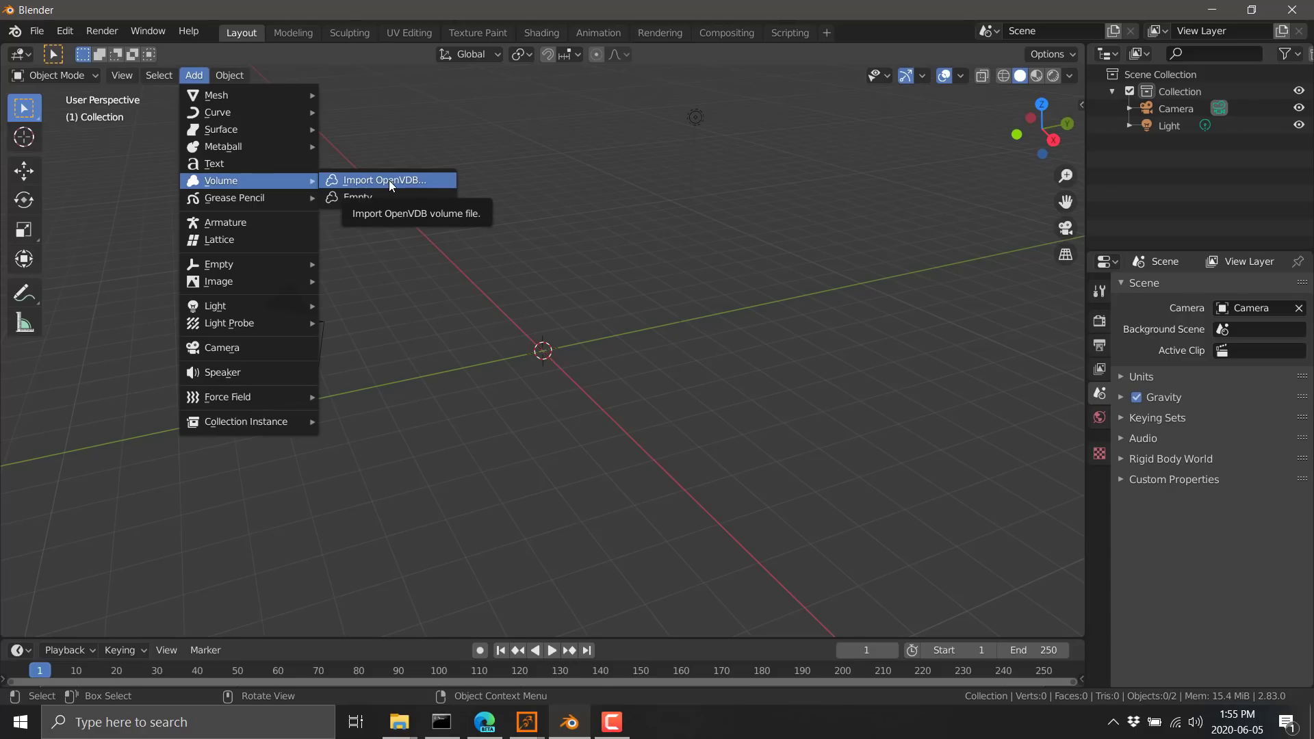
left_click(389, 179)
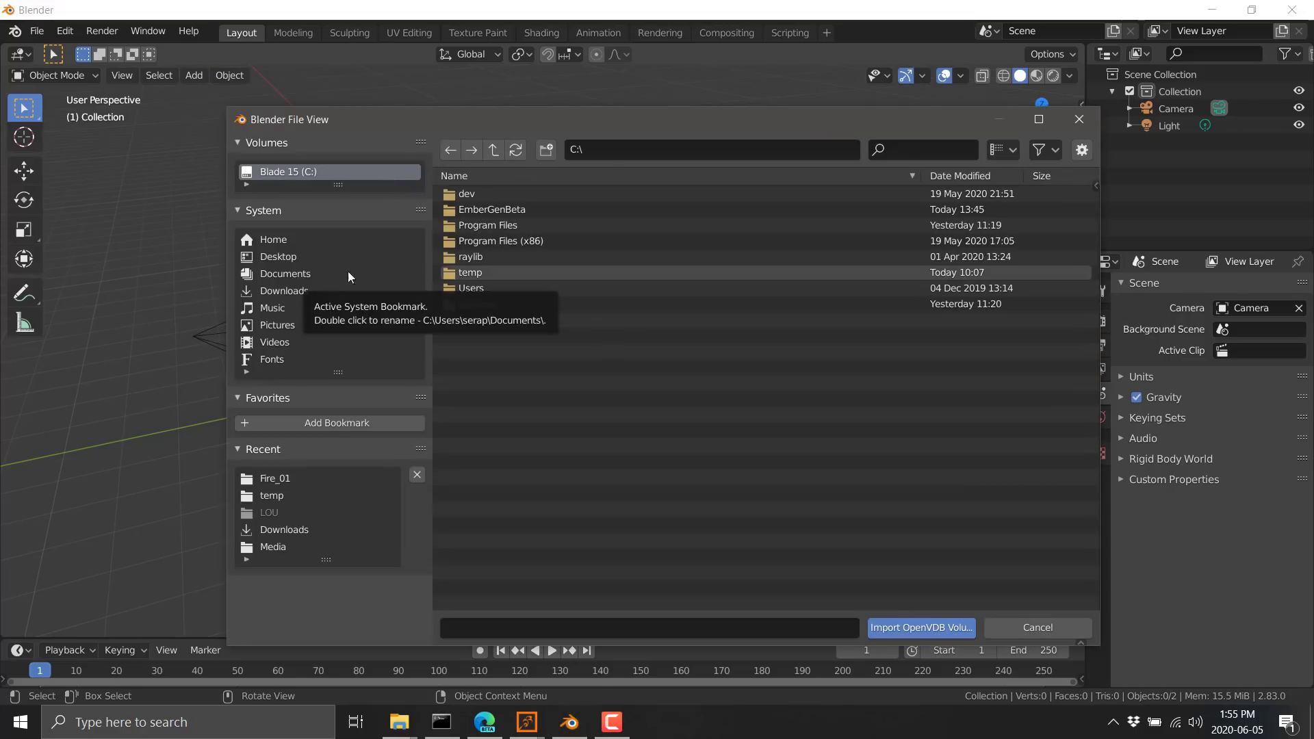
left_click(285, 290)
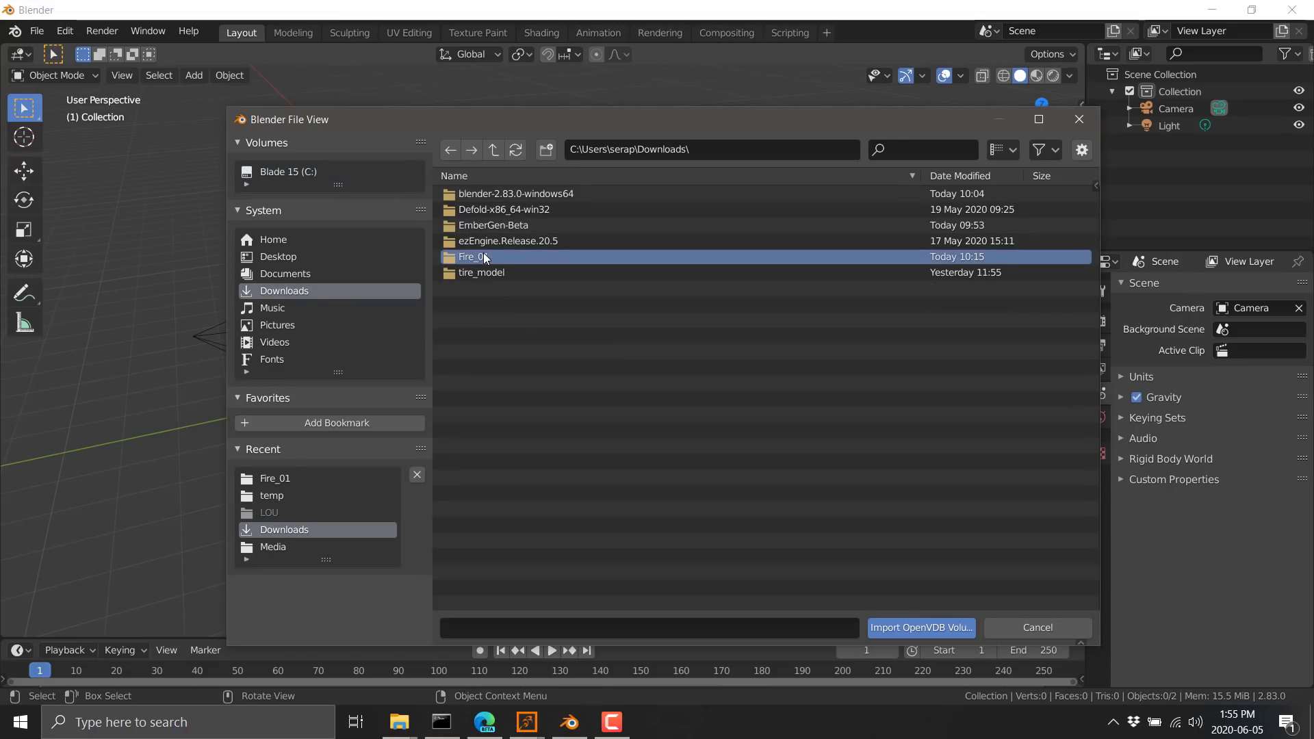
double_click(465, 196)
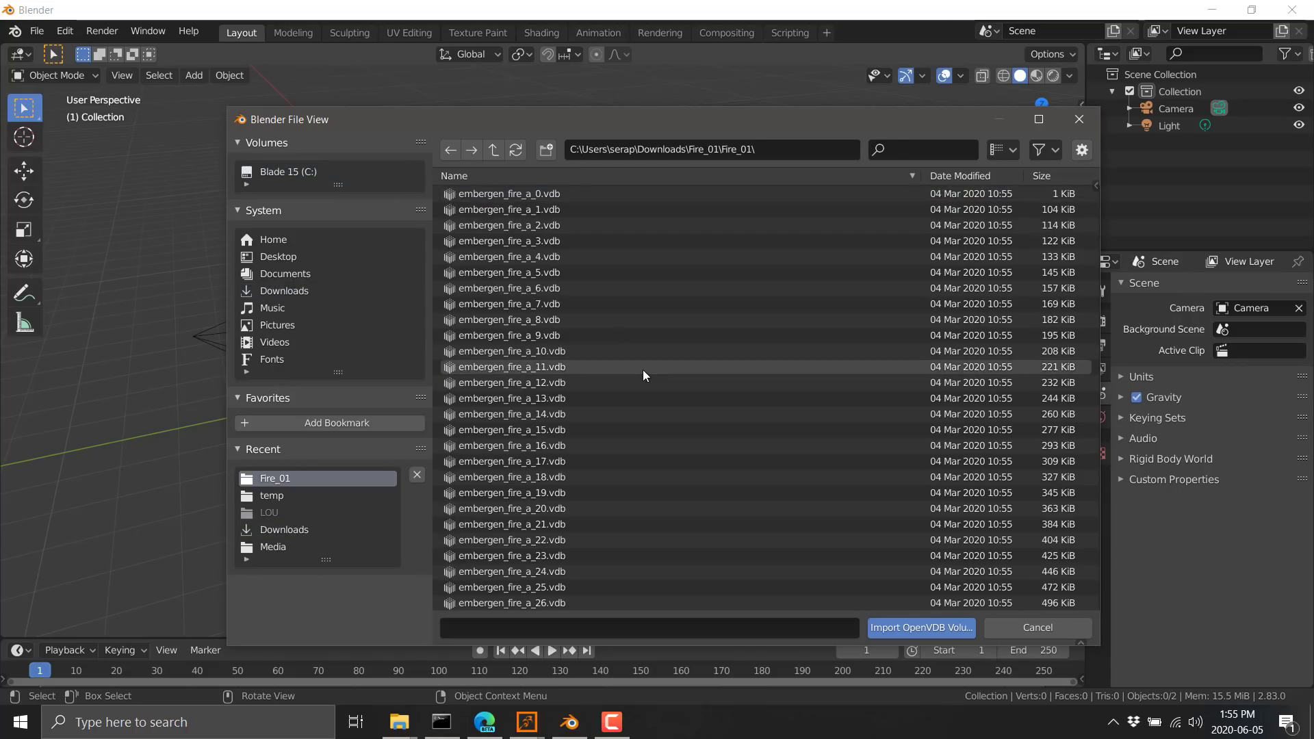
key("a")
left_click(930, 624)
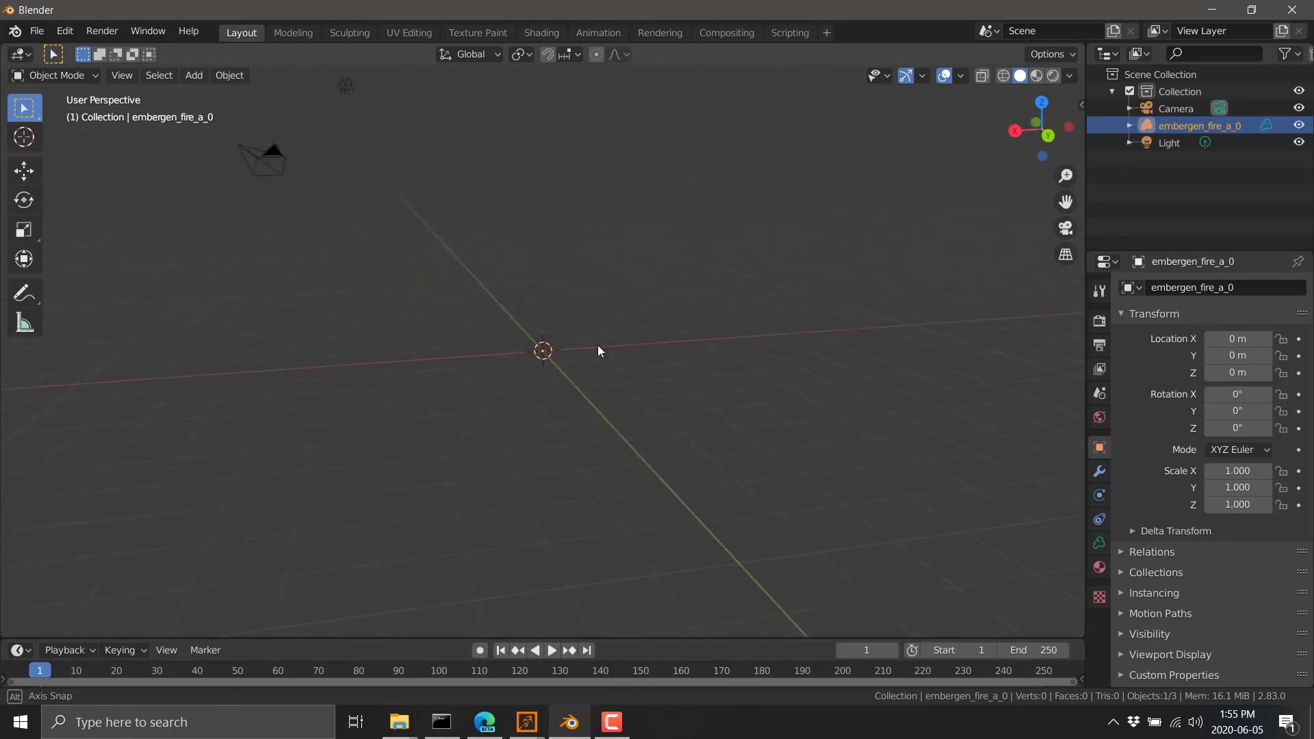
- Play the imported smoke from several orbited angles, then quit Blender without saving
left_click(551, 650)
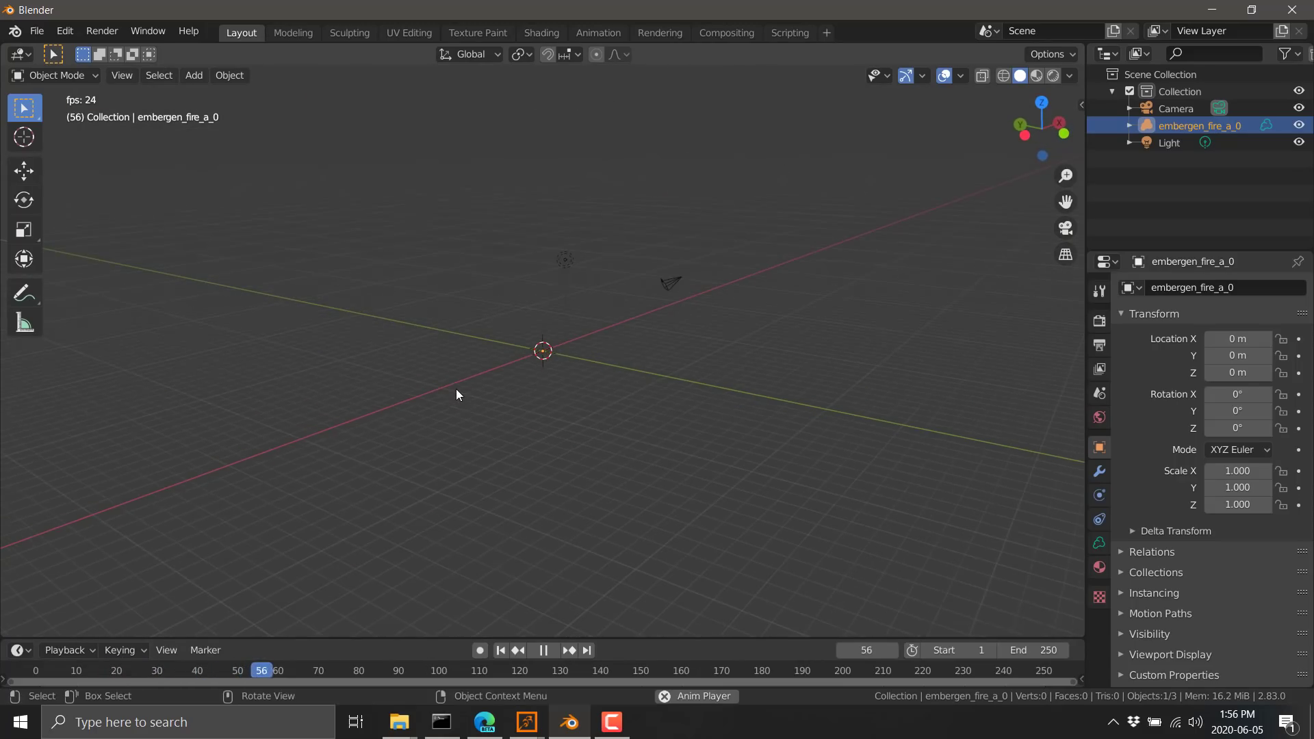
mouse_move(484, 408)
middle_mouse_down()
mouse_move(656, 501)
mouse_move(674, 496)
mouse_move(711, 433)
middle_mouse_up()
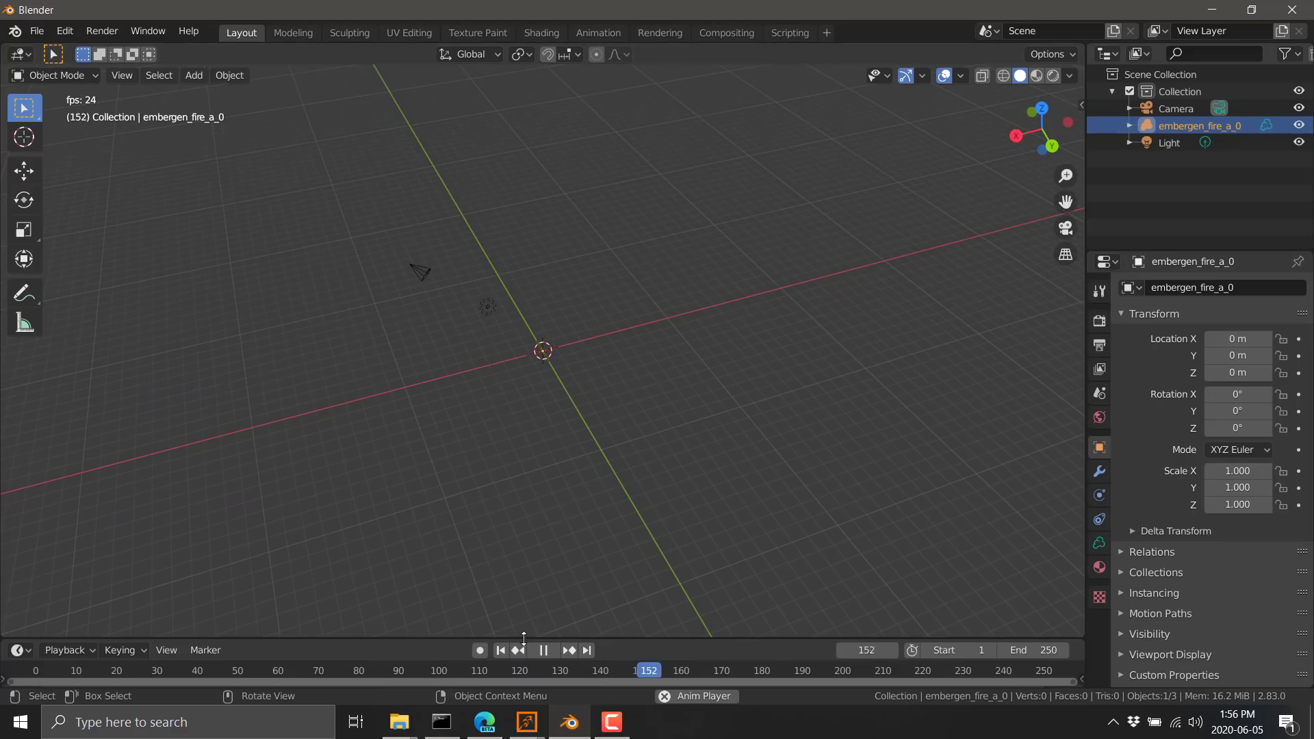
left_click(502, 650)
mouse_move(616, 574)
middle_mouse_down()
mouse_move(673, 515)
mouse_move(604, 547)
middle_mouse_up()
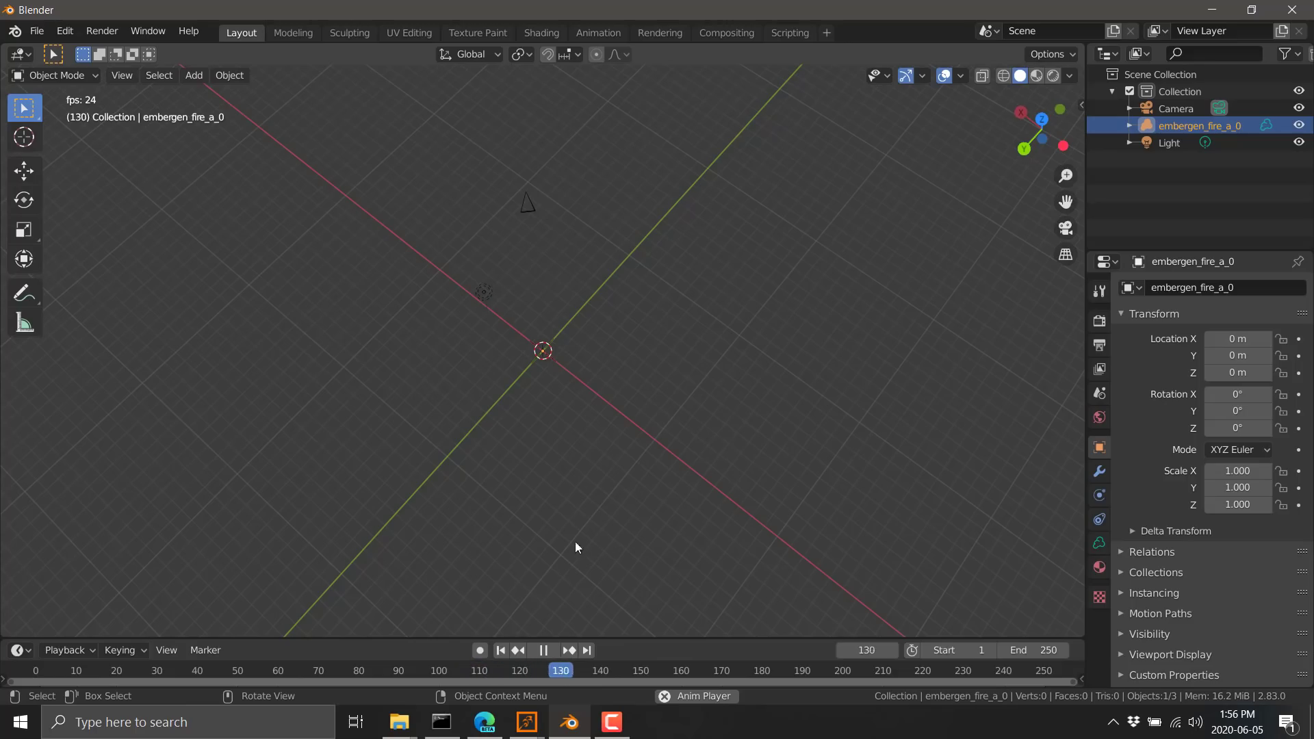
left_click(501, 651)
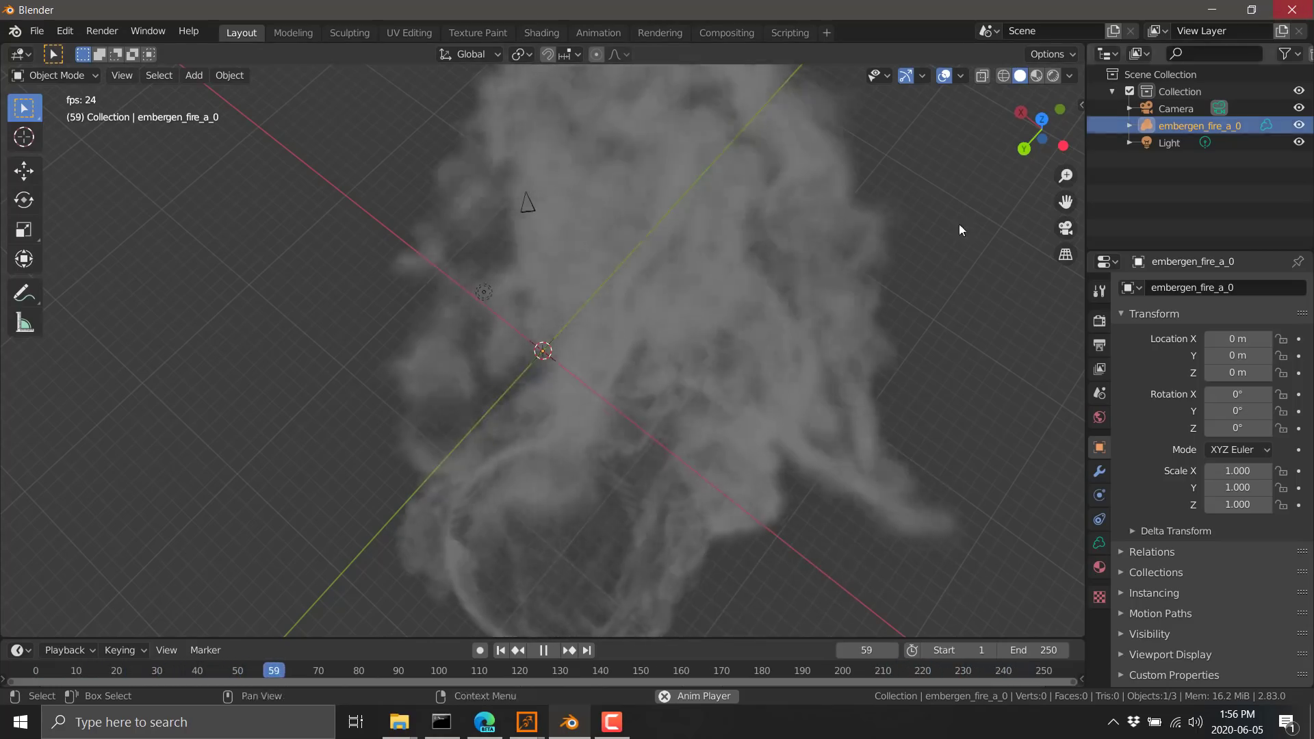
left_click(1291, 10)
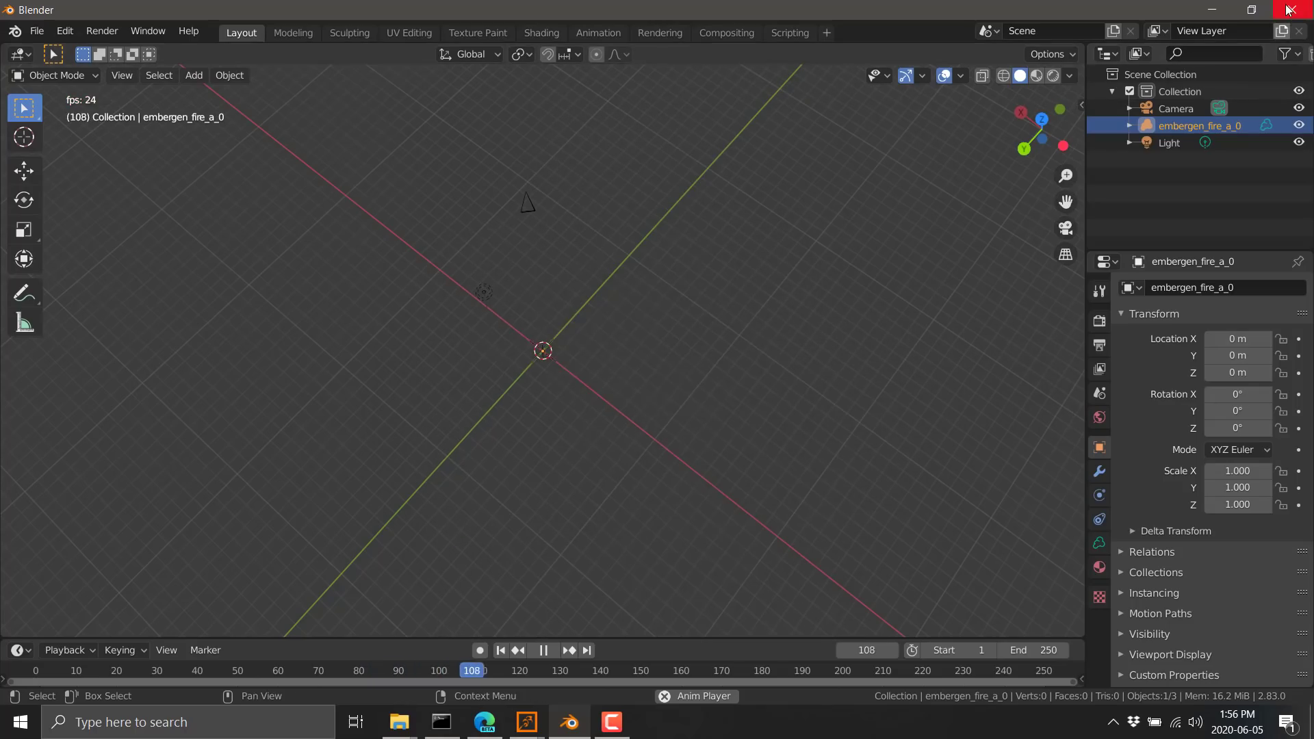
left_click(728, 387)
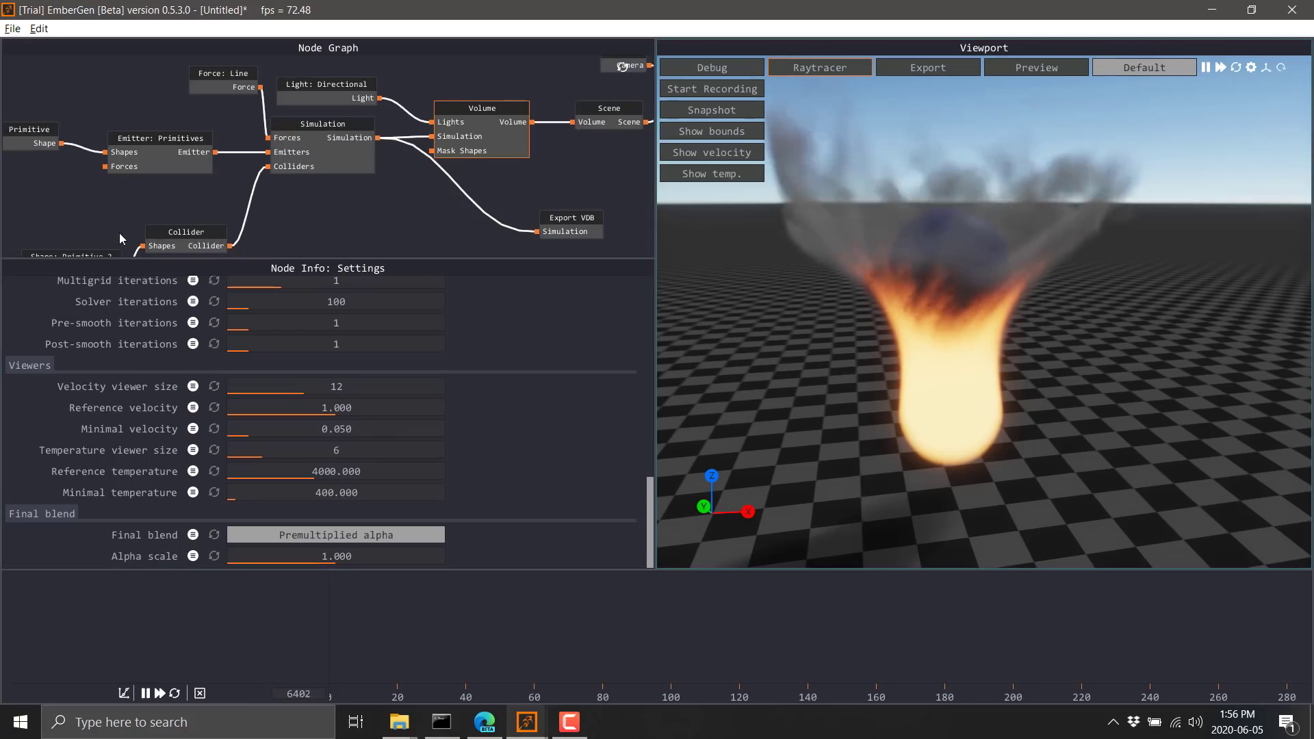
- Select the Shape: Primitive 2 sphere and drag it down to Z 3.424 m
left_click(79, 253)
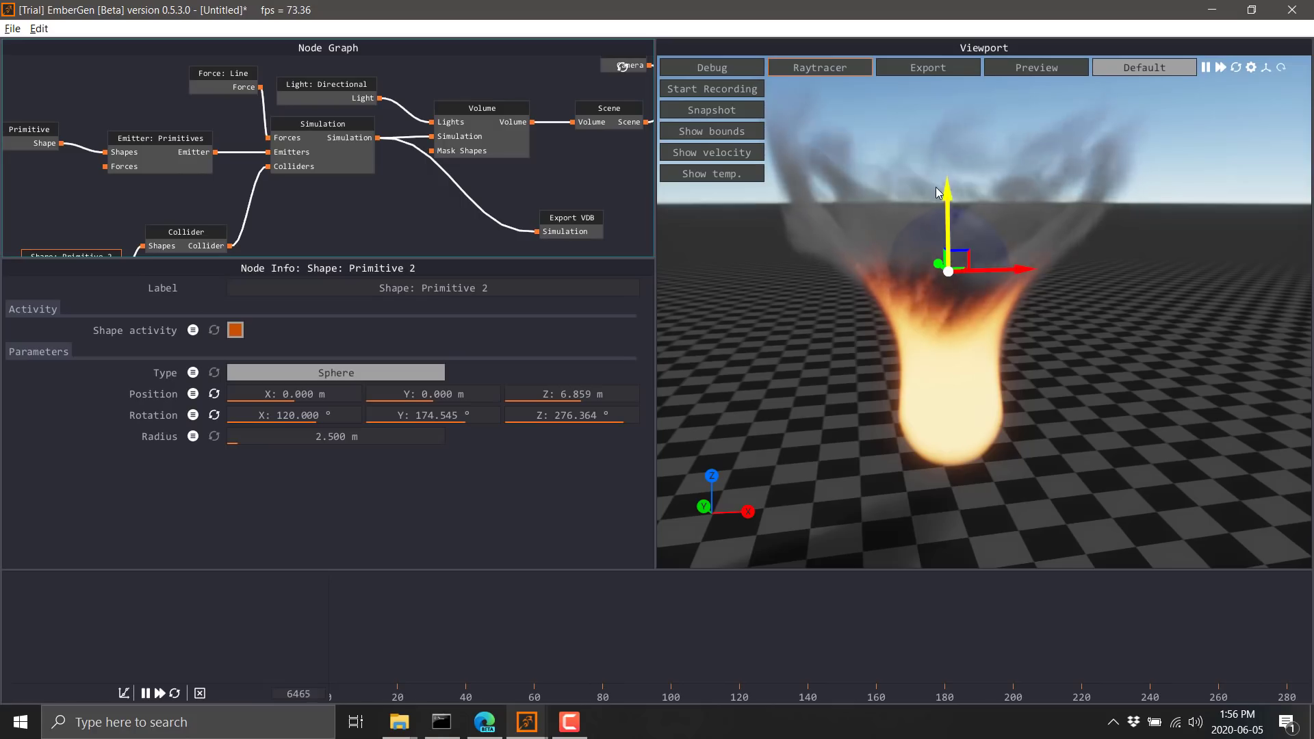
left_click_drag(938, 193, 958, 250)
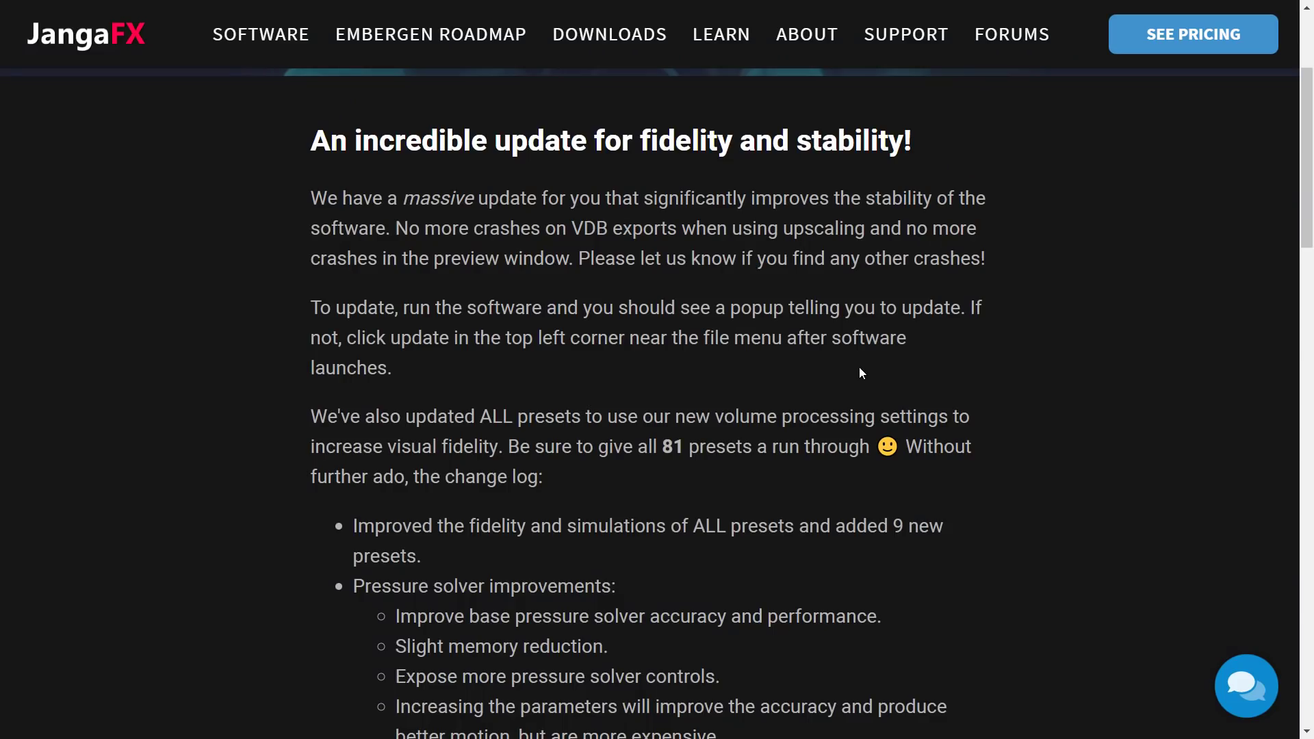
scroll(860, 371, "up", 2)
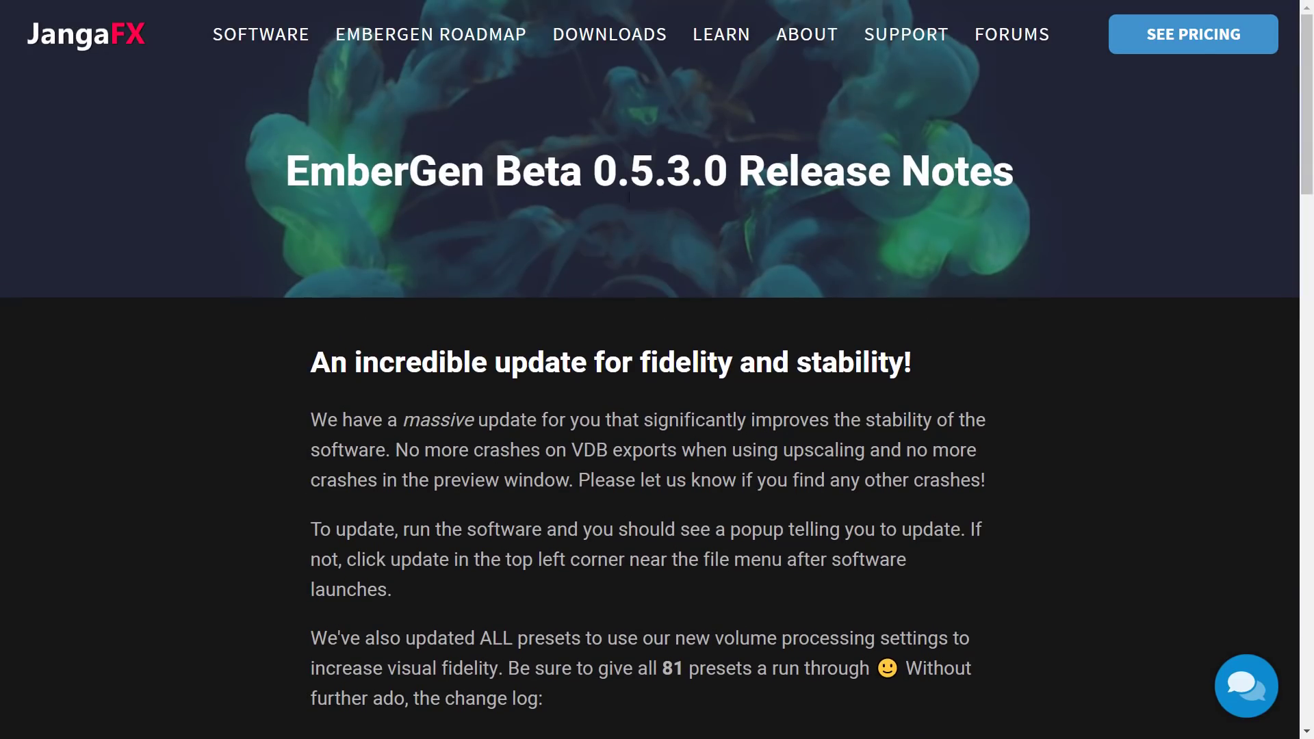
scroll(686, 271, "down", 2)
scroll(686, 270, "down", 3)
scroll(687, 271, "down", 2)
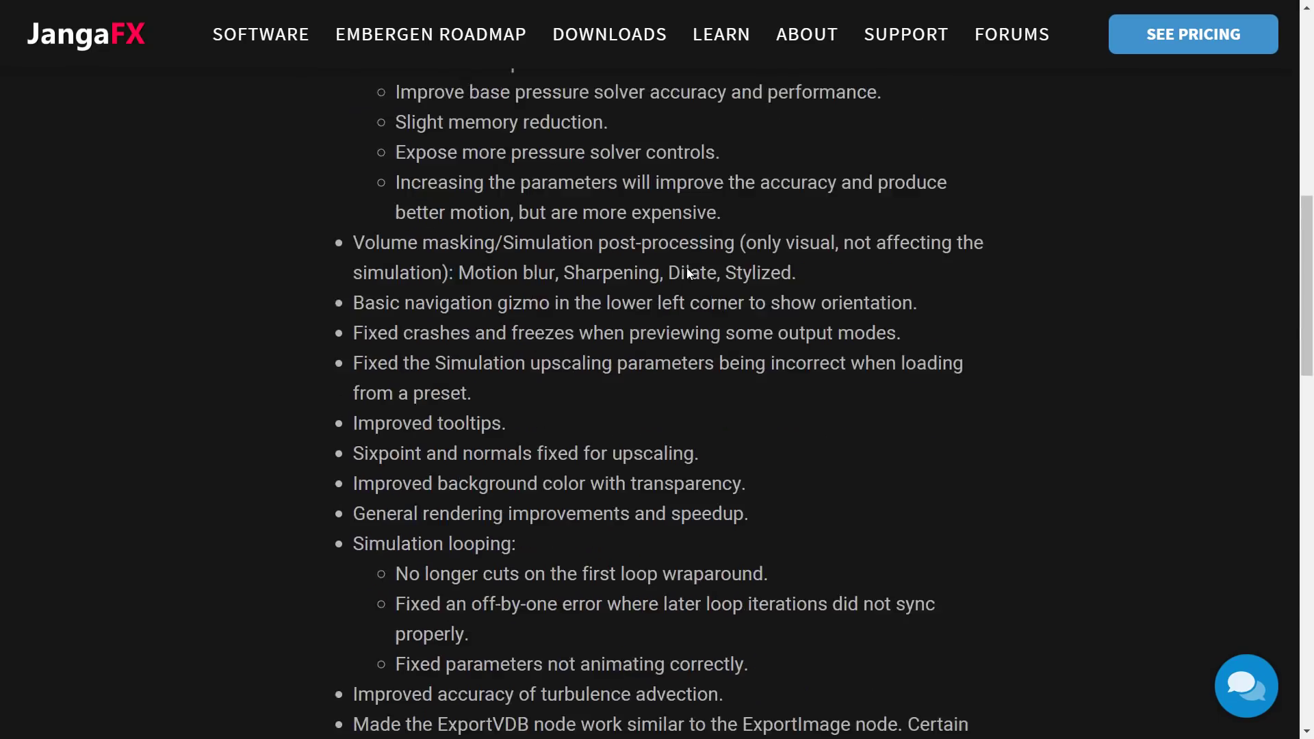
scroll(686, 272, "down", 2)
scroll(686, 268, "down", 2)
scroll(687, 268, "down", 1)
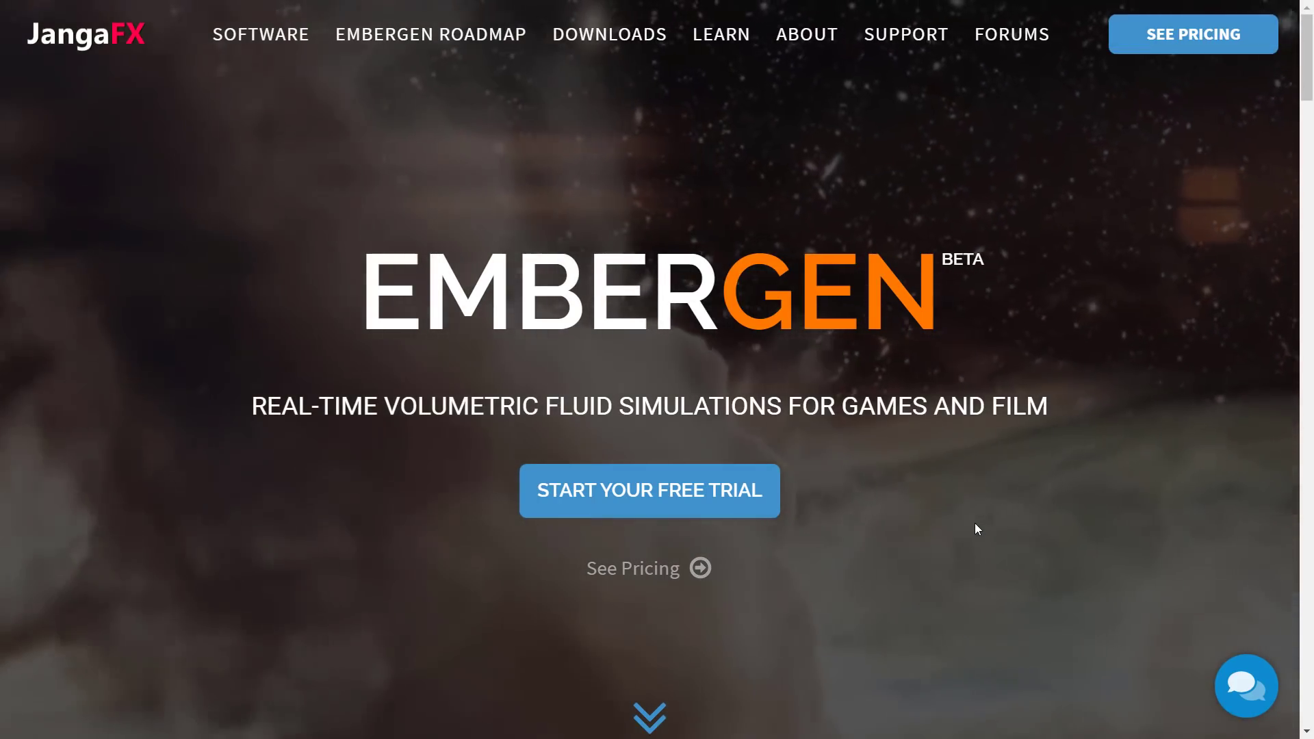
scroll(887, 550, "down", 1)
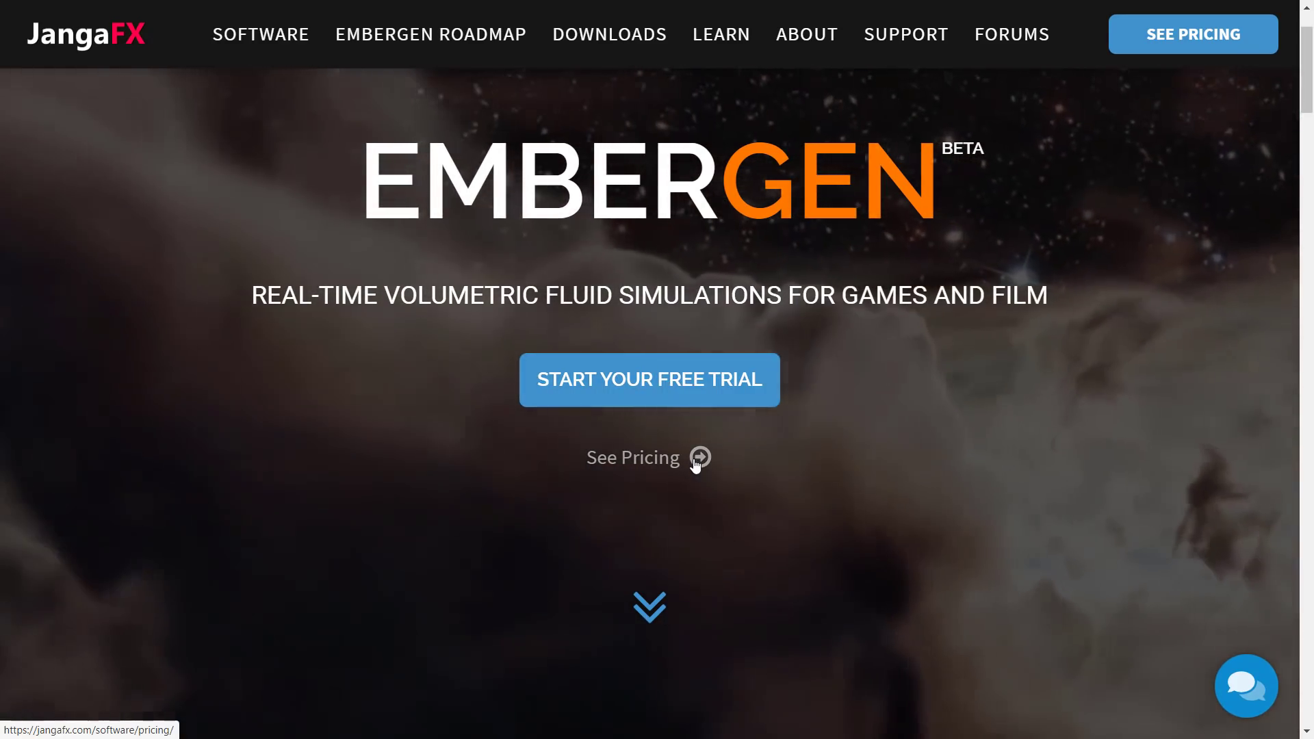
scroll(695, 463, "down", 3)
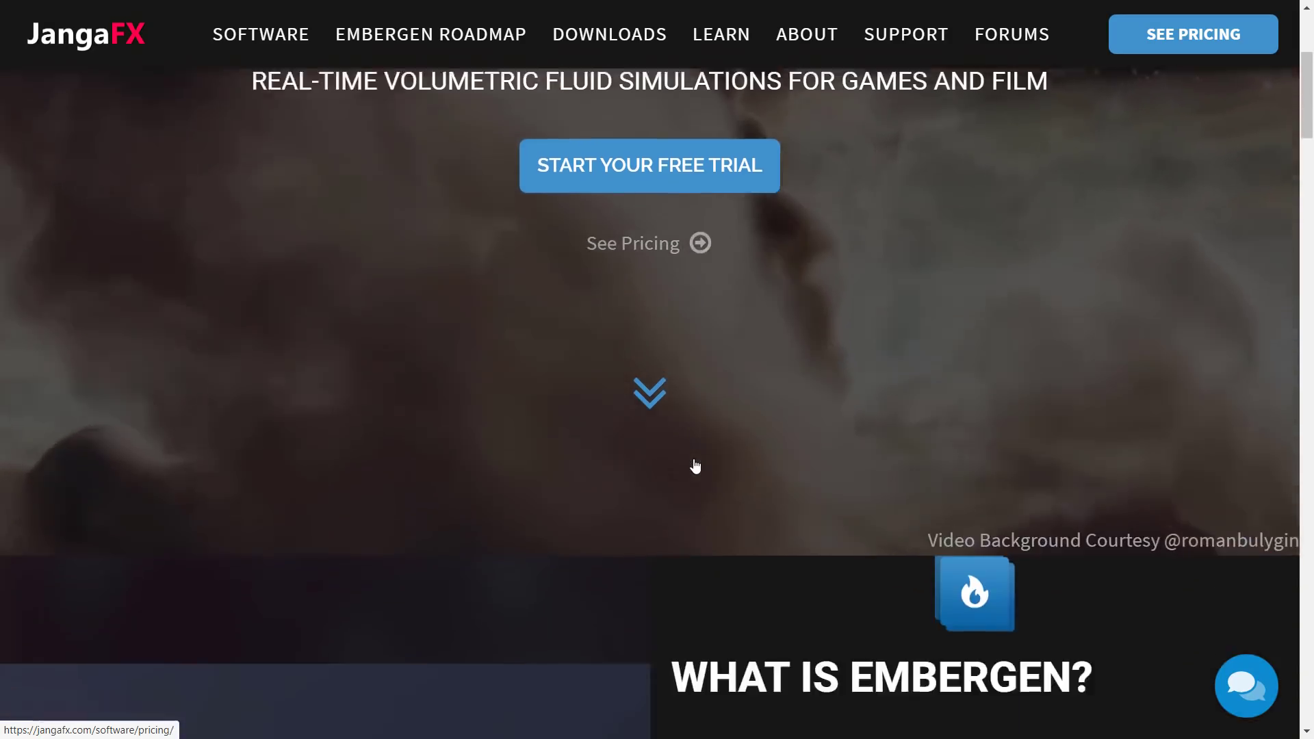
scroll(694, 462, "down", 5)
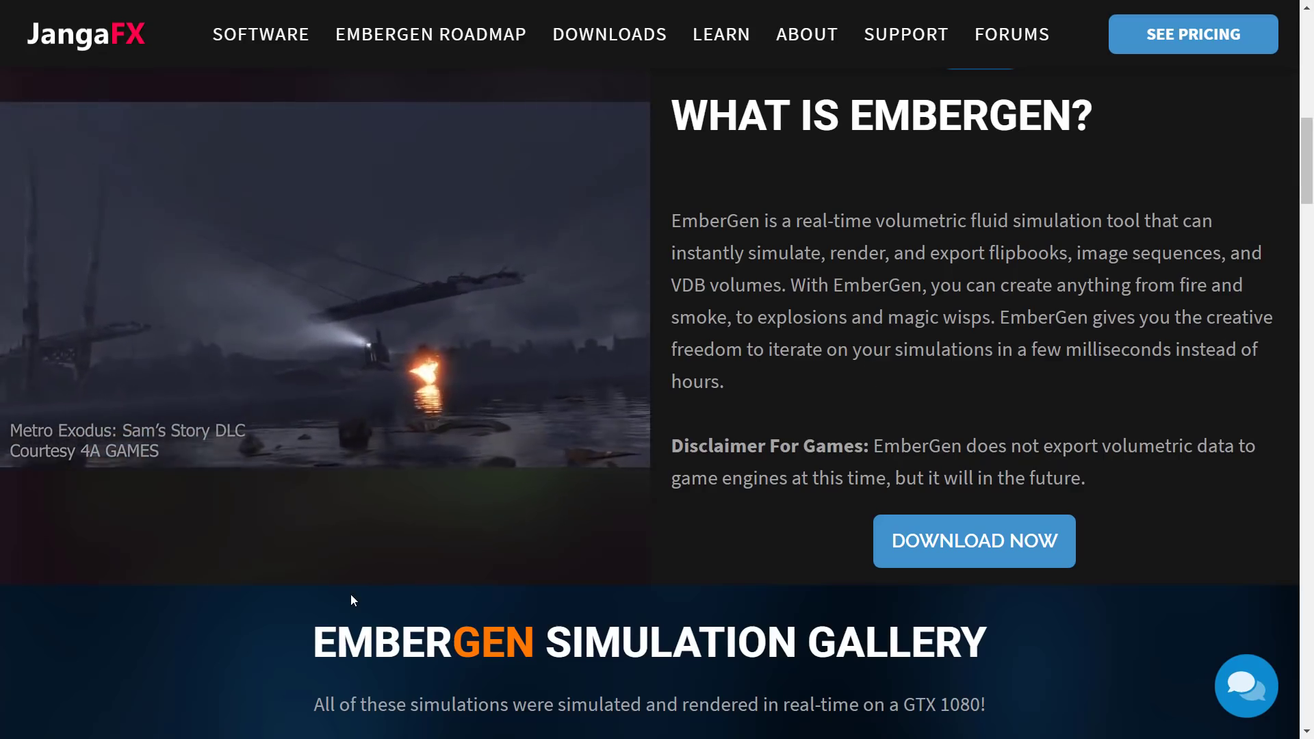
- Leave the What is EmberGen? overview and bring the EmberGen window back to the front
key("alt+Tab")
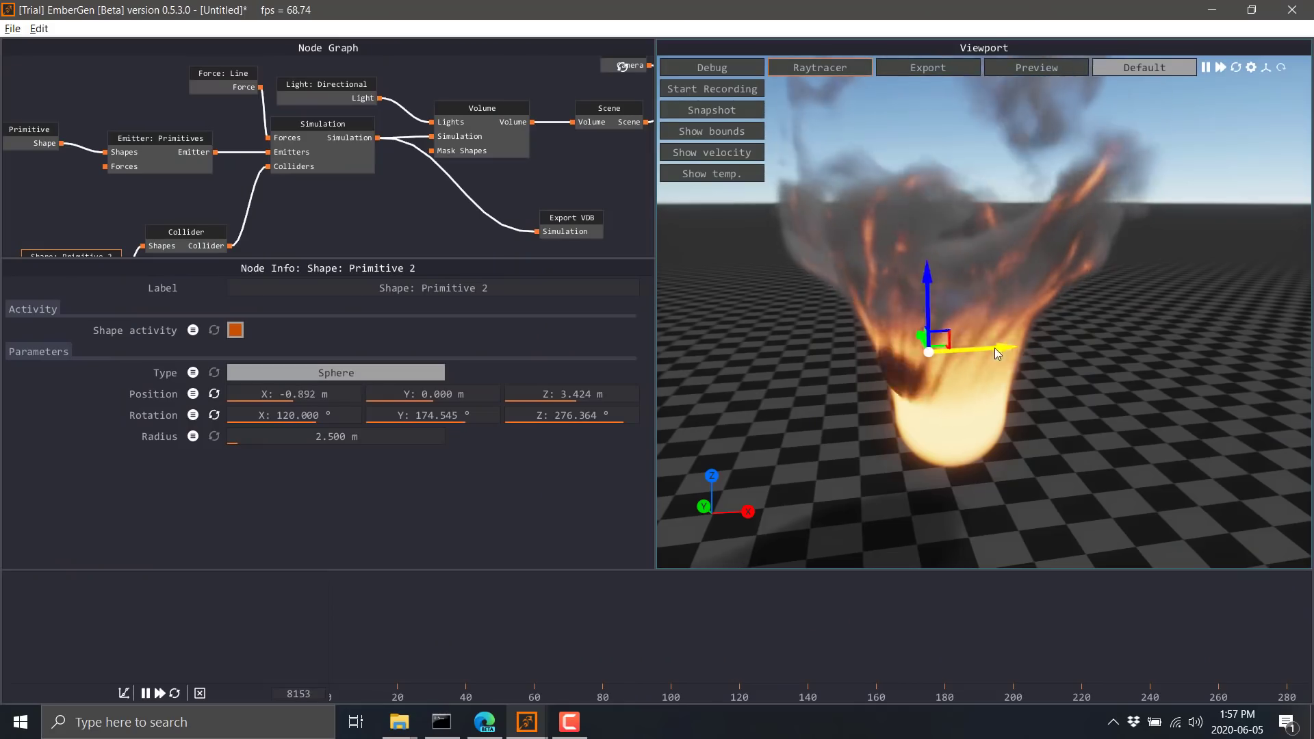
- Slide the sphere to X -1.973 m, bring the camera closer, and return to the browser
left_click_drag(1018, 340, 969, 350)
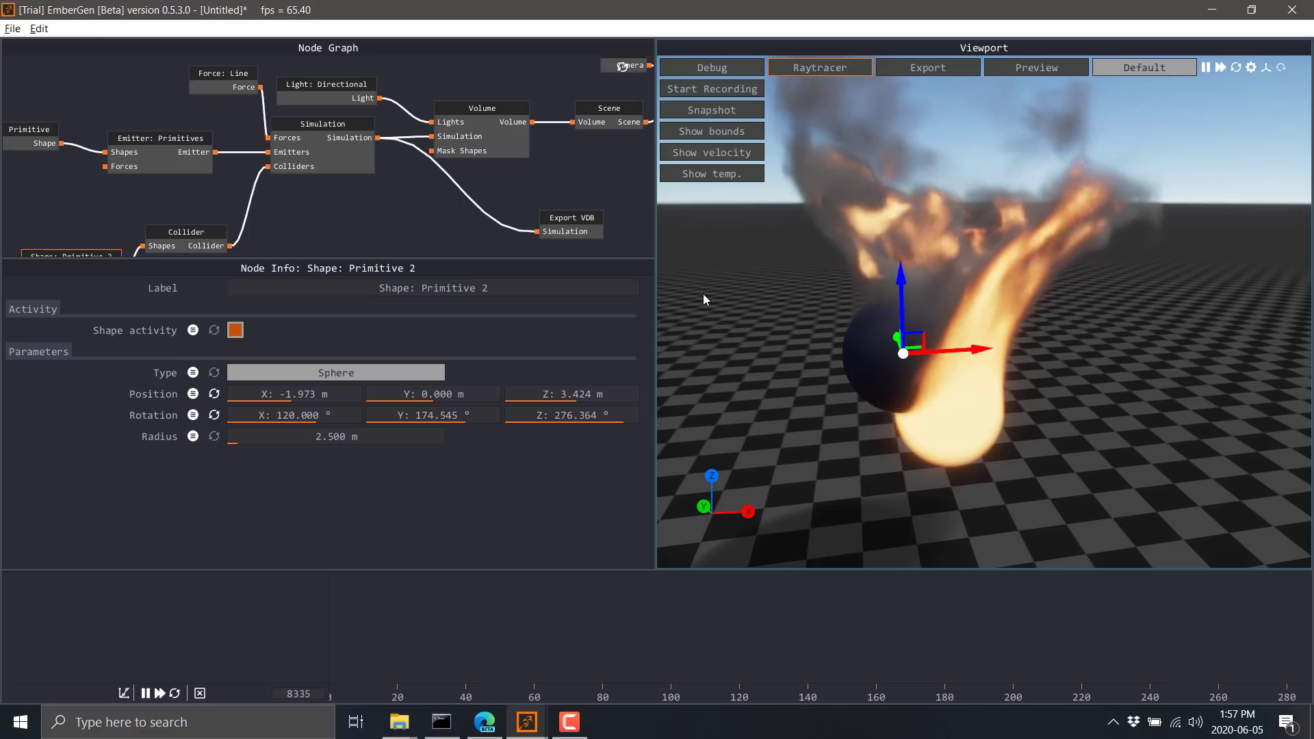
right_click_drag(846, 282, 966, 342)
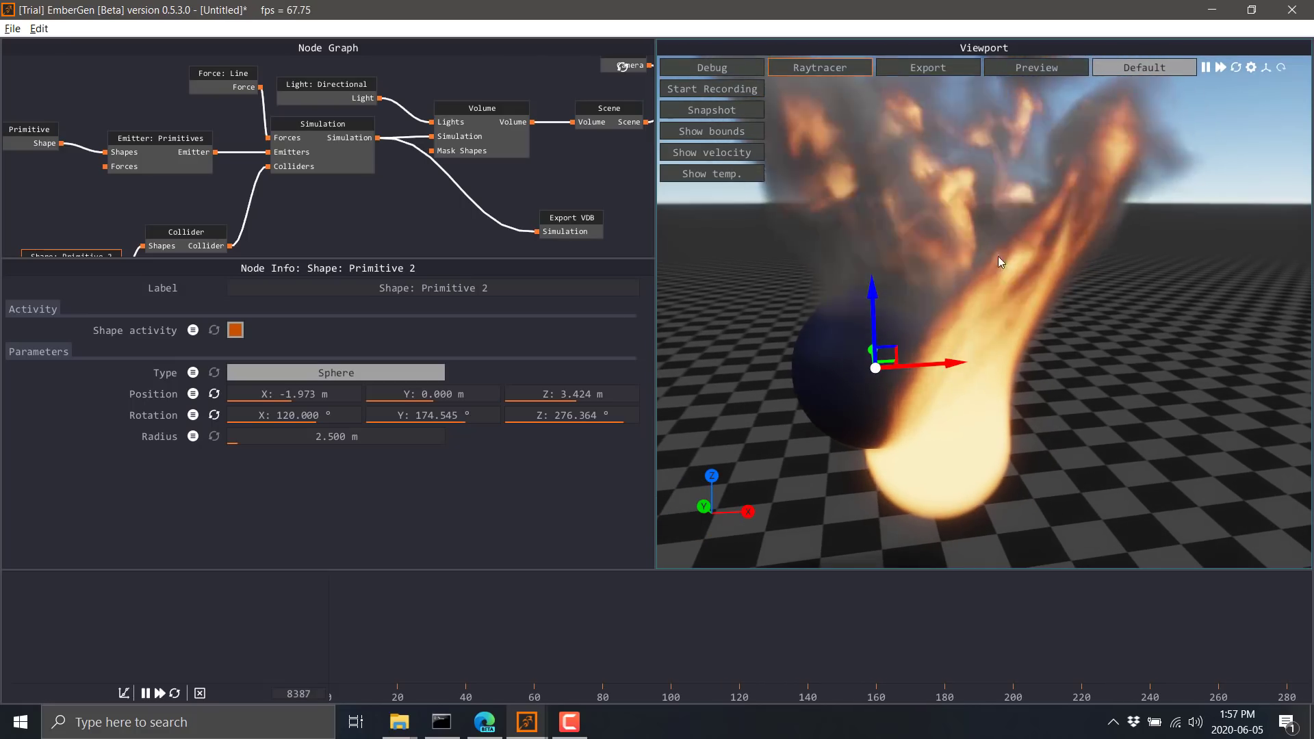
key("alt+Tab")
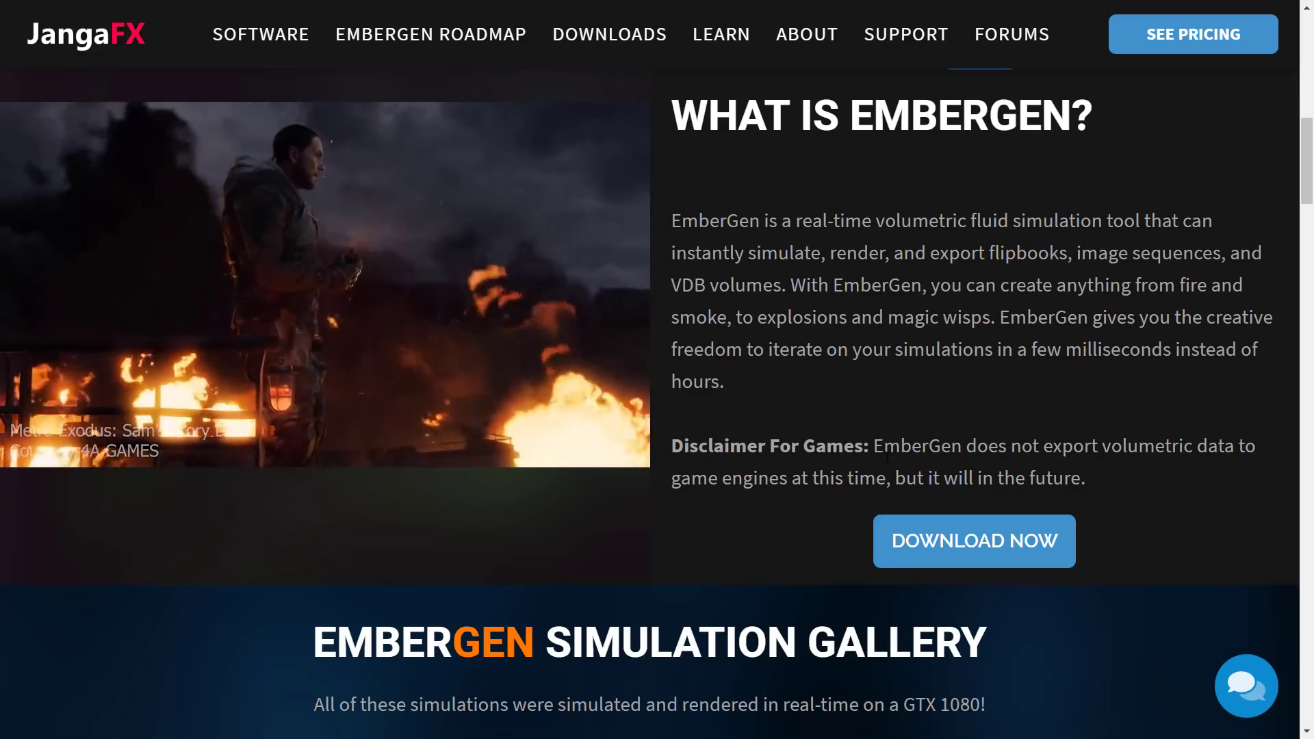
- Highlight the game-engine export disclaimer, then go to Free VDB Examples under Downloads
left_click_drag(901, 446, 1155, 446)
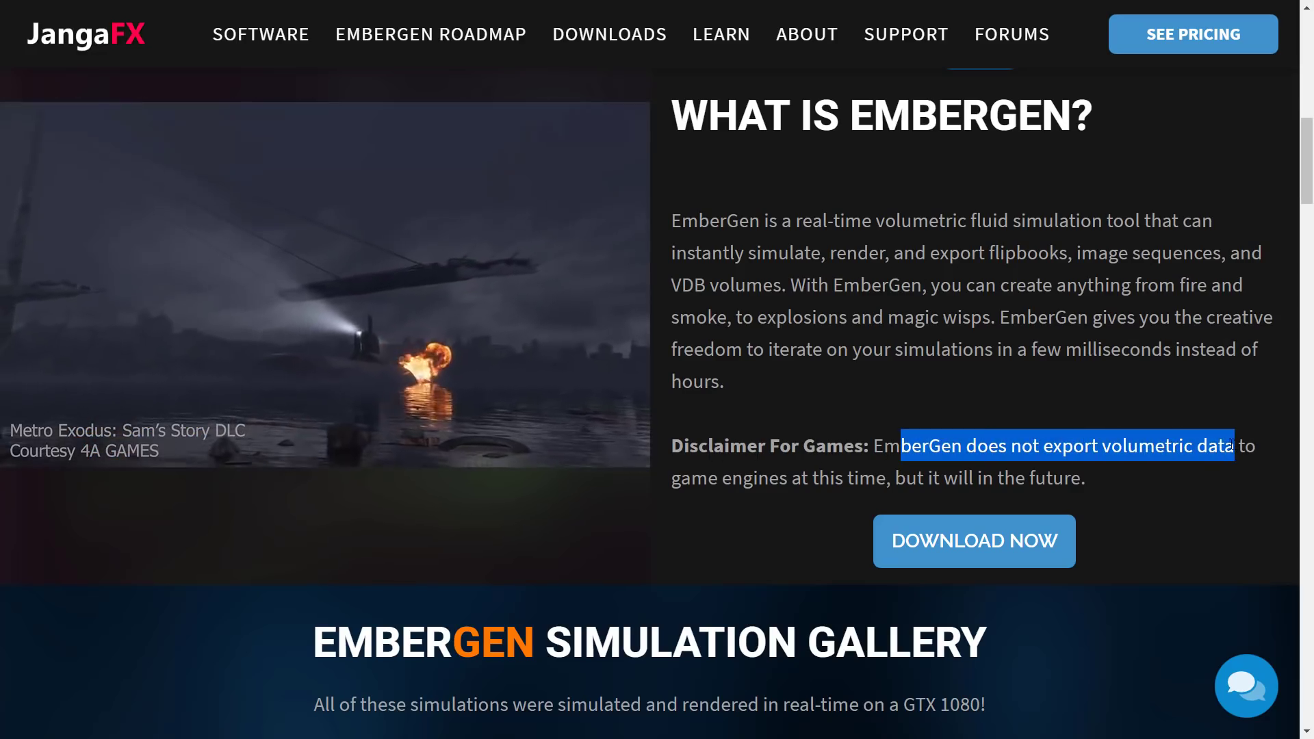
mouse_move(1234, 446)
left_mouse_down()
mouse_move(815, 502)
mouse_move(811, 477)
left_mouse_up()
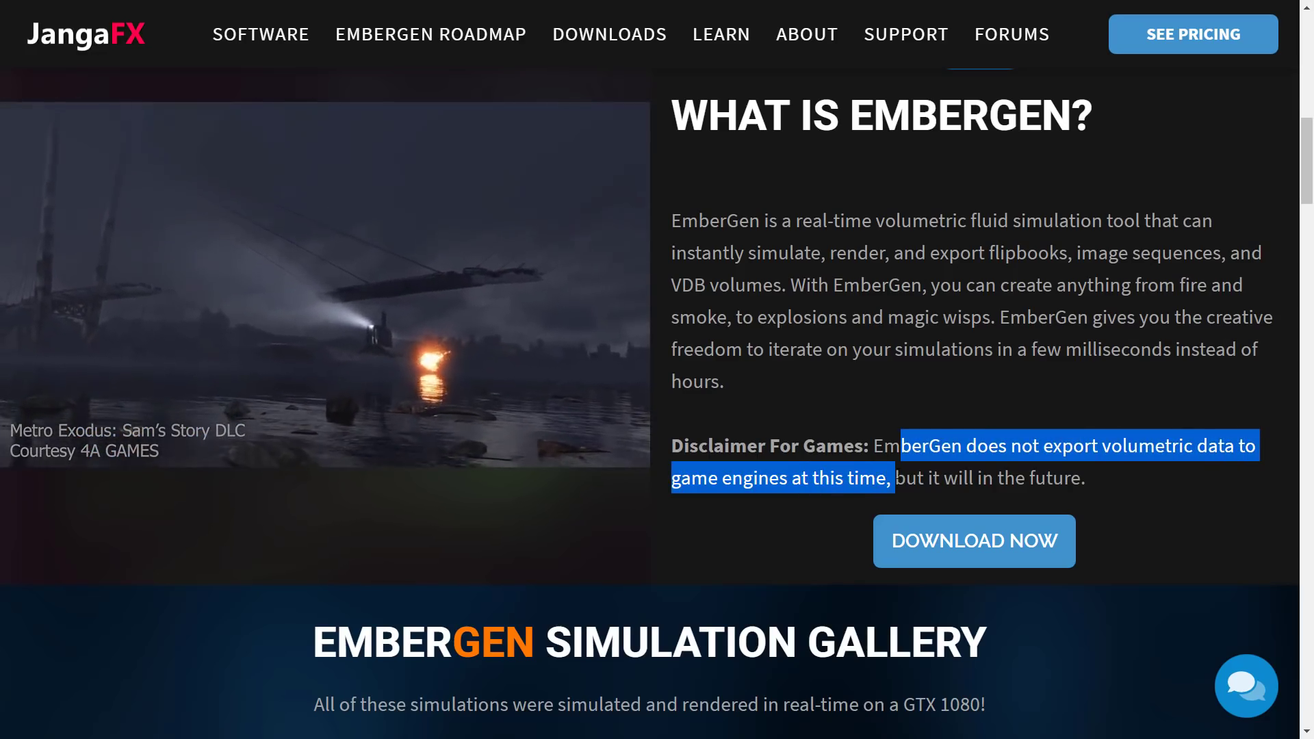
left_click(894, 477)
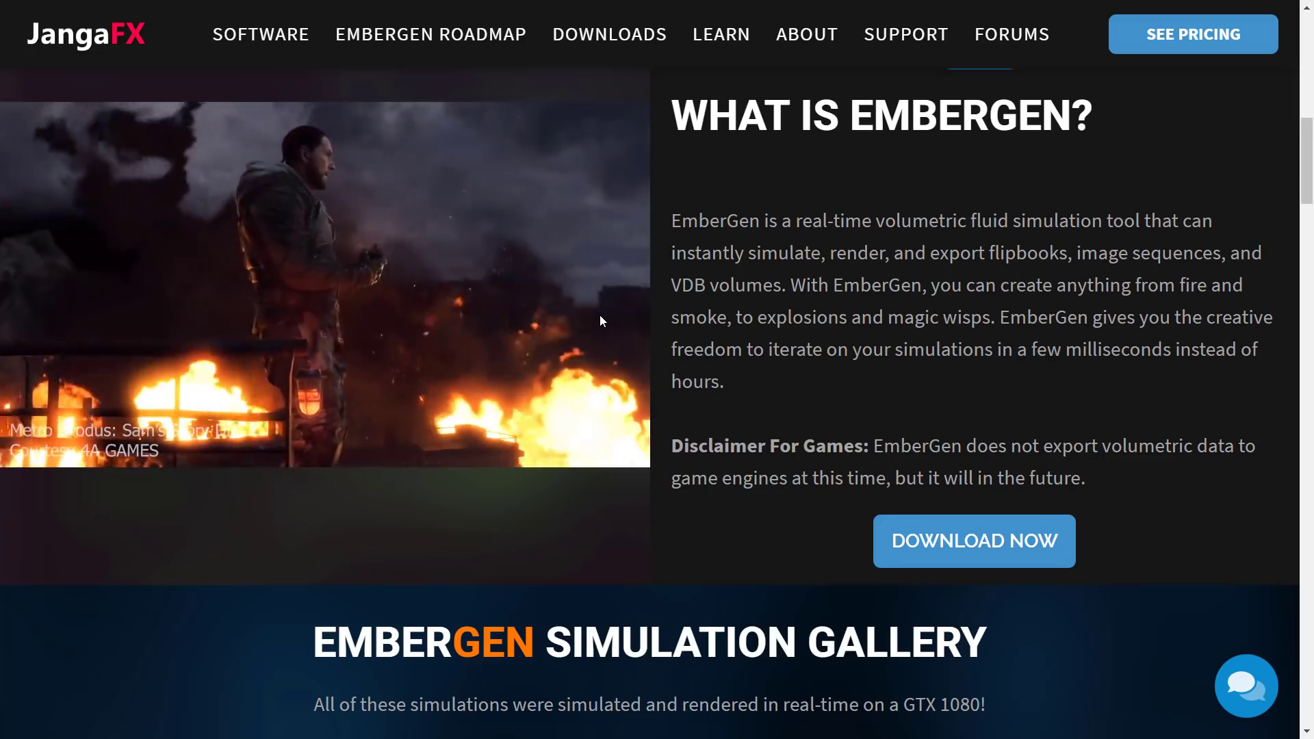
scroll(640, 366, "down", 5)
scroll(640, 366, "down", 1)
scroll(650, 382, "down", 5)
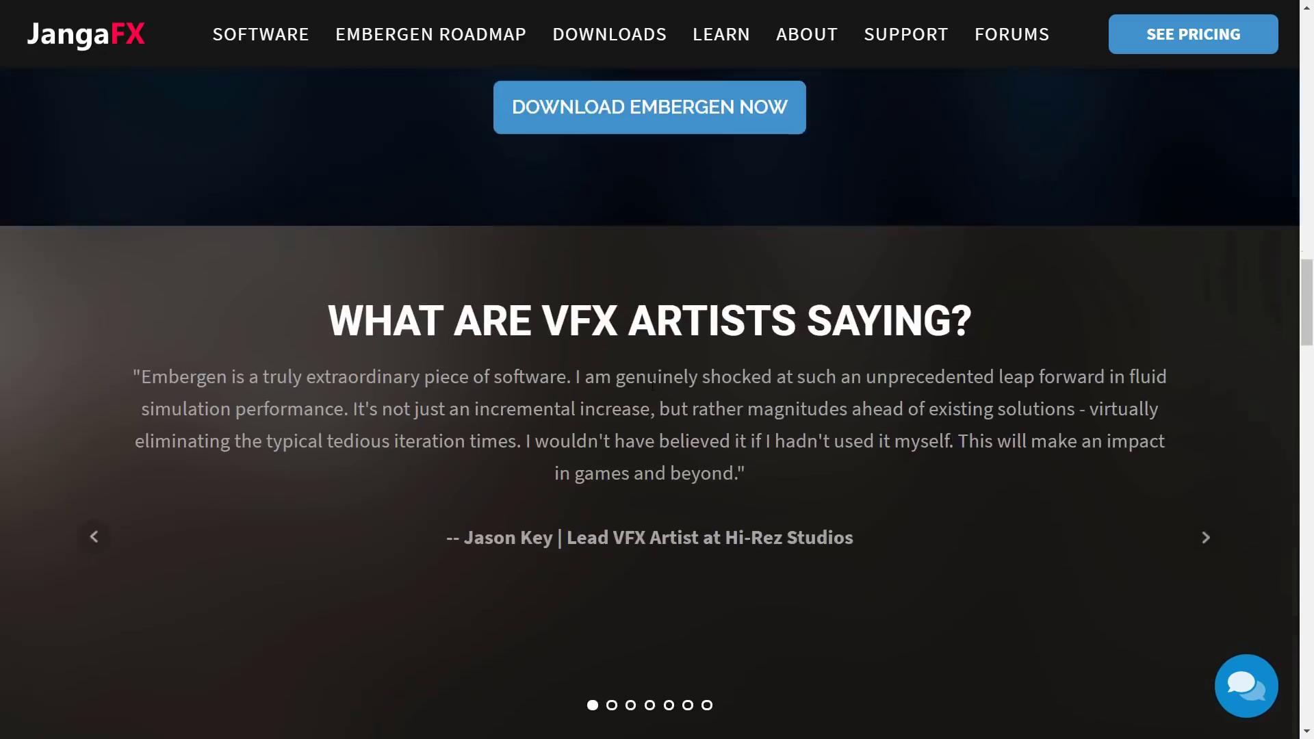
scroll(653, 385, "down", 3)
scroll(653, 385, "down", 2)
scroll(652, 386, "down", 1)
scroll(651, 388, "down", 2)
scroll(650, 388, "down", 3)
scroll(651, 388, "down", 1)
scroll(651, 388, "down", 3)
scroll(651, 390, "down", 2)
scroll(650, 390, "down", 1)
scroll(652, 391, "up", 2)
scroll(651, 390, "up", 4)
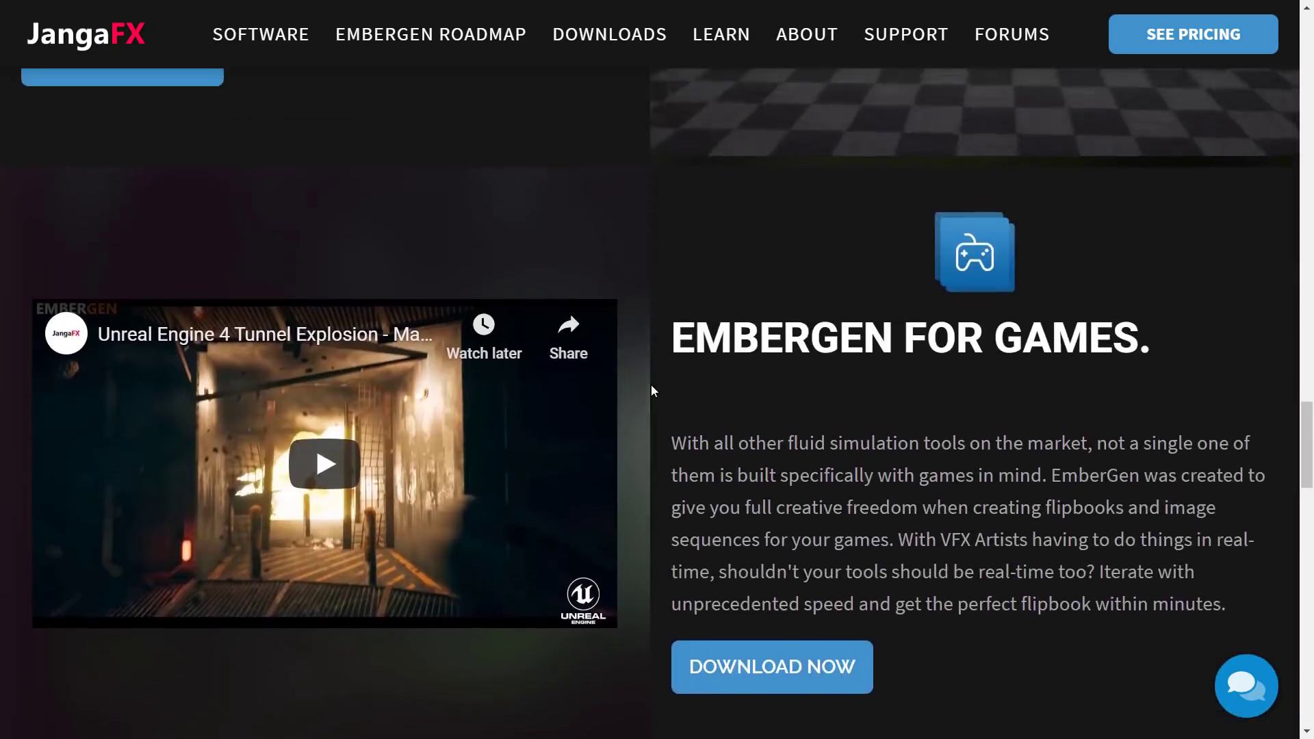
scroll(651, 390, "down", 5)
scroll(557, 370, "down", 5)
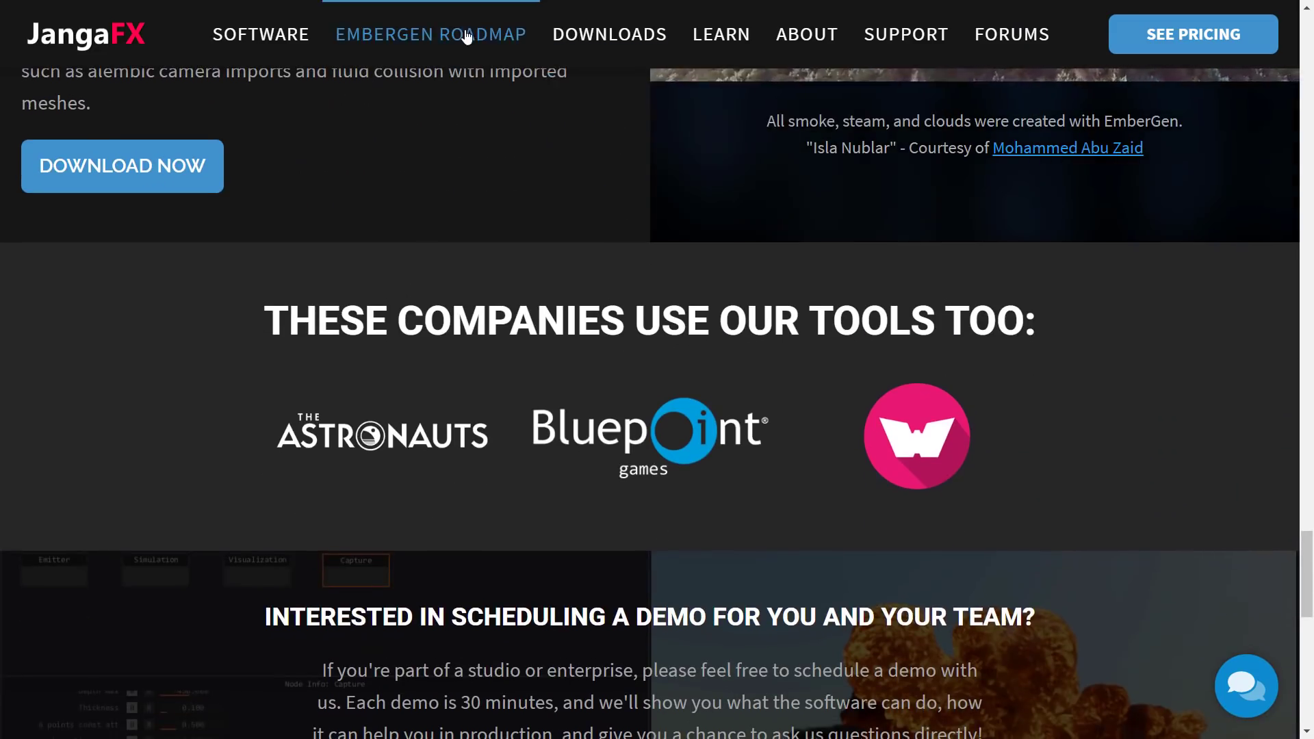
mouse_move(609, 34)
left_click(631, 151)
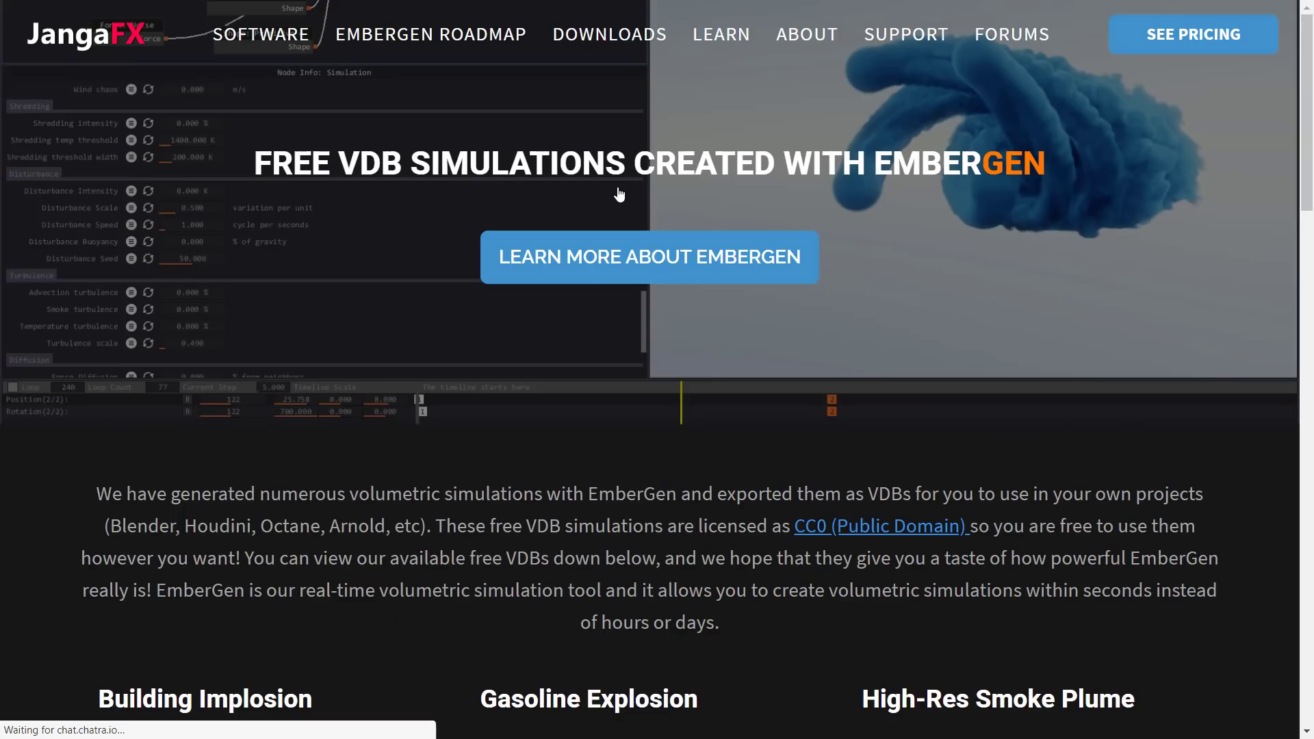
scroll(688, 282, "down", 2)
scroll(688, 283, "down", 3)
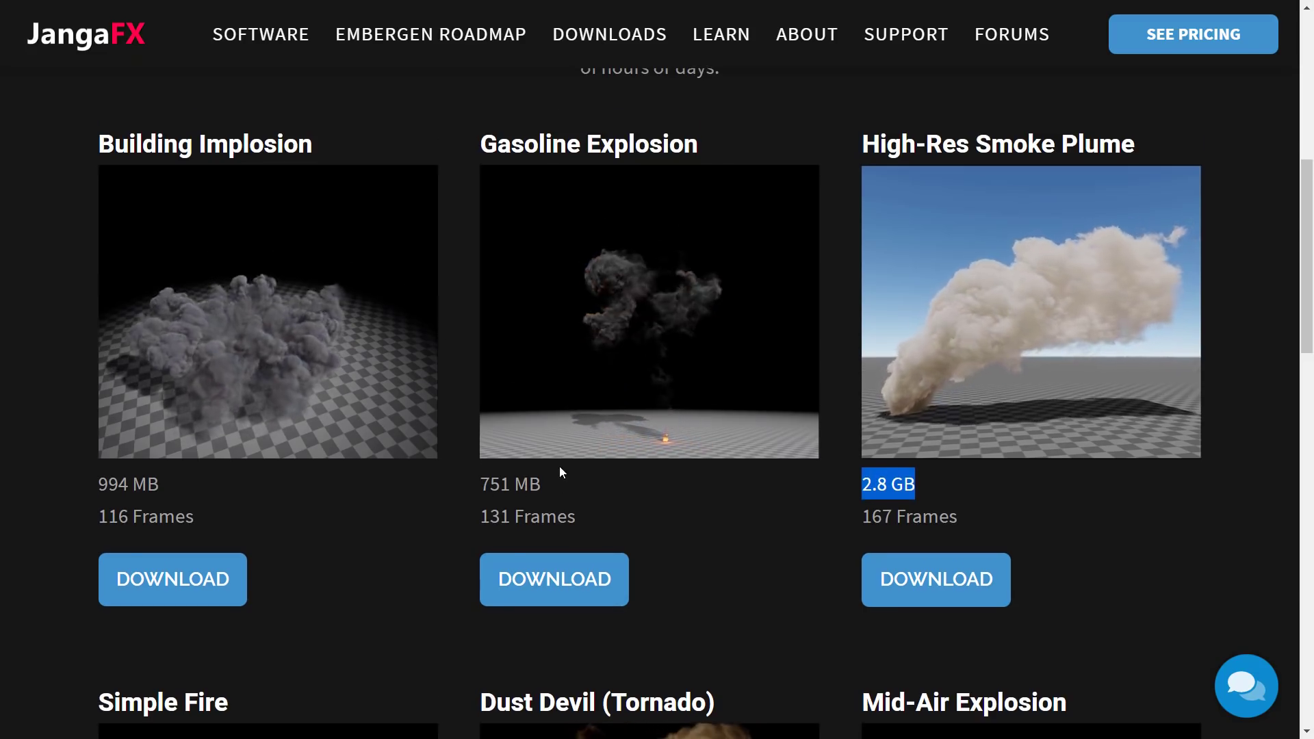
scroll(559, 466, "down", 2)
scroll(559, 465, "down", 3)
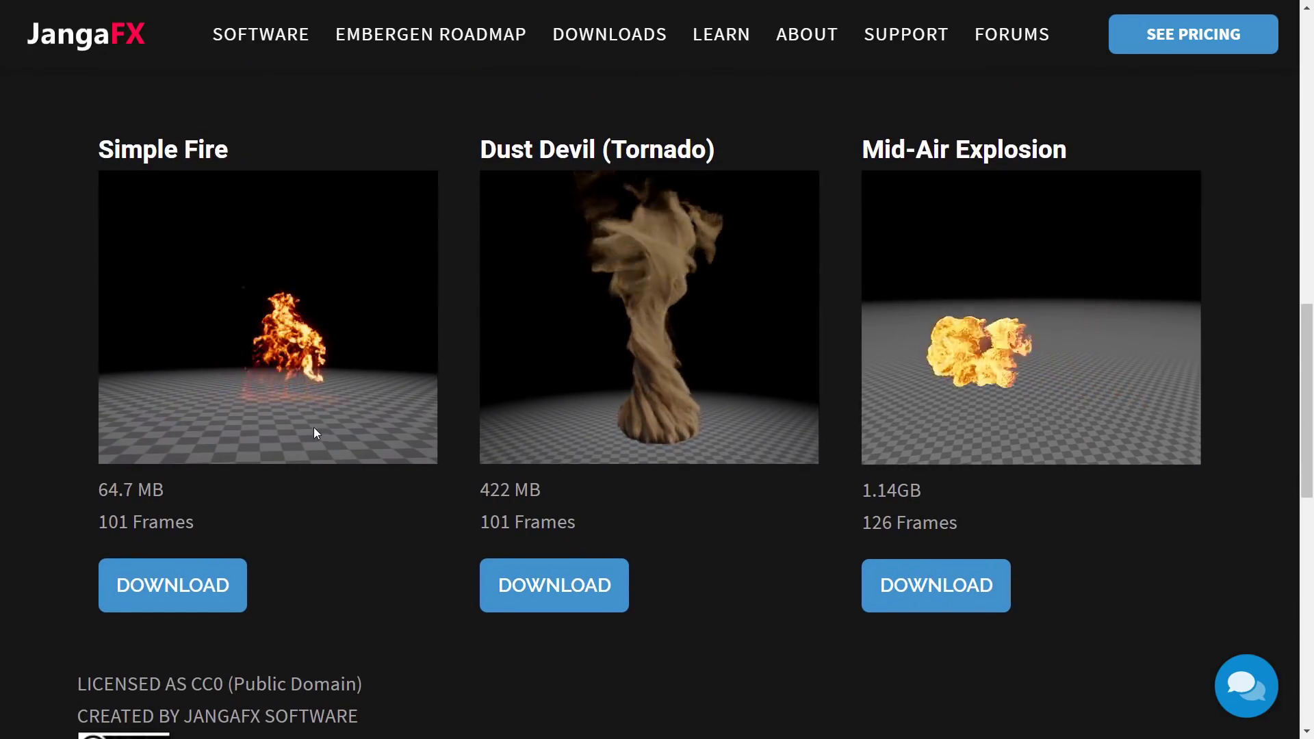
scroll(313, 431, "up", 4)
scroll(313, 431, "up", 3)
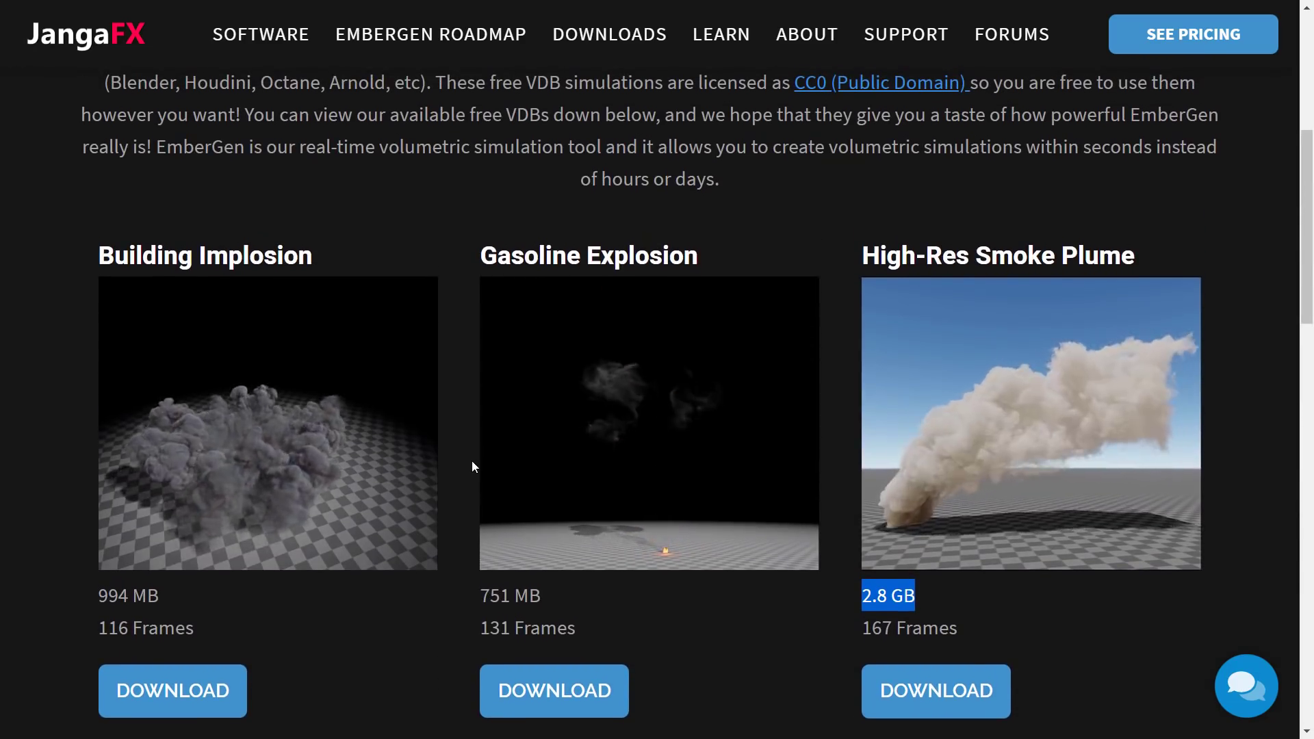
scroll(470, 461, "down", 4)
scroll(471, 459, "down", 3)
scroll(471, 471, "down", 1)
scroll(471, 471, "down", 3)
scroll(472, 477, "up", 4)
scroll(473, 480, "up", 3)
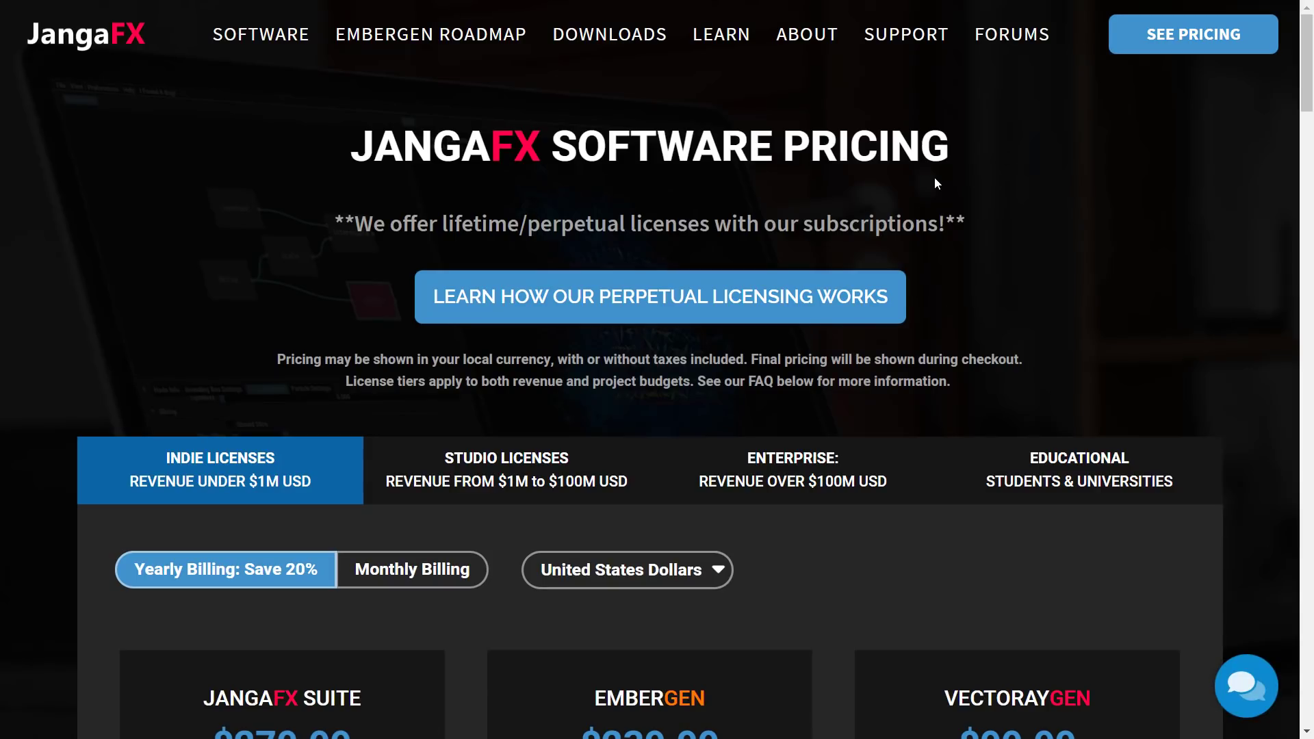
scroll(548, 327, "down", 2)
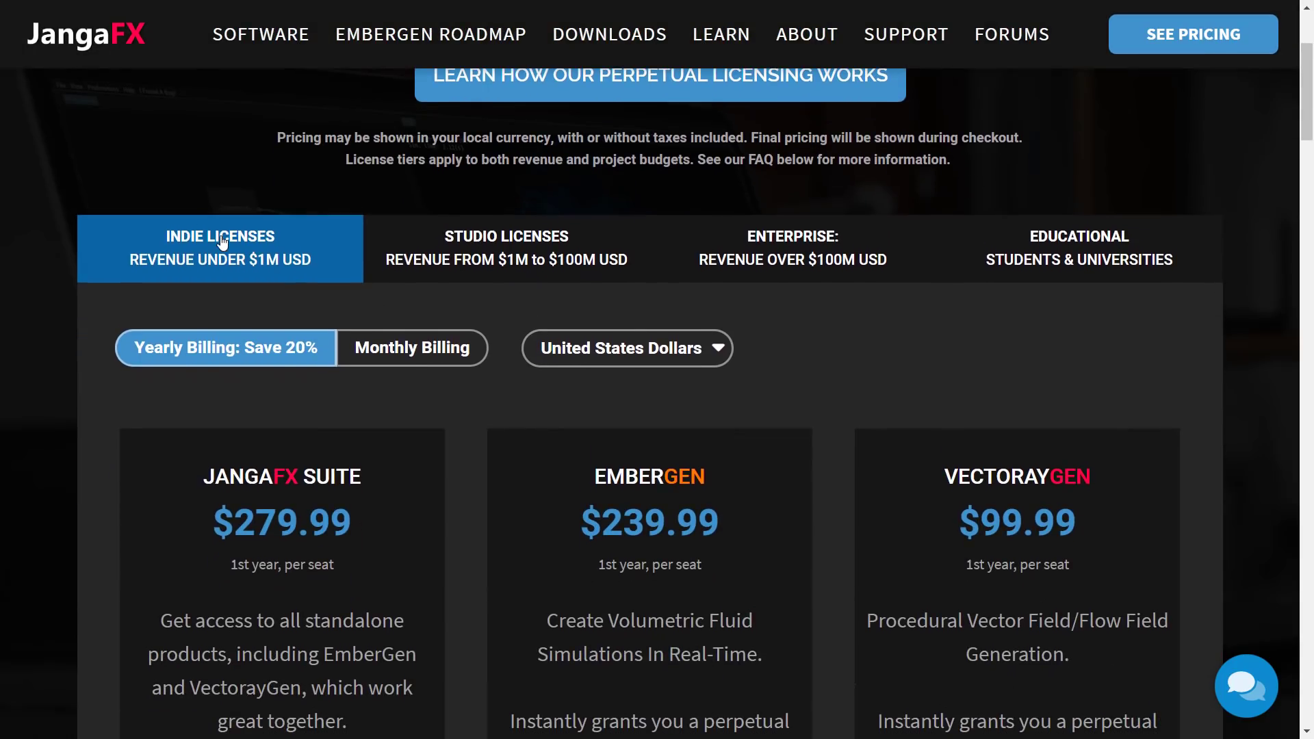
- Compare the Enterprise and Studio tiers, noting EmberGen's studio price, then return to Indie pricing
left_click(767, 239)
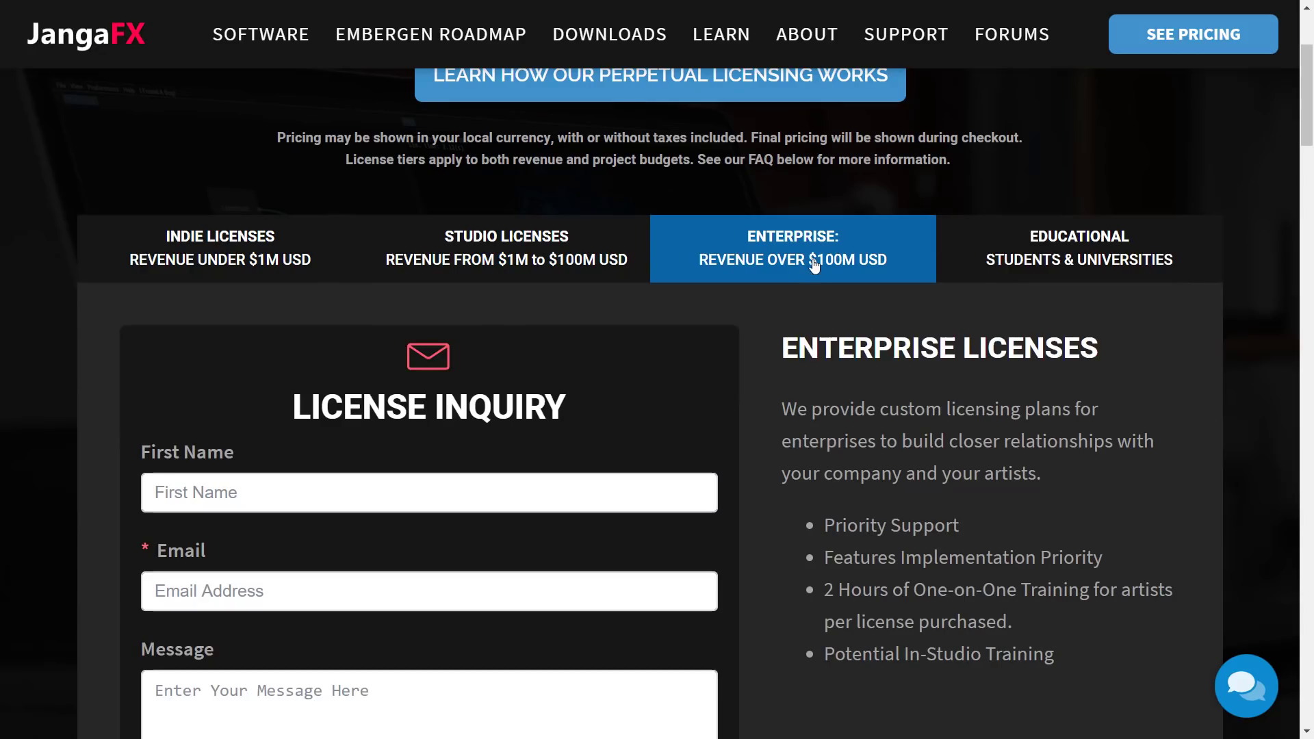
left_click(558, 238)
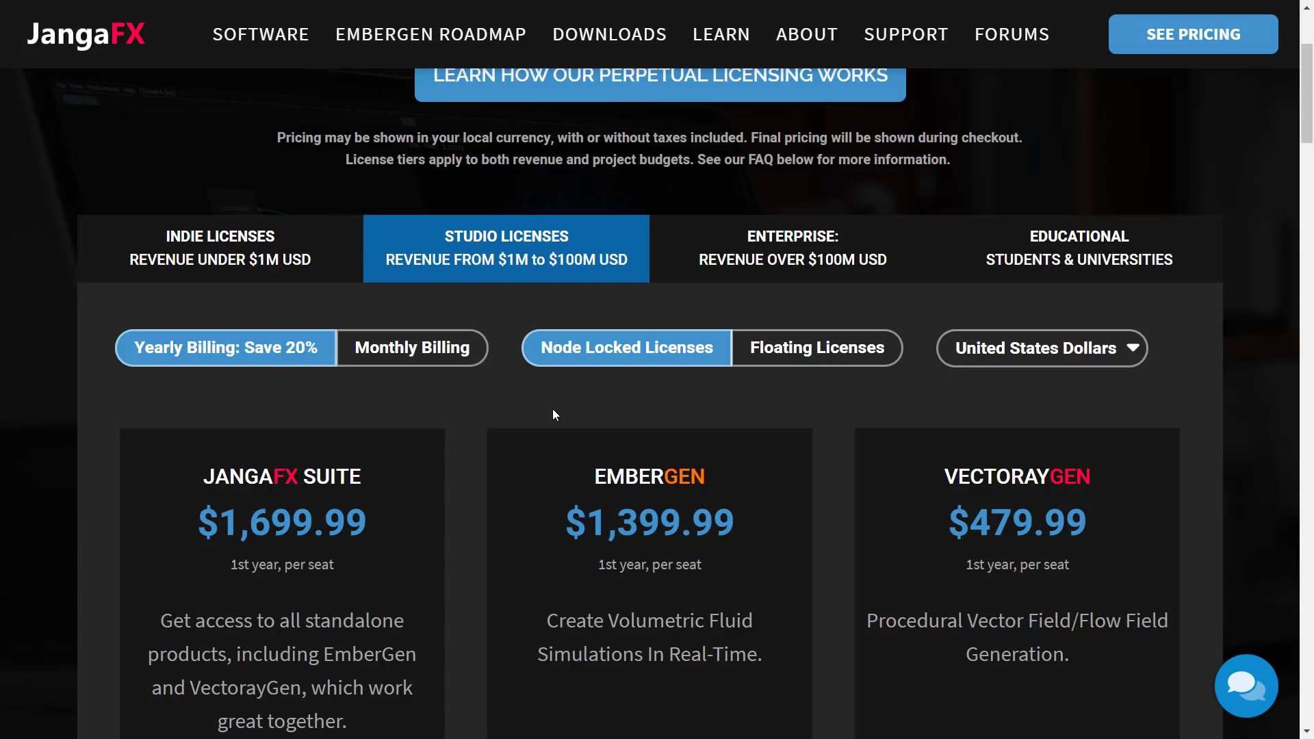
scroll(552, 408, "down", 2)
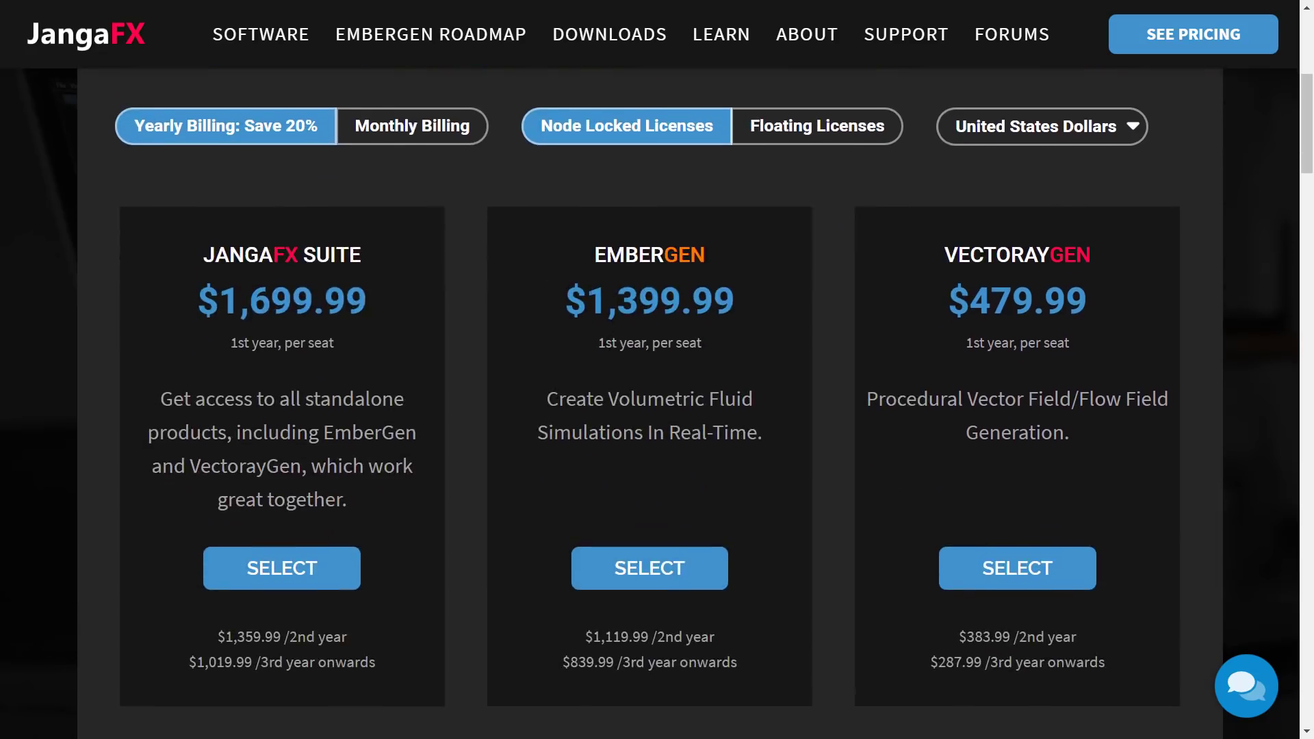
left_click_drag(587, 300, 734, 301)
left_click(733, 300)
scroll(243, 141, "up", 3)
scroll(257, 412, "up", 2)
left_click(250, 468)
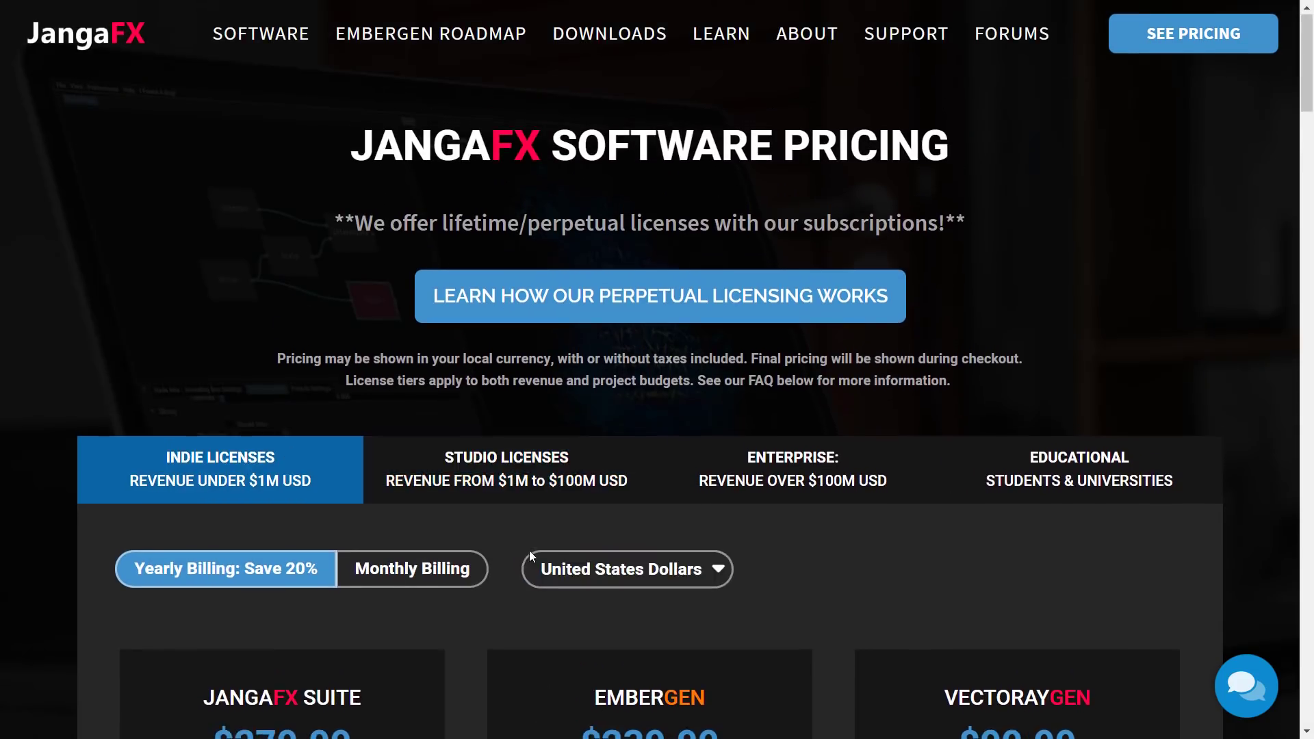
scroll(529, 554, "down", 3)
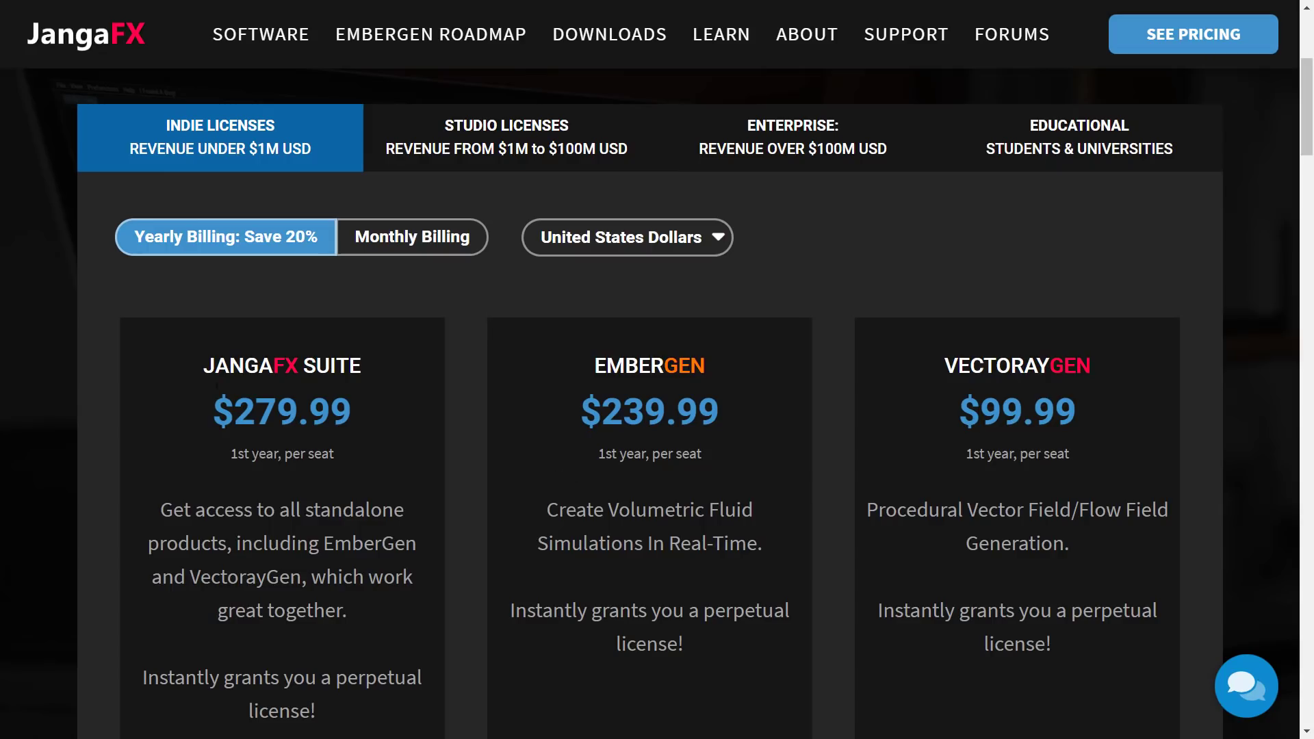
left_click_drag(201, 581, 301, 575)
left_click(301, 573)
scroll(541, 393, "down", 1)
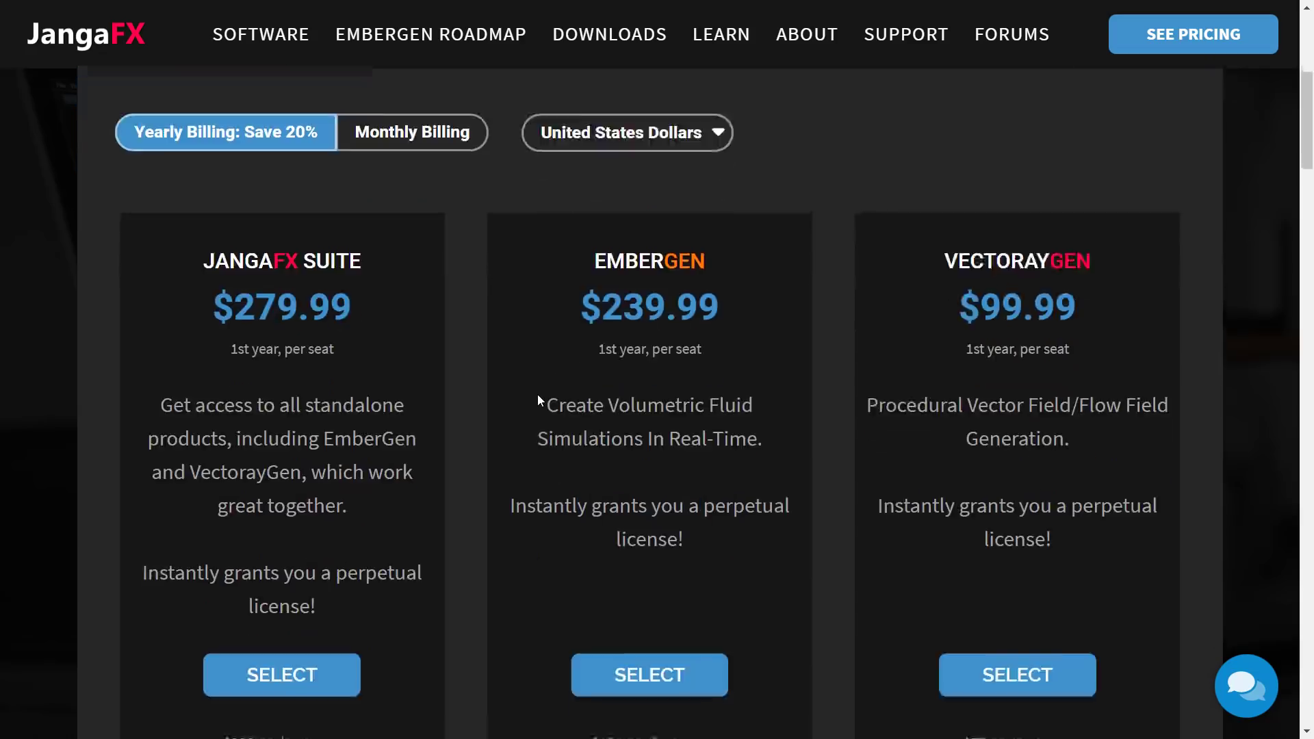
left_click_drag(986, 310, 786, 358)
left_click_drag(579, 301, 745, 298)
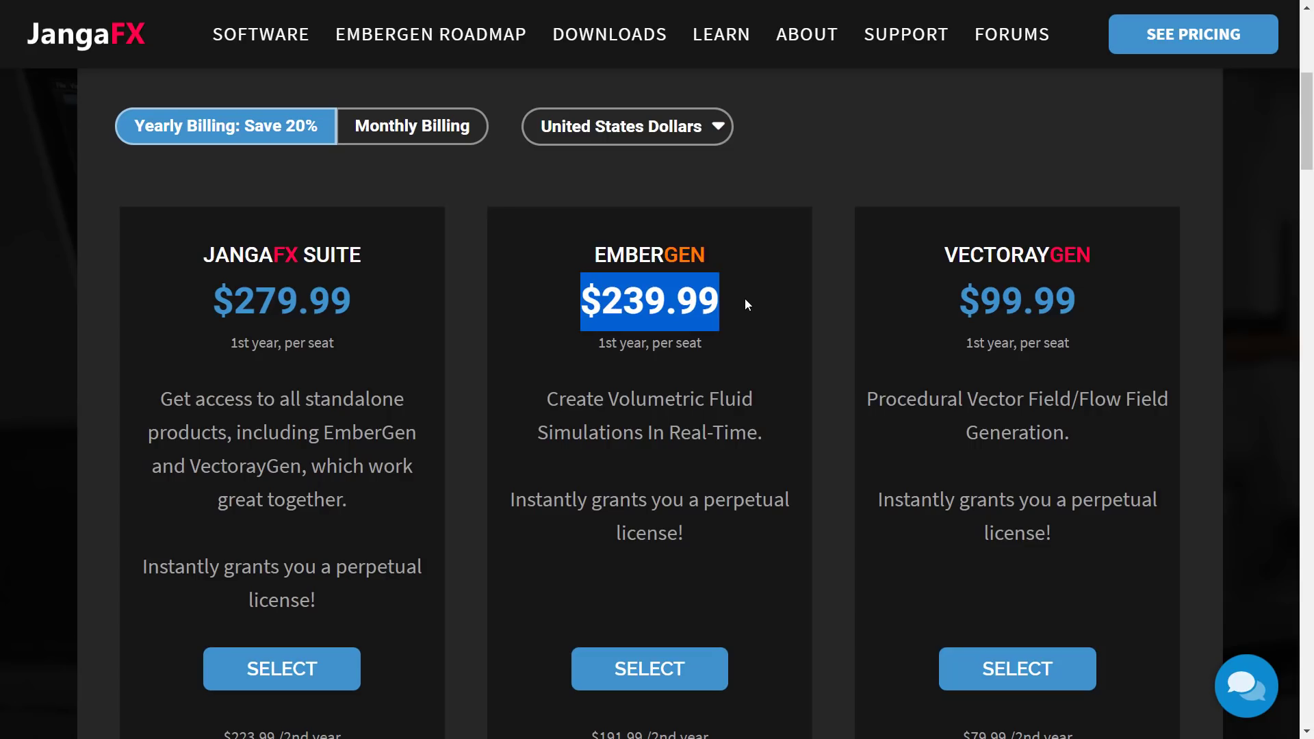
scroll(753, 296, "down", 2)
scroll(753, 297, "down", 2)
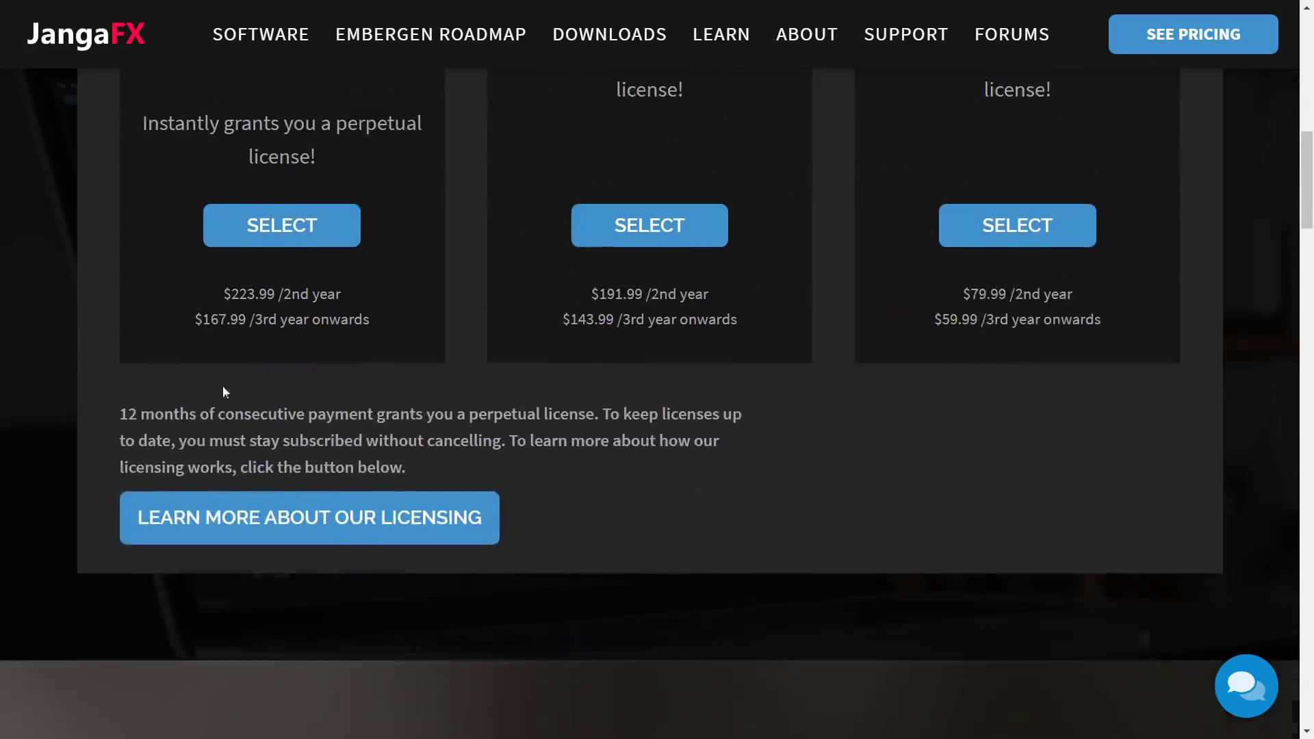
left_click_drag(119, 413, 595, 415)
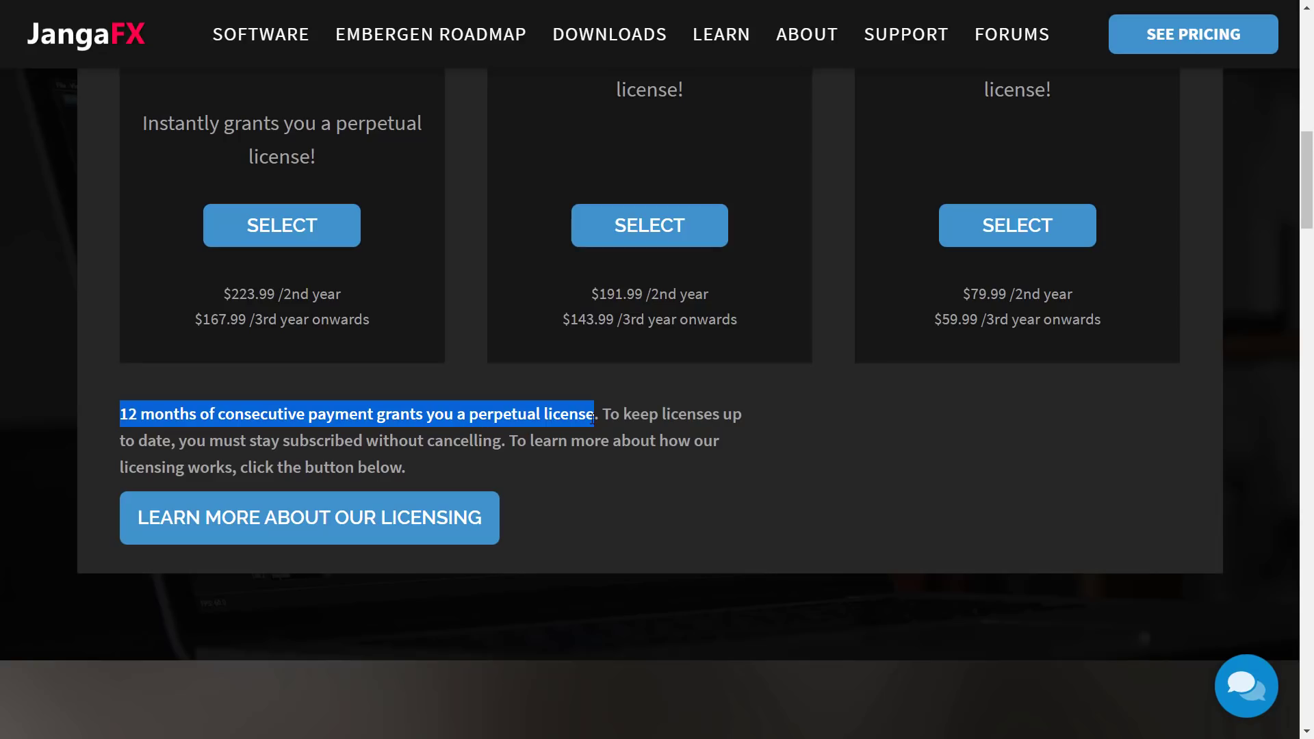
scroll(769, 308, "up", 3)
left_click_drag(586, 622, 708, 622)
left_click_drag(563, 652, 709, 653)
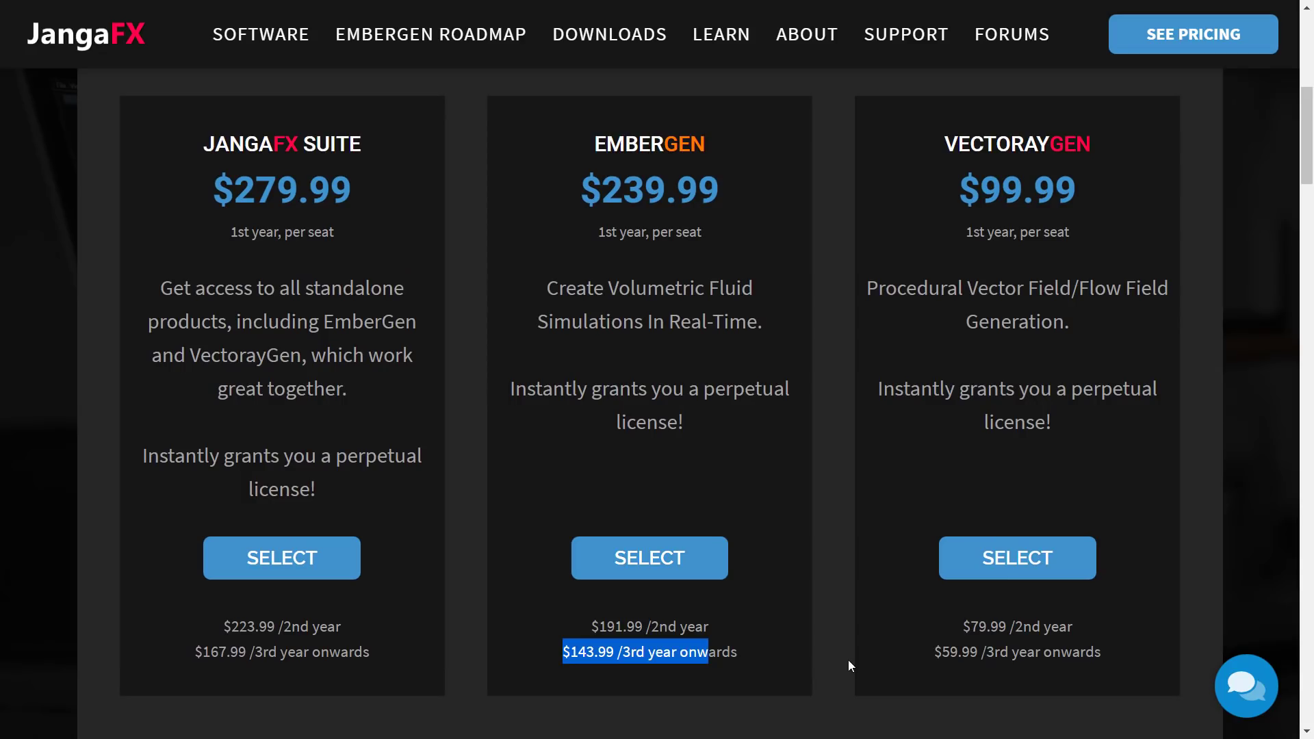
scroll(848, 659, "up", 3)
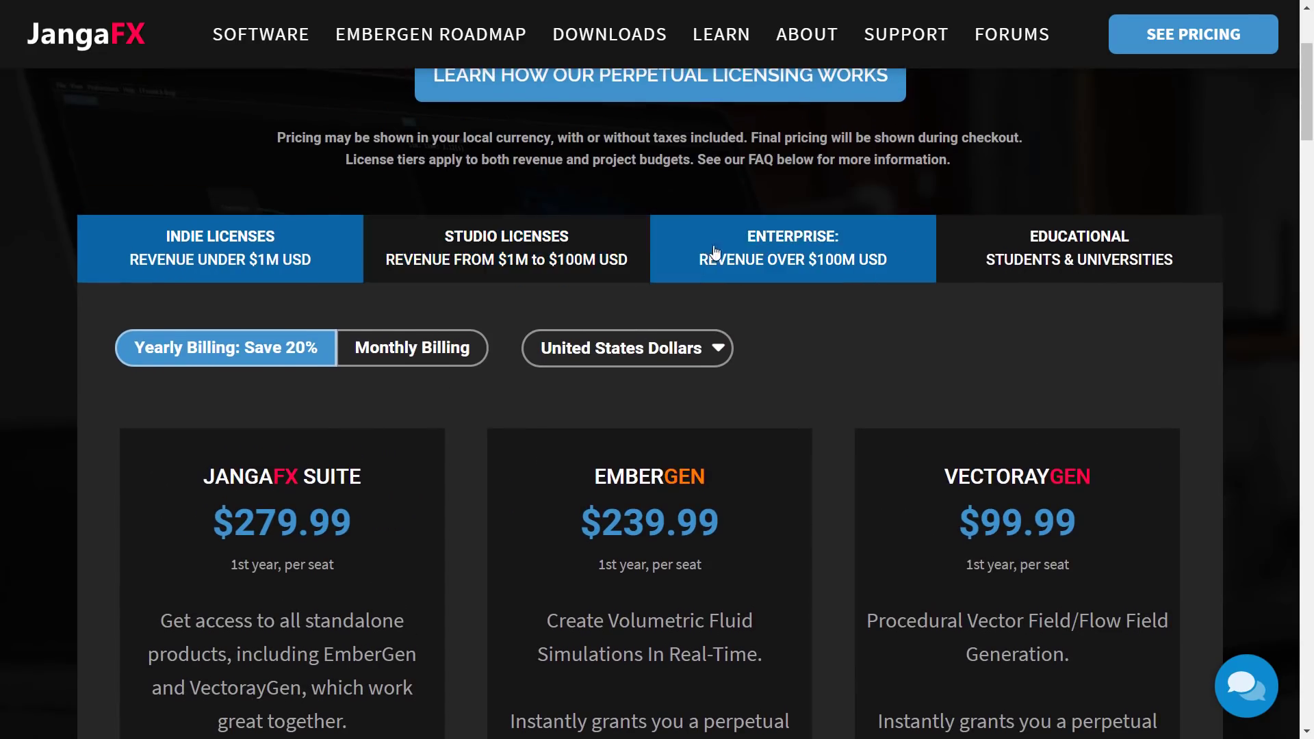
left_click(514, 255)
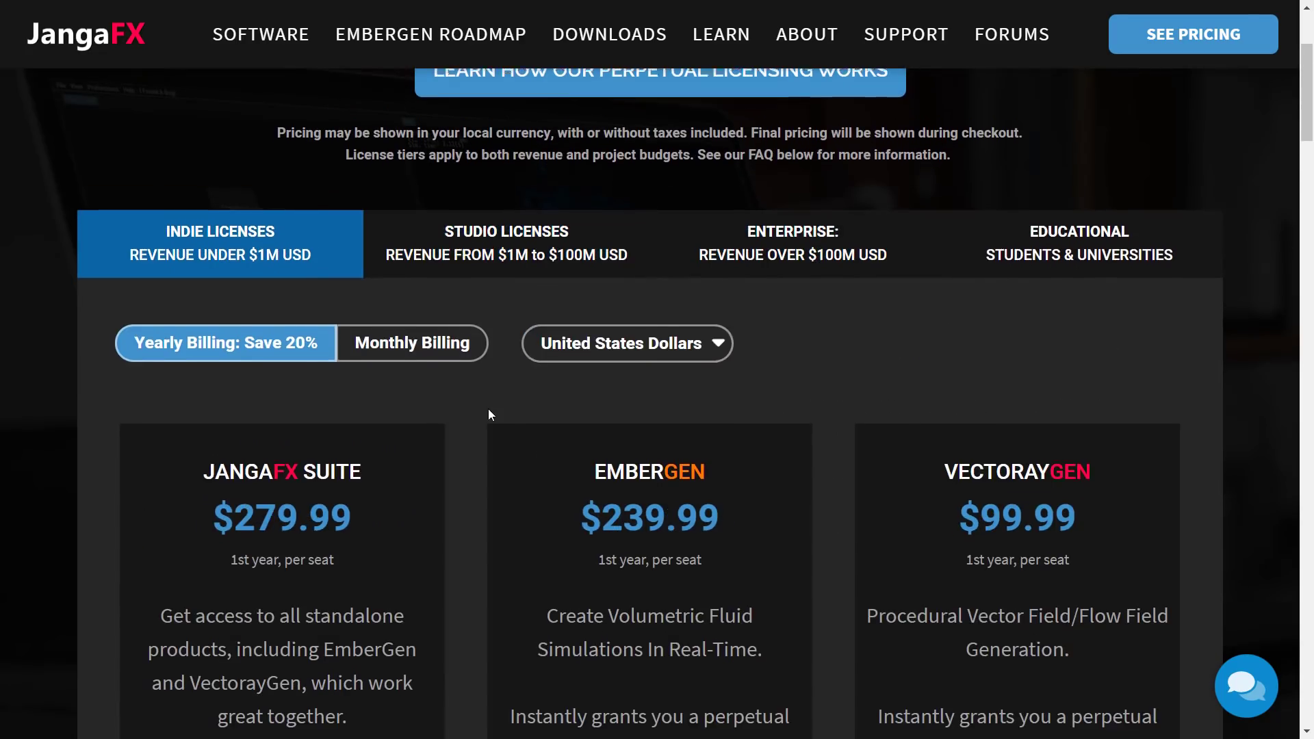
scroll(487, 408, "down", 3)
left_click_drag(552, 613, 765, 657)
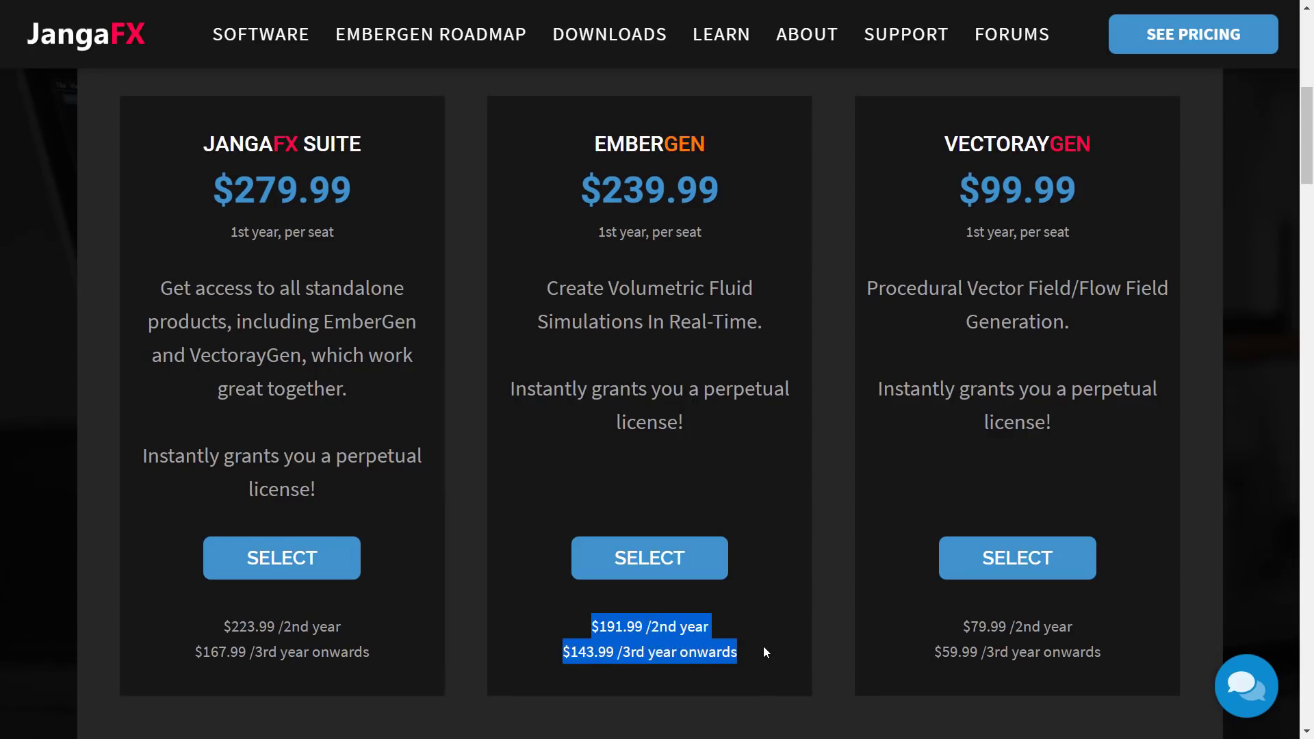
left_click(745, 572)
scroll(737, 559, "up", 1)
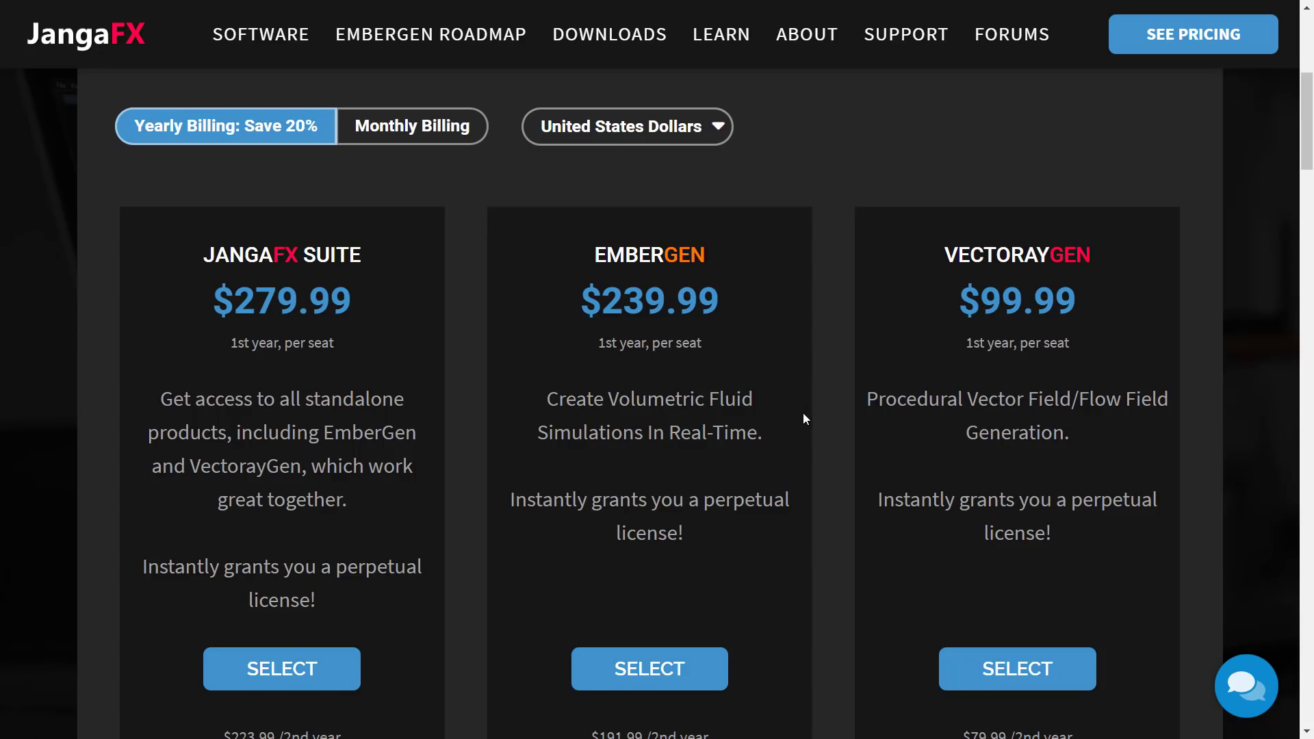
scroll(800, 414, "down", 3)
scroll(801, 414, "up", 2)
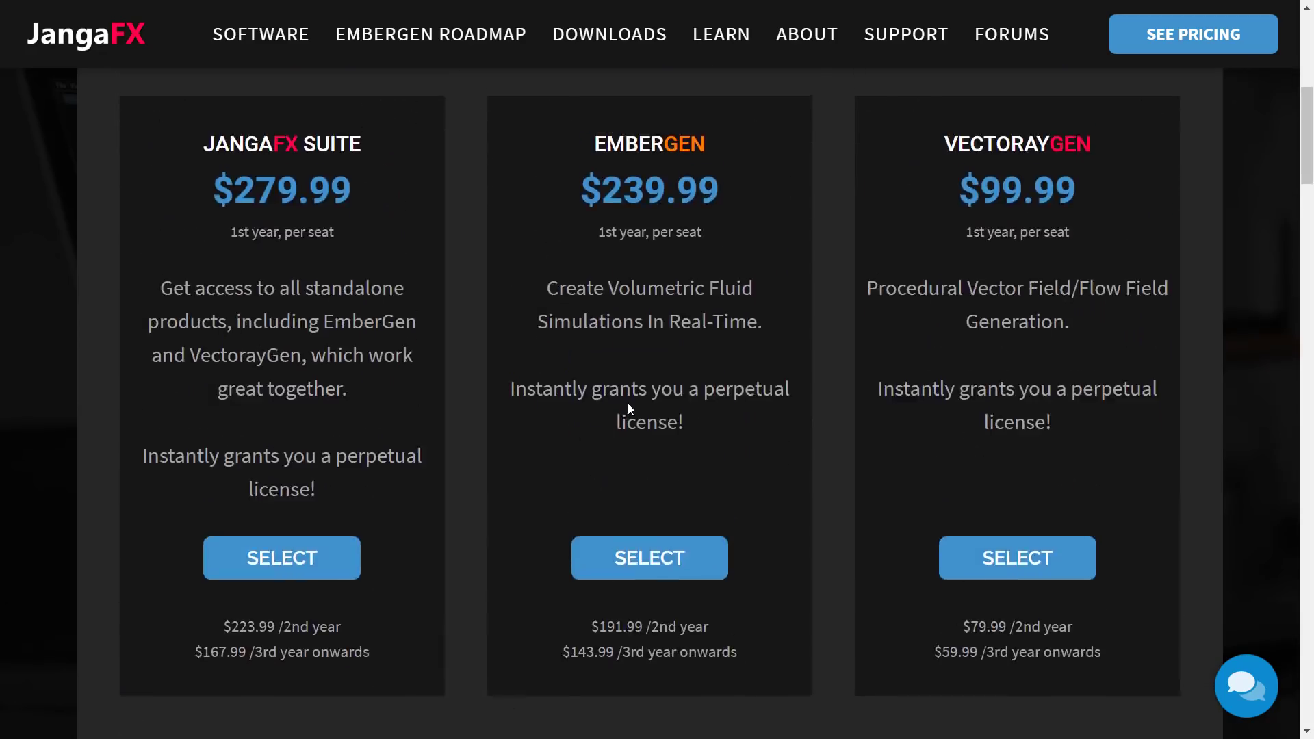
scroll(628, 404, "up", 2)
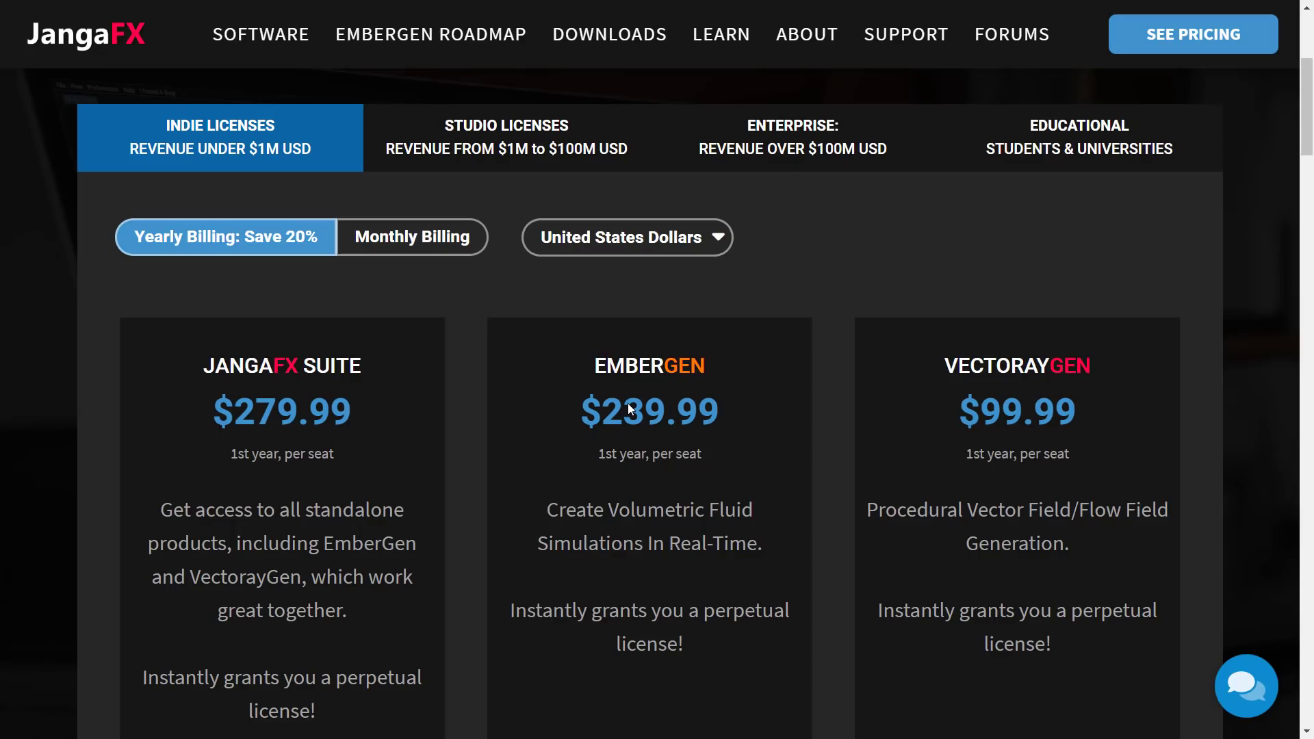
- Back in EmberGen, slide the sphere collider right to X 1.350 m
key("alt+Tab")
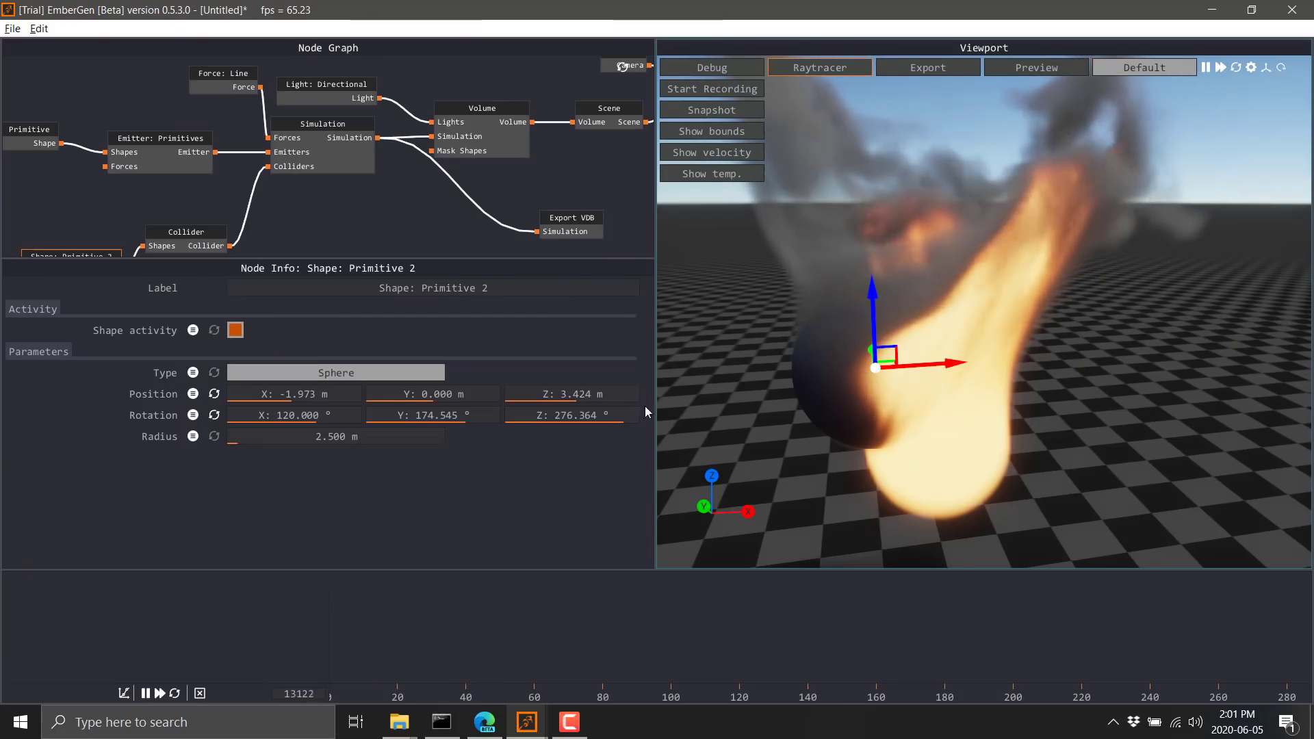
left_click_drag(950, 363, 1054, 367)
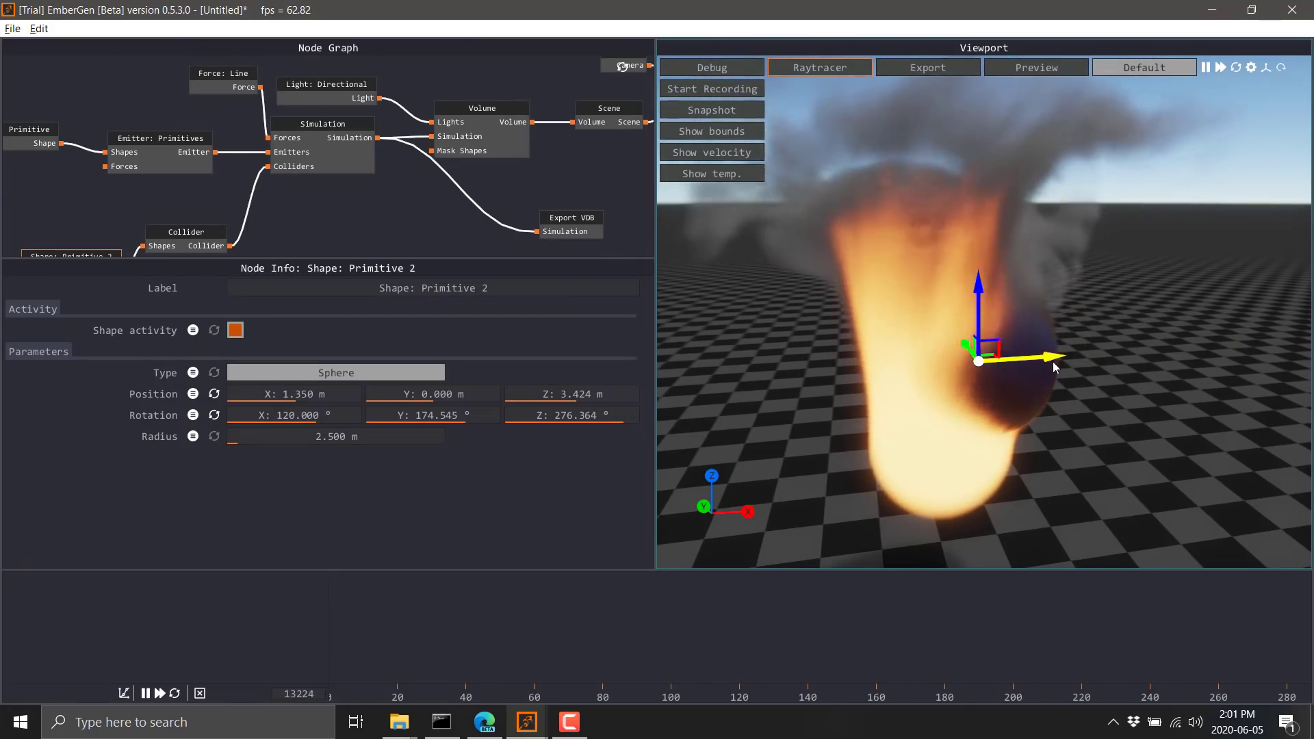